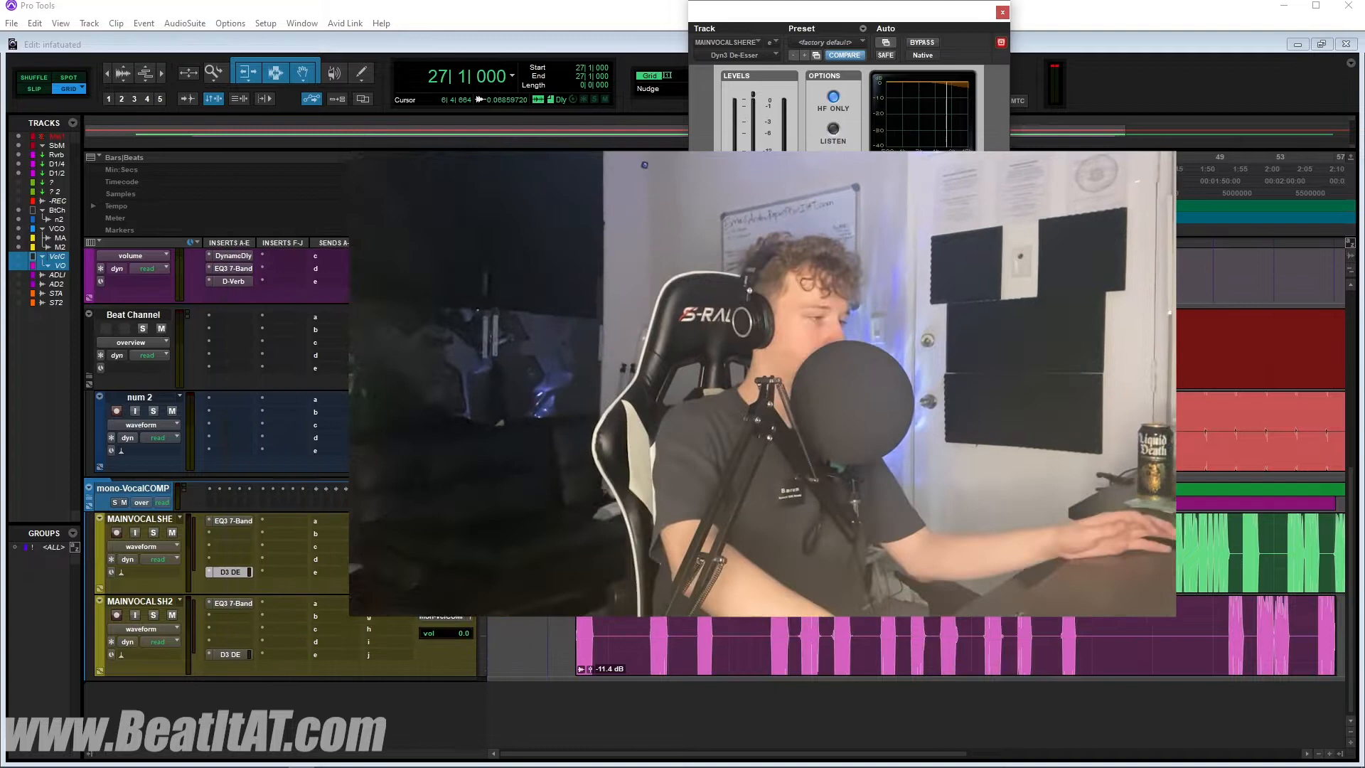
# Step: Play the song from bar 6 to listen to the two main vocal tracks with the beat
pyautogui.click(566, 546)
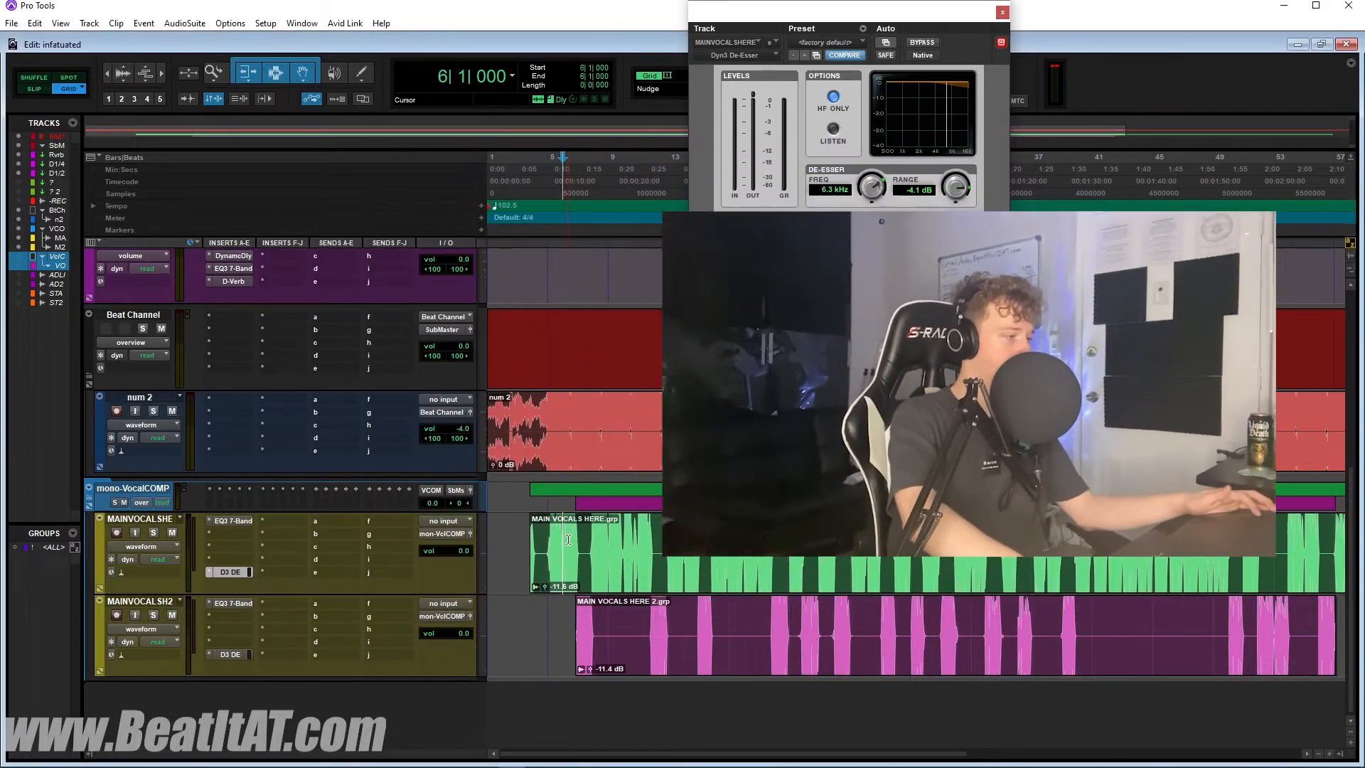
pyautogui.press('space')
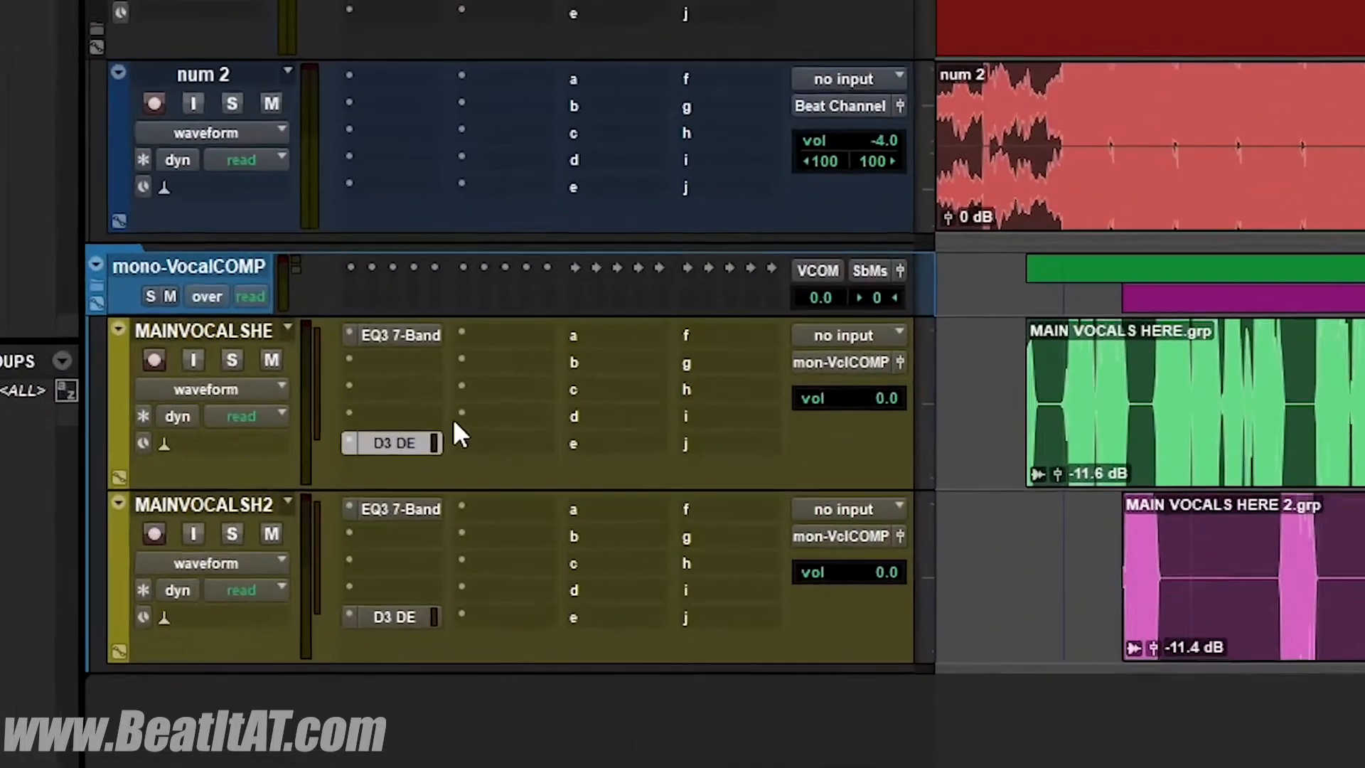
# Step: Make the D3 DeEsser inserts on both main vocal tracks inactive
pyautogui.rightClick(411, 441)
pyautogui.click(465, 488)
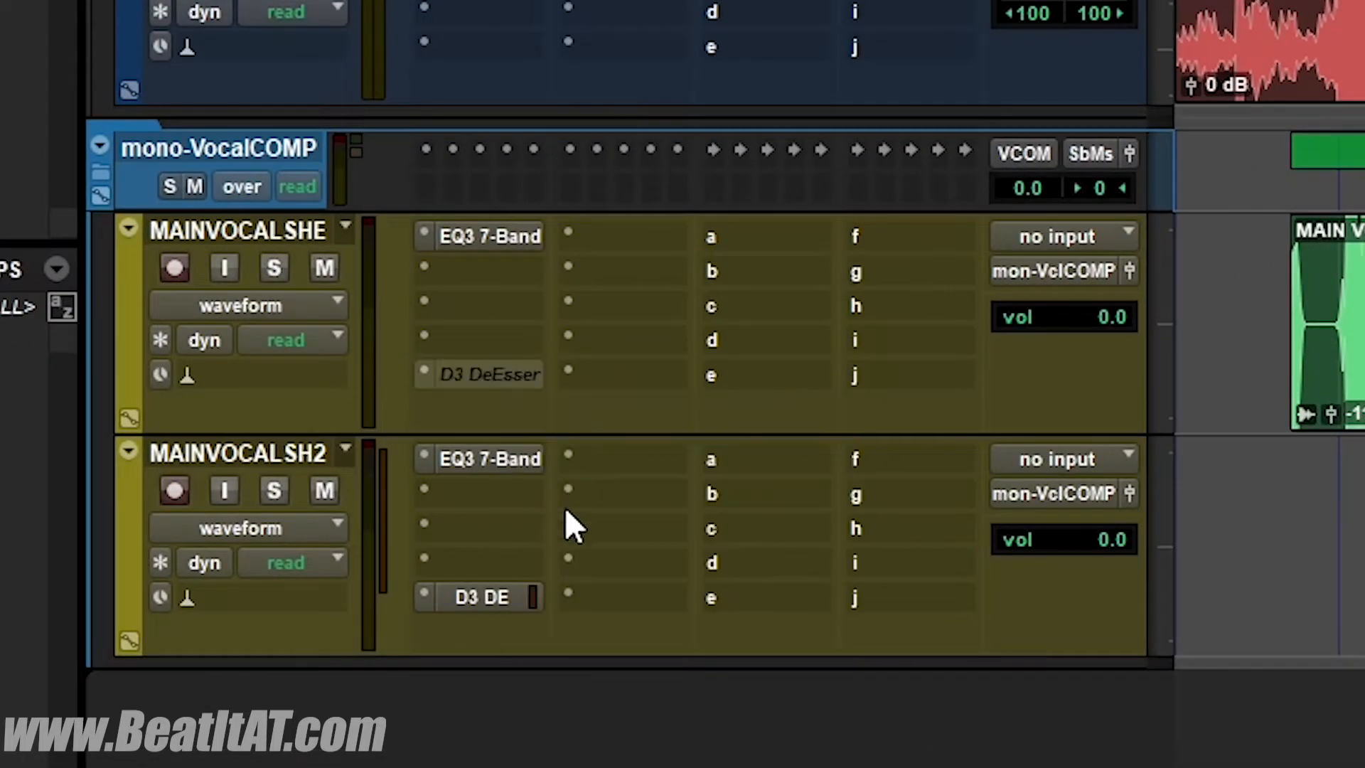
pyautogui.rightClick(506, 600)
pyautogui.click(641, 618)
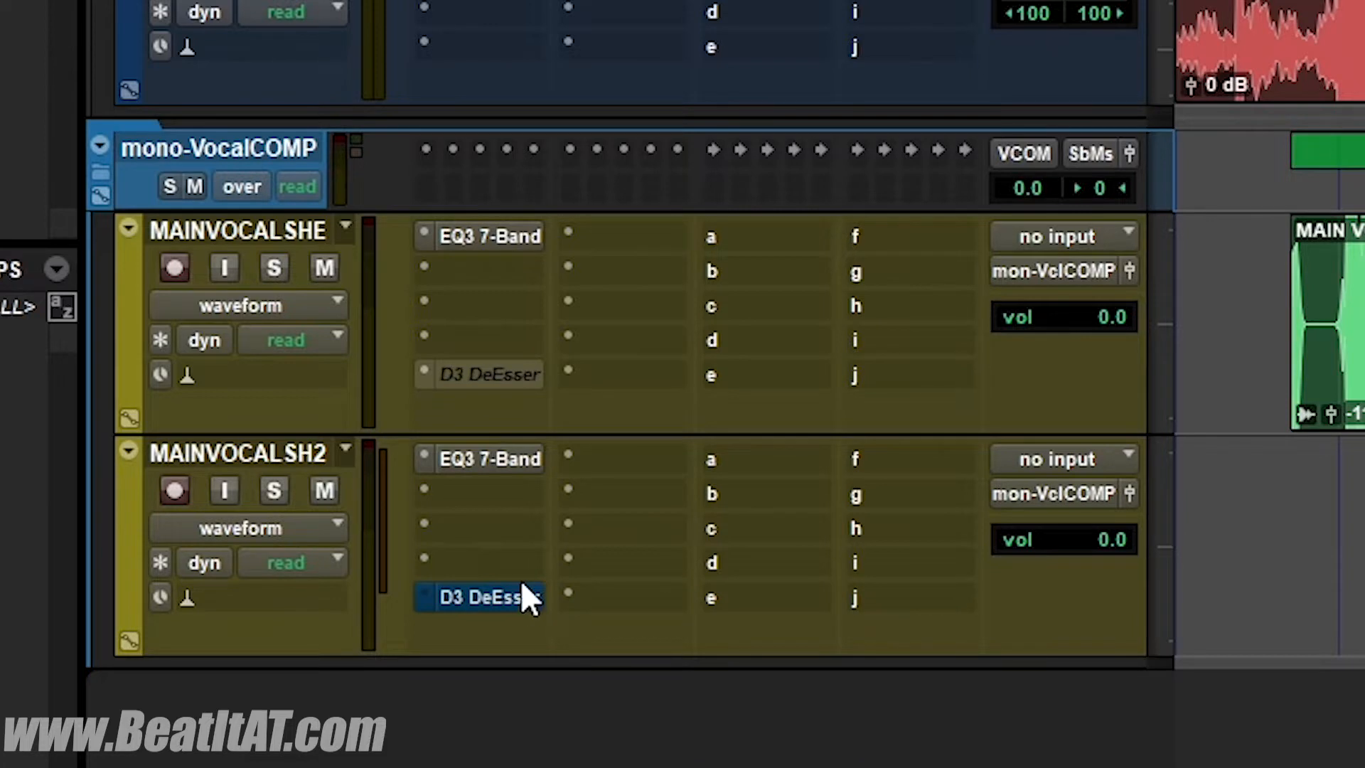
pyautogui.rightClick(519, 596)
pyautogui.click(611, 635)
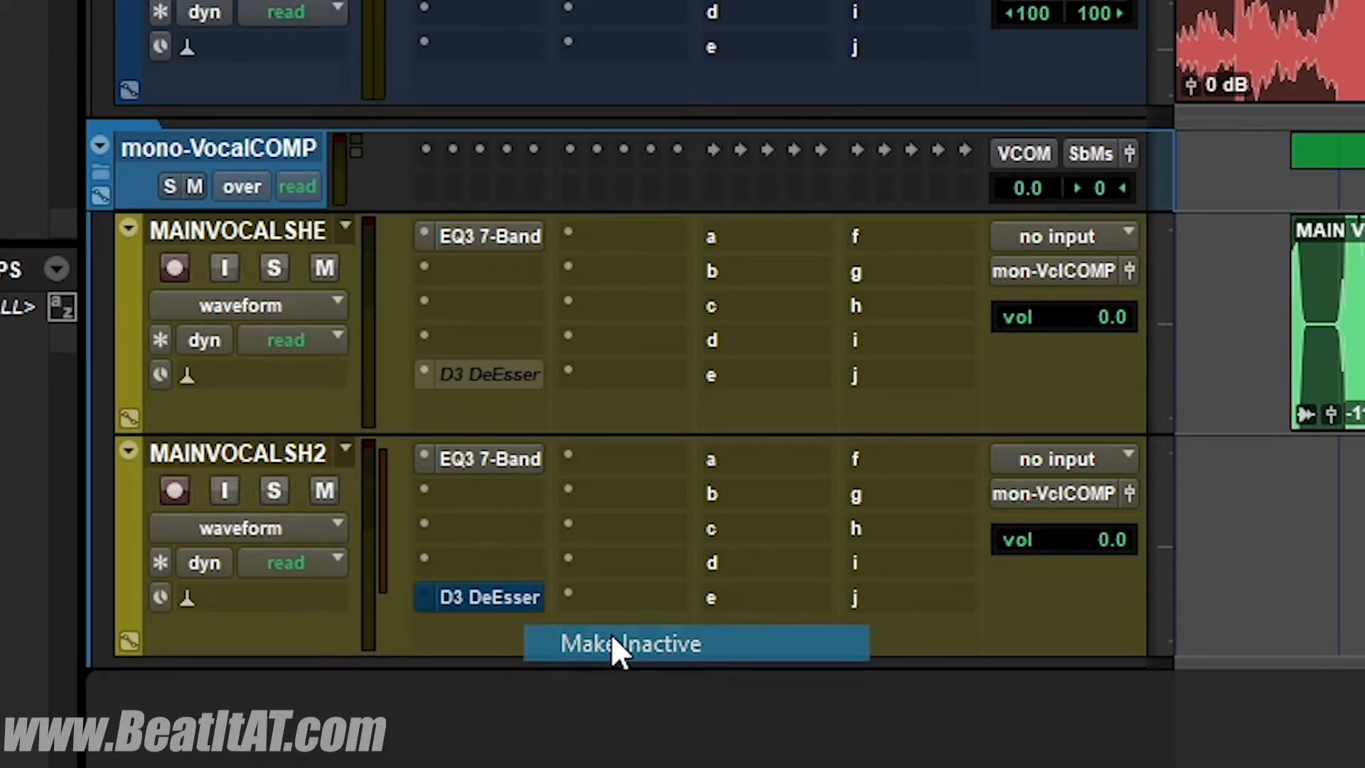
# Step: Bypass the EQ3 7-Band inserts on both main vocals and move the first vocal's EQ to the mono-VocalCOMP track's last A-E insert slot
pyautogui.keyDown('ctrl'); pyautogui.click(524, 458); pyautogui.keyUp('ctrl')
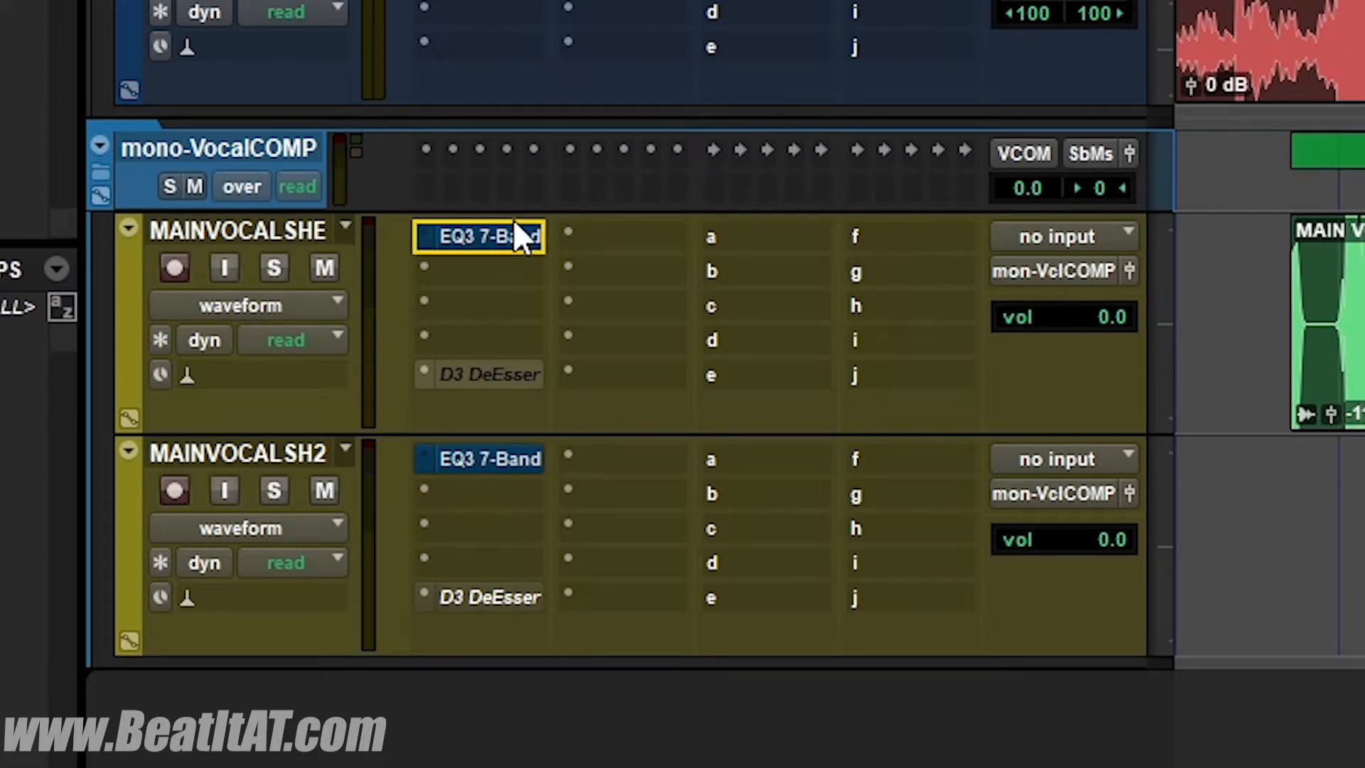
pyautogui.moveTo(514, 223); pyautogui.dragTo(535, 178)
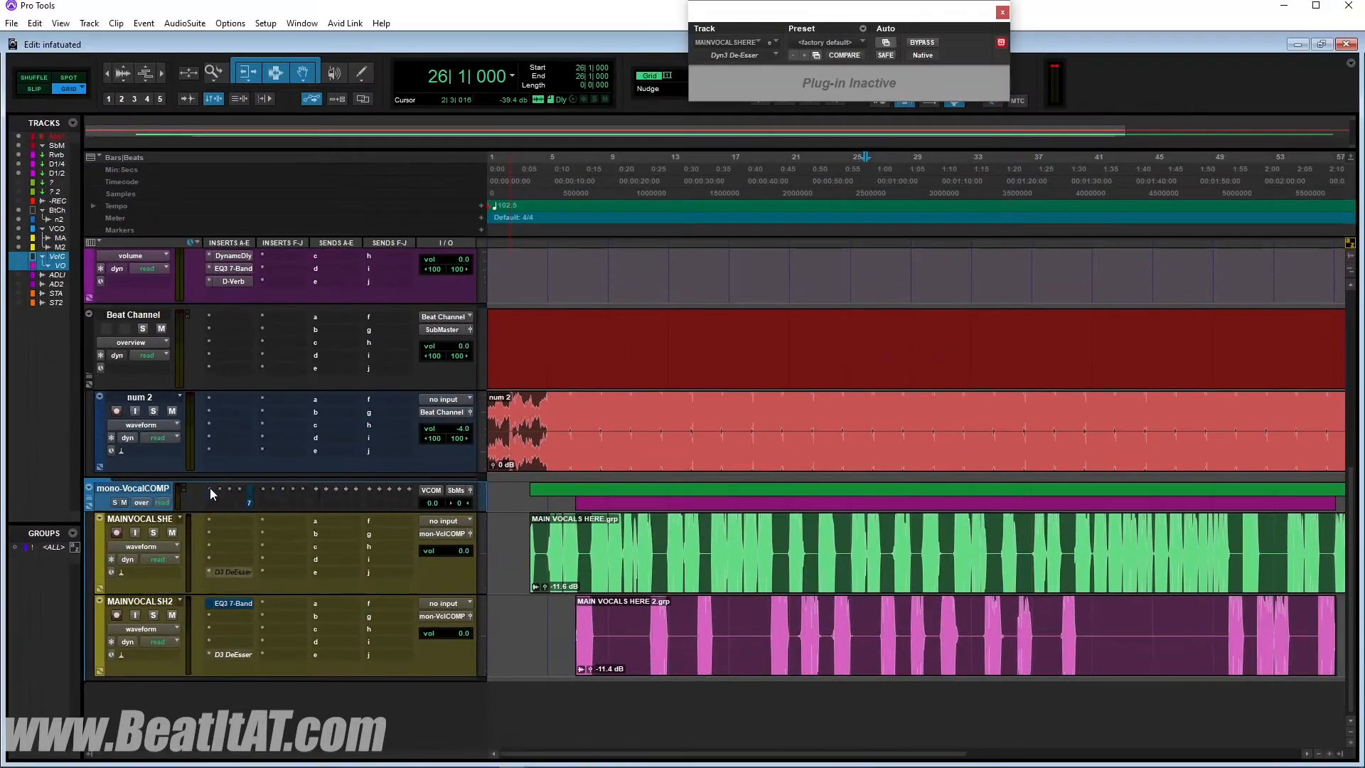
# Step: Insert the UAD Avalon VT-737sp (mono) in the mono-VocalCOMP track's first slot and move its window over the middle of the session
pyautogui.click(425, 149)
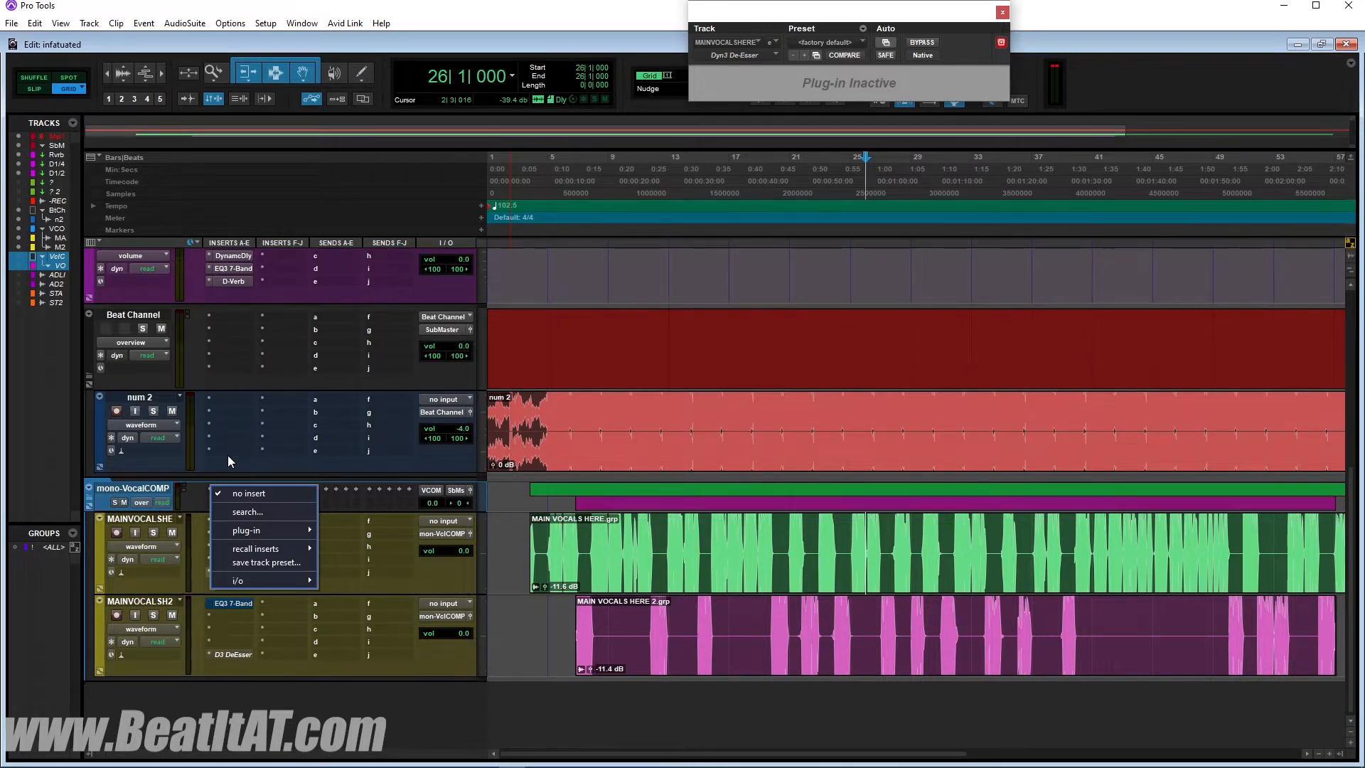
pyautogui.write('ava')
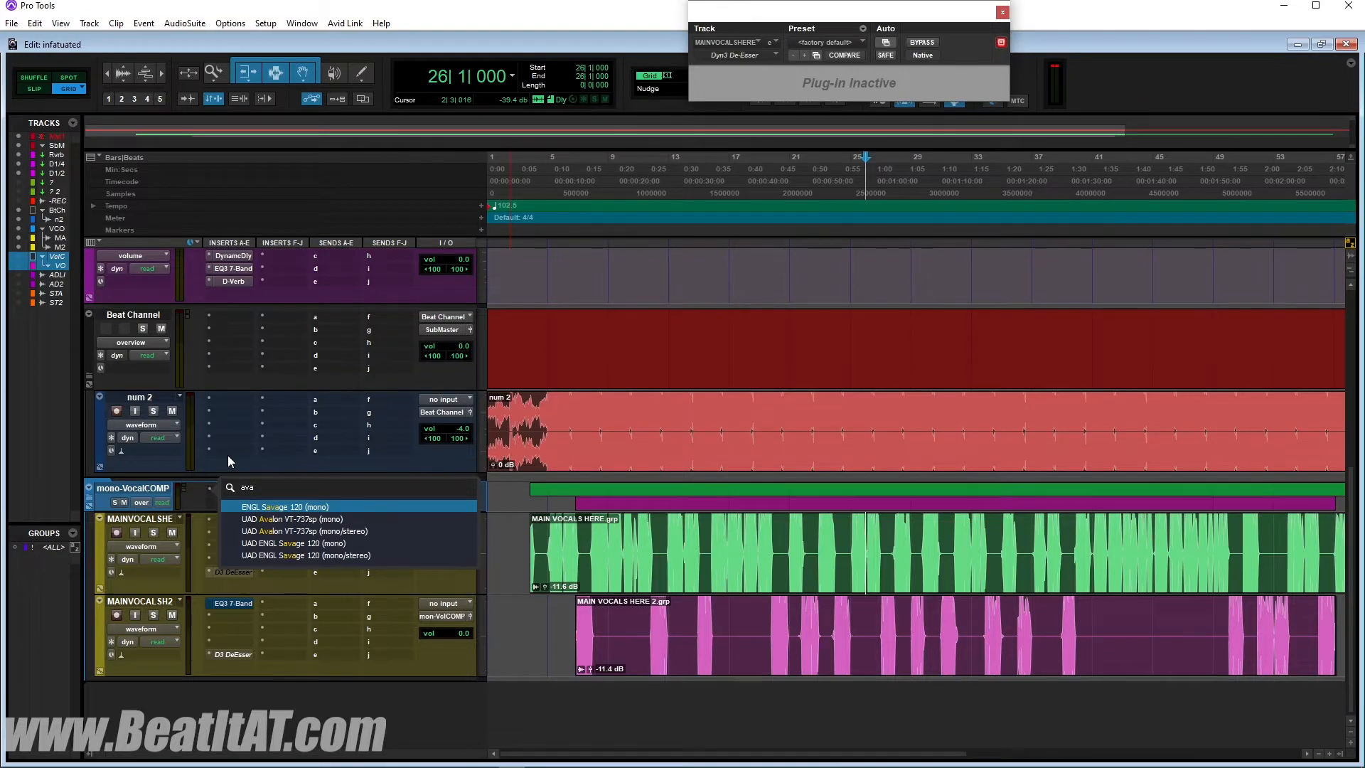
pyautogui.press('Down')
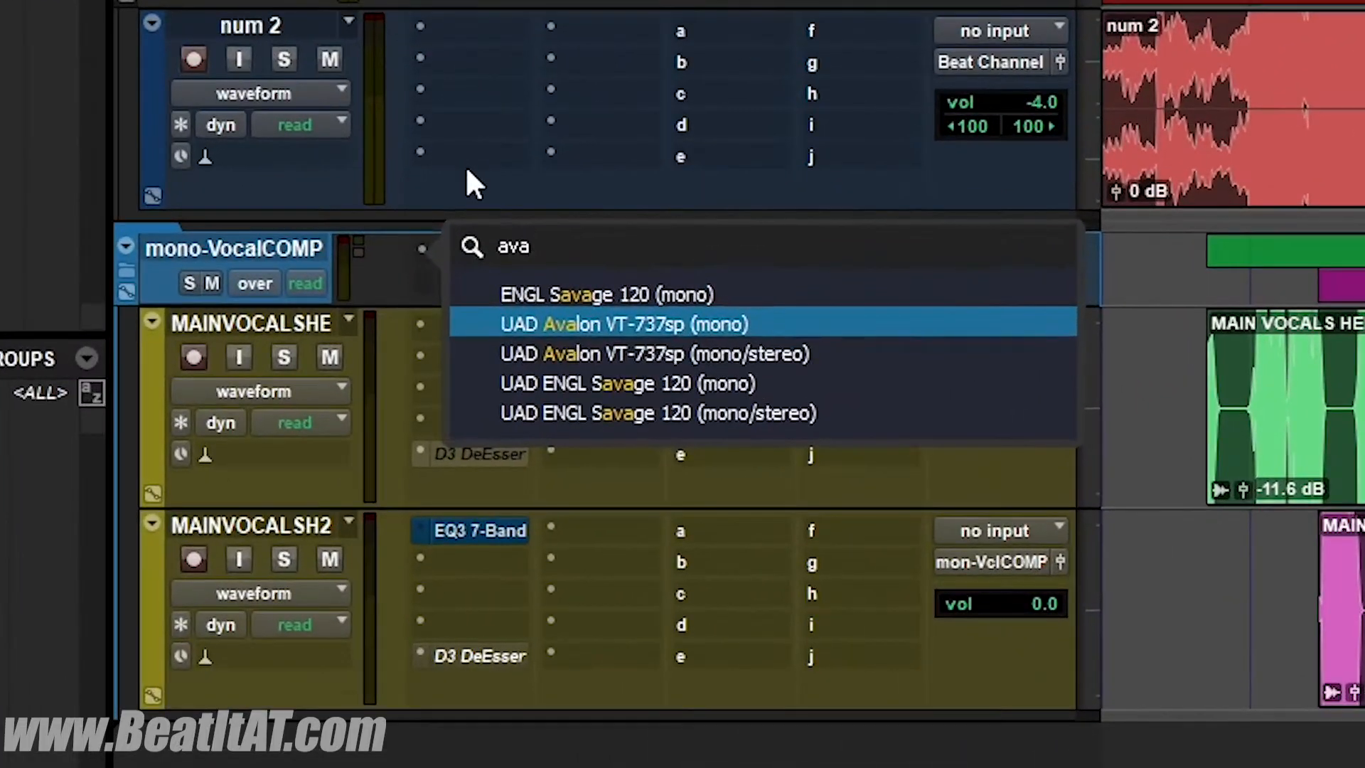
pyautogui.press('Return')
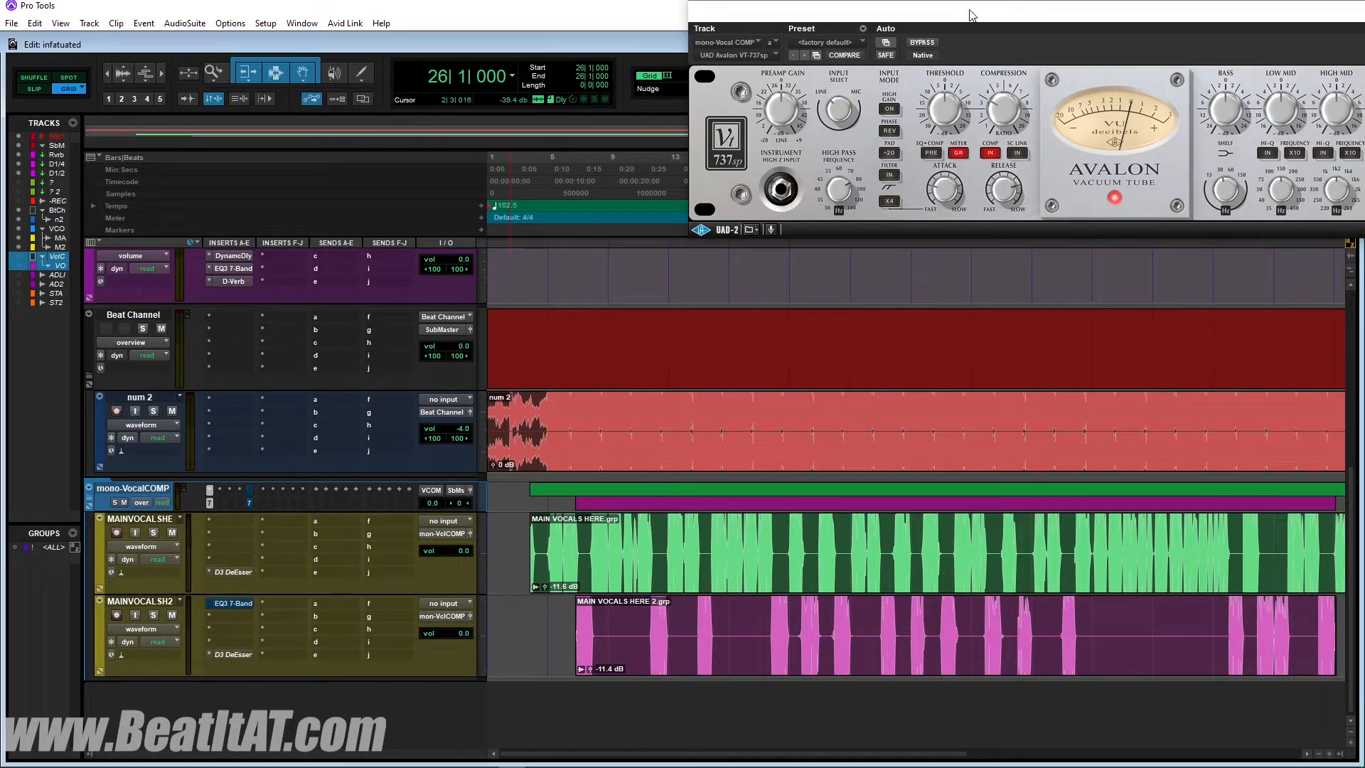
pyautogui.moveTo(972, 15); pyautogui.dragTo(482, 186)
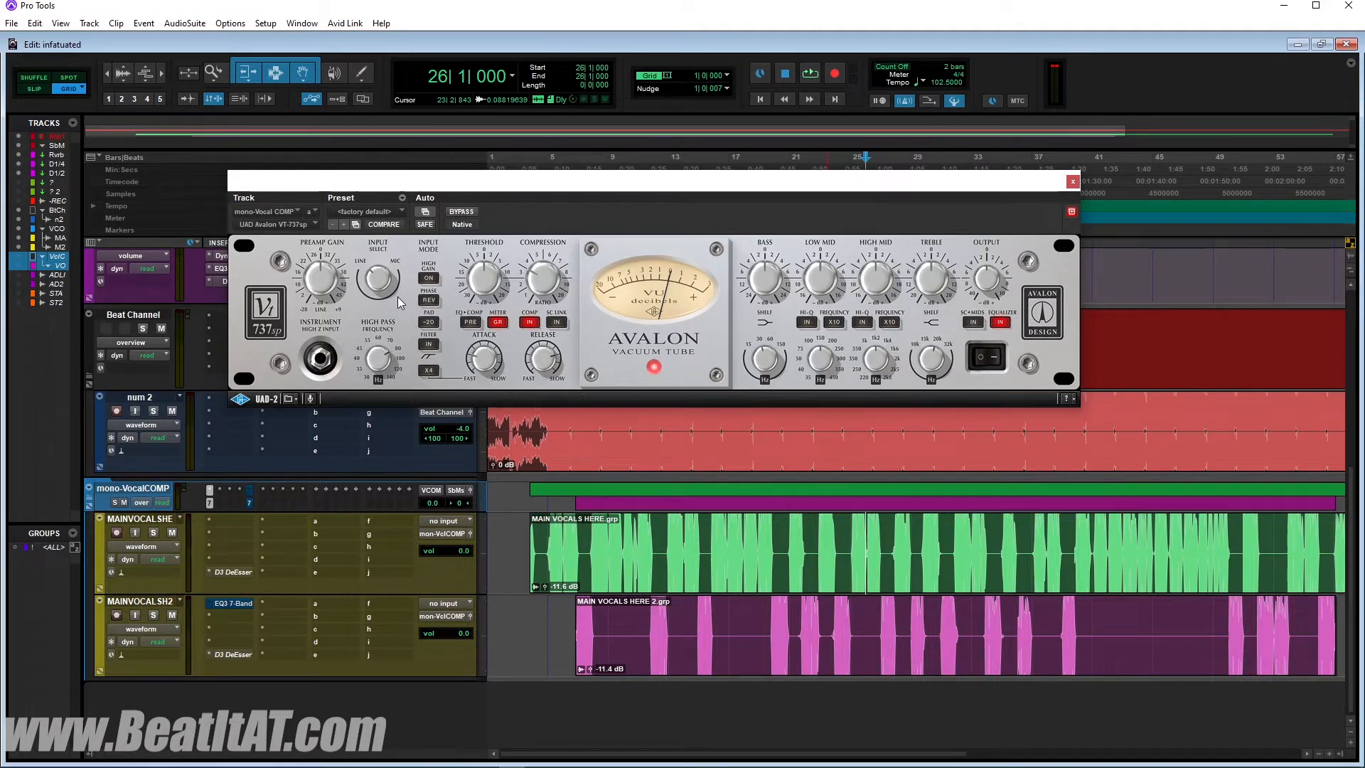
# Step: During playback from bar 26, engage the Avalon's high-pass filter, leave phase reverse off and slightly lower the compressor threshold
pyautogui.click(428, 299)
pyautogui.press('space')
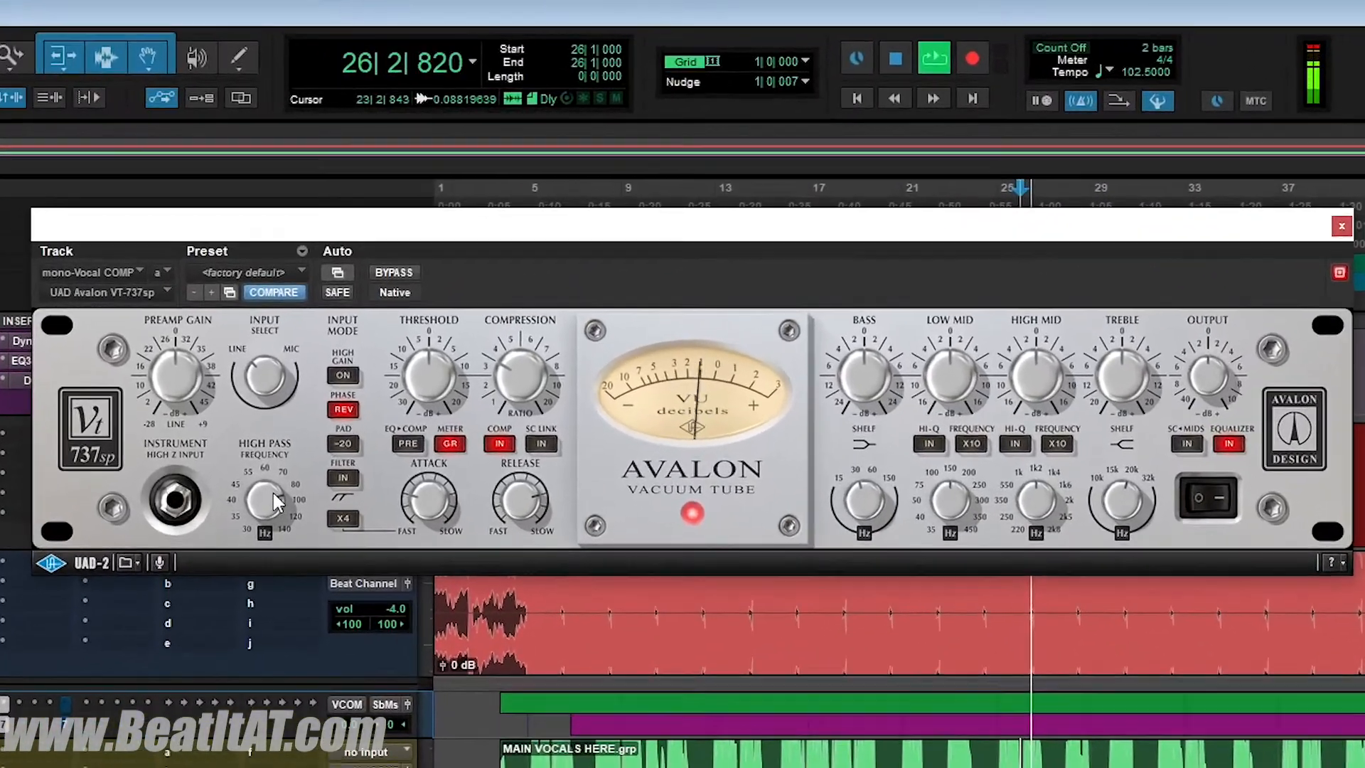
pyautogui.click(392, 402)
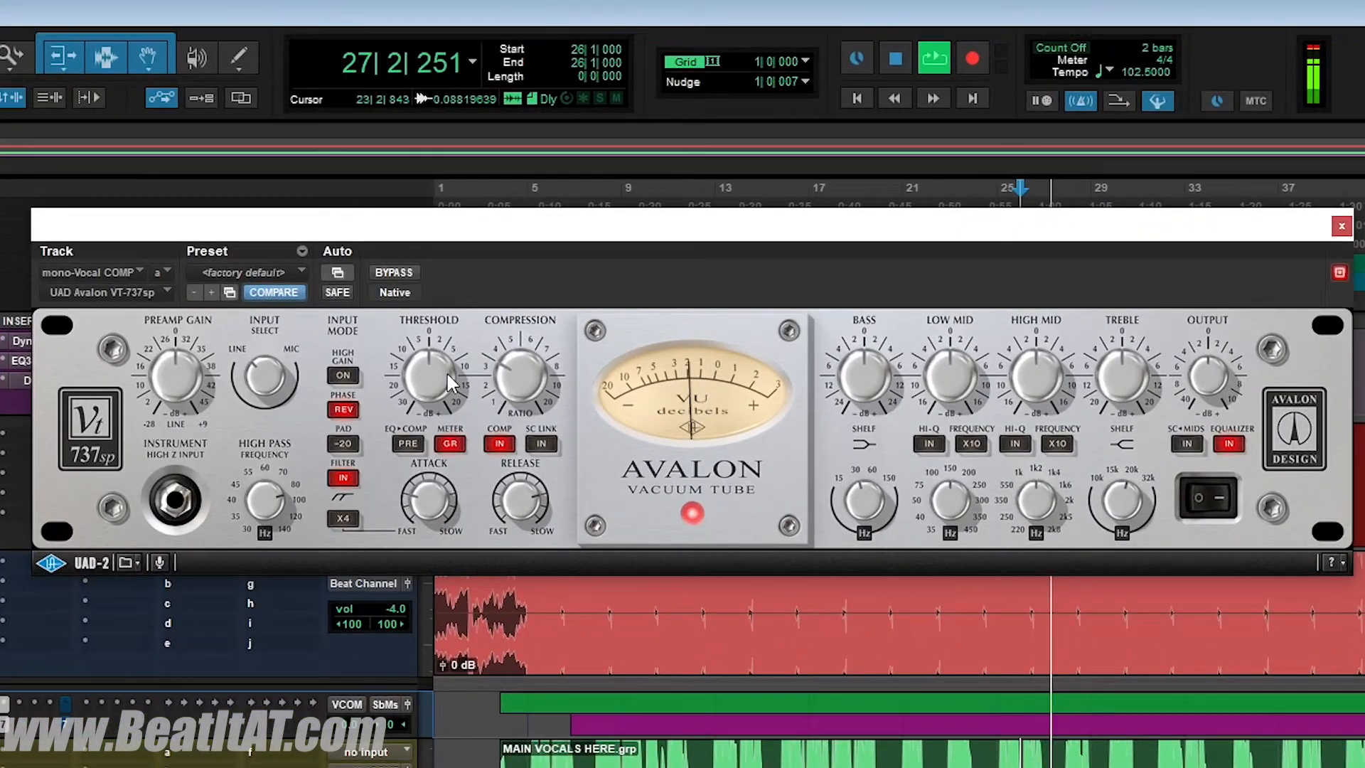
pyautogui.click(343, 409)
pyautogui.moveTo(439, 370); pyautogui.dragTo(439, 379)
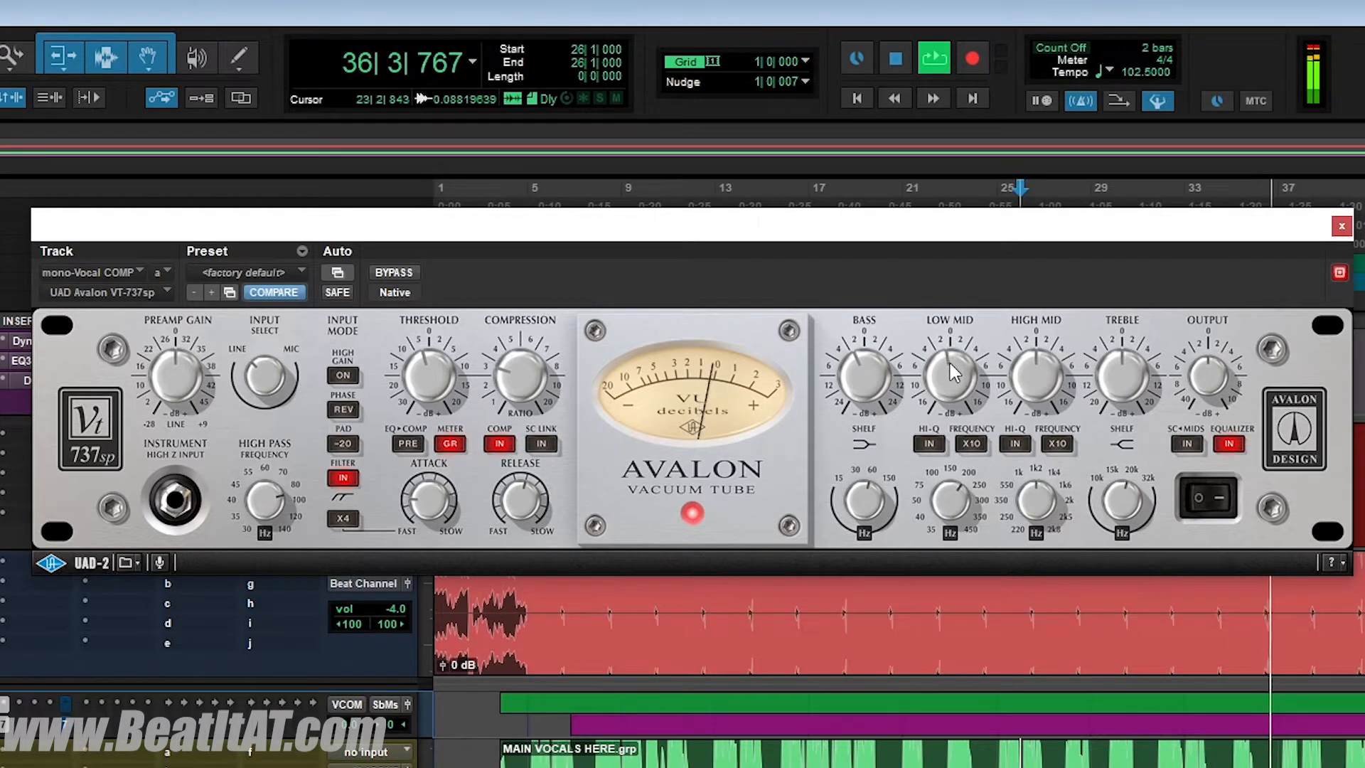
# Step: Compare the vocals with the Avalon bypassed and active, in the current passage and again from bar 16
pyautogui.click(403, 272)
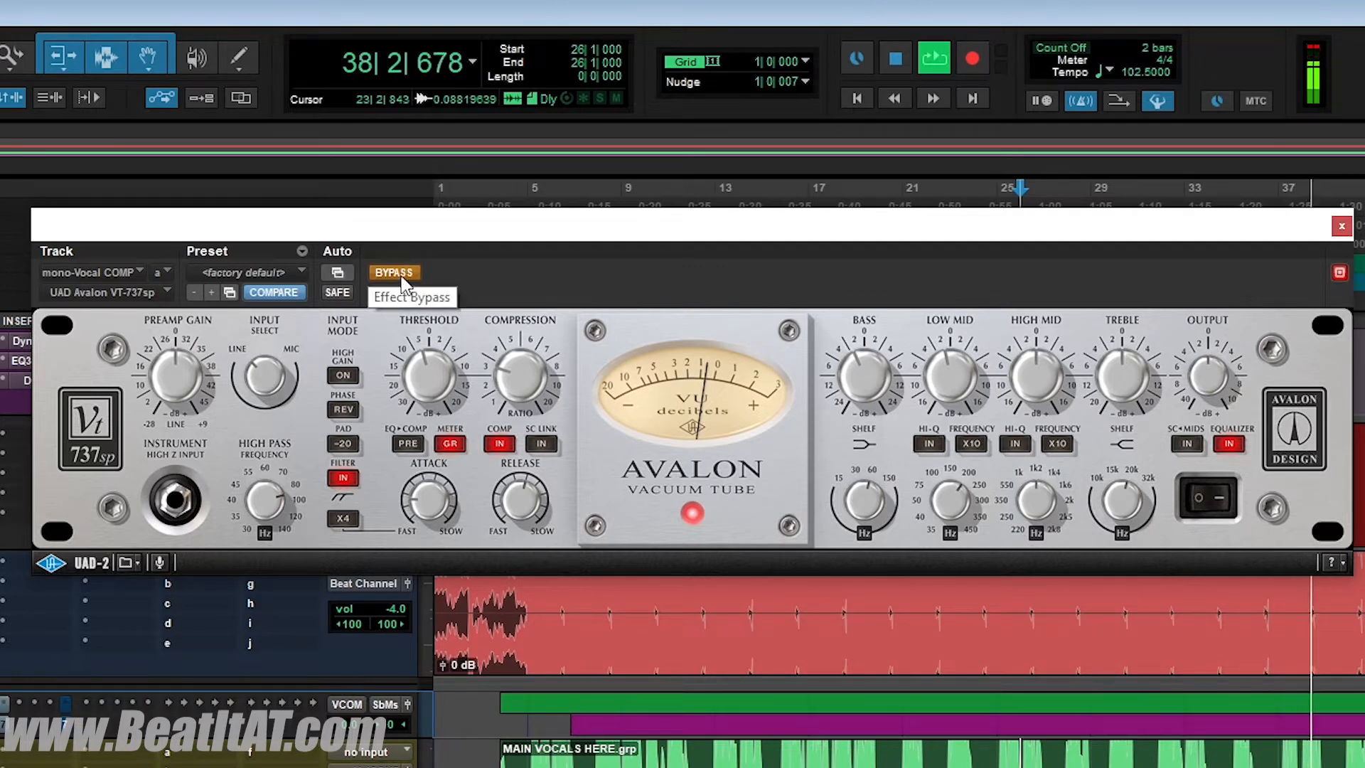
pyautogui.click(401, 272)
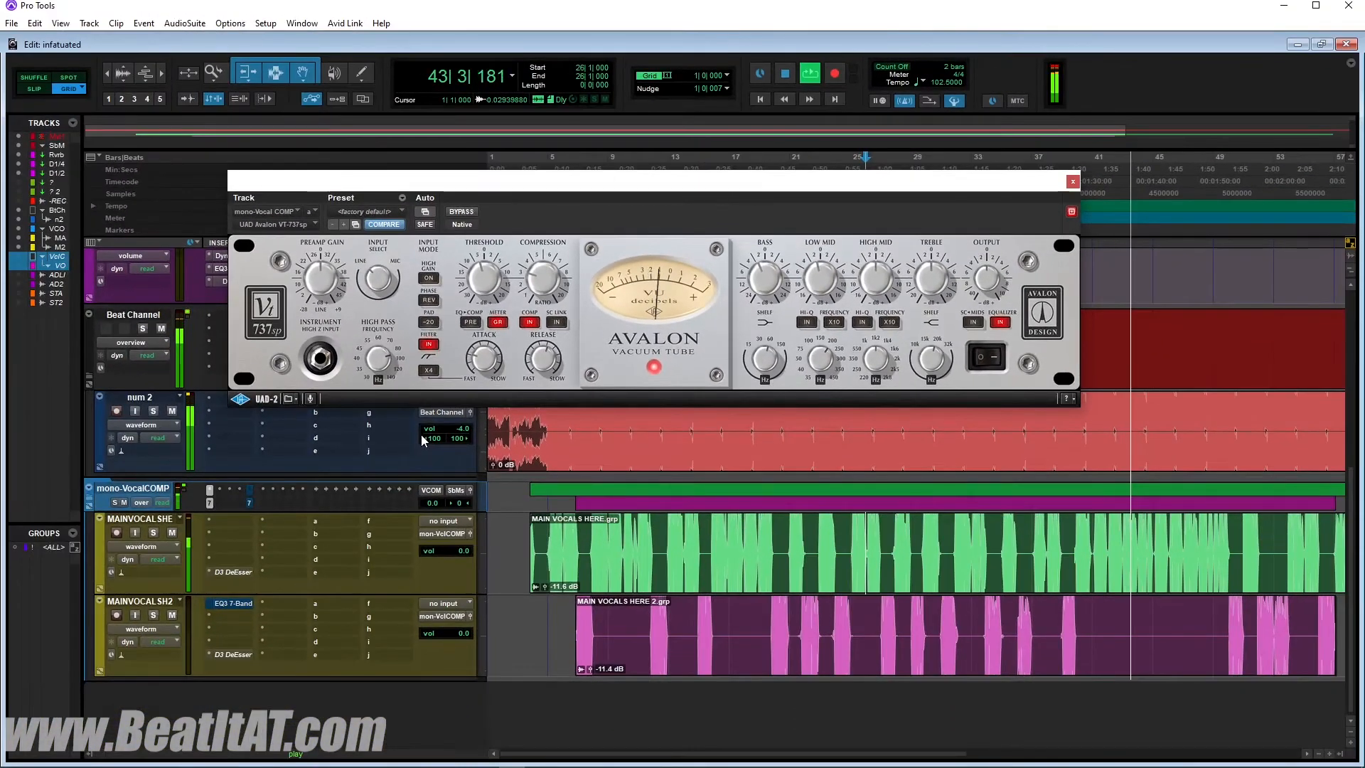
pyautogui.press('space')
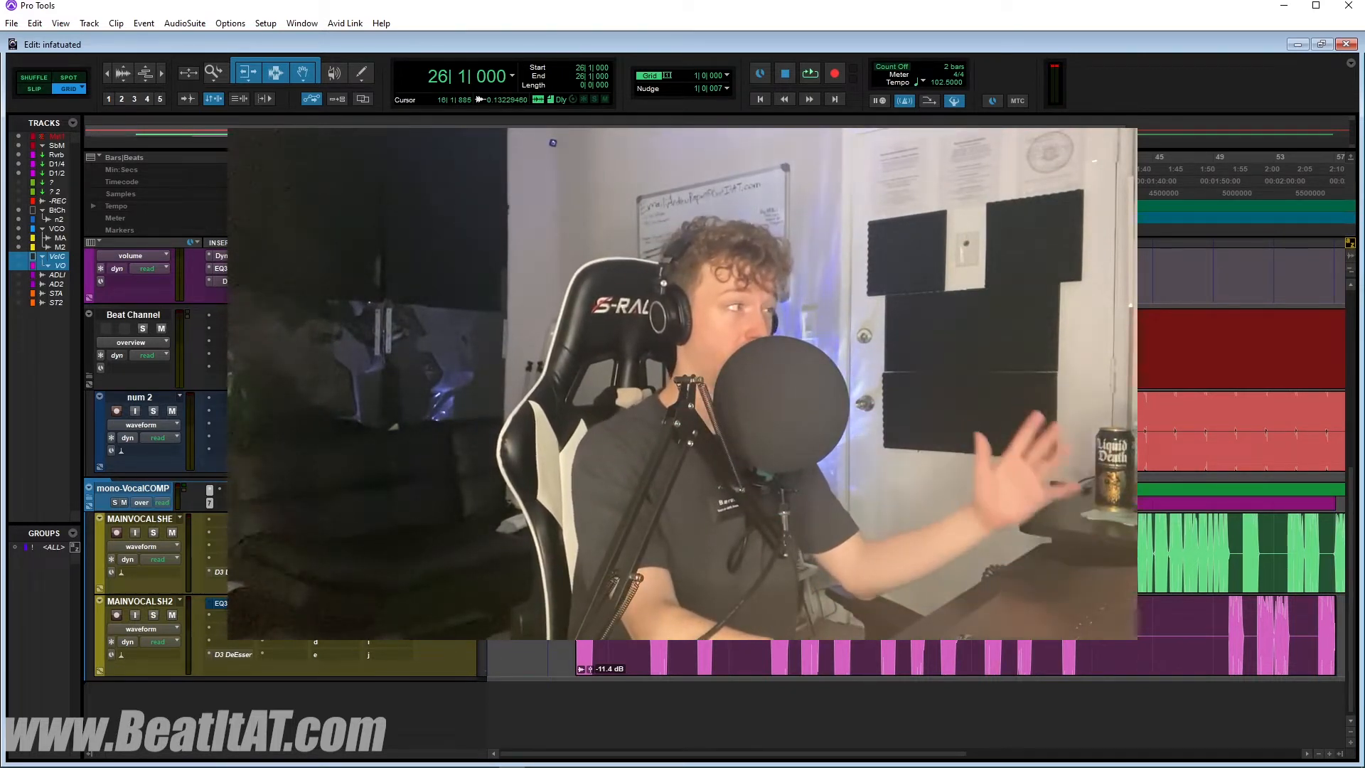
pyautogui.click(718, 549)
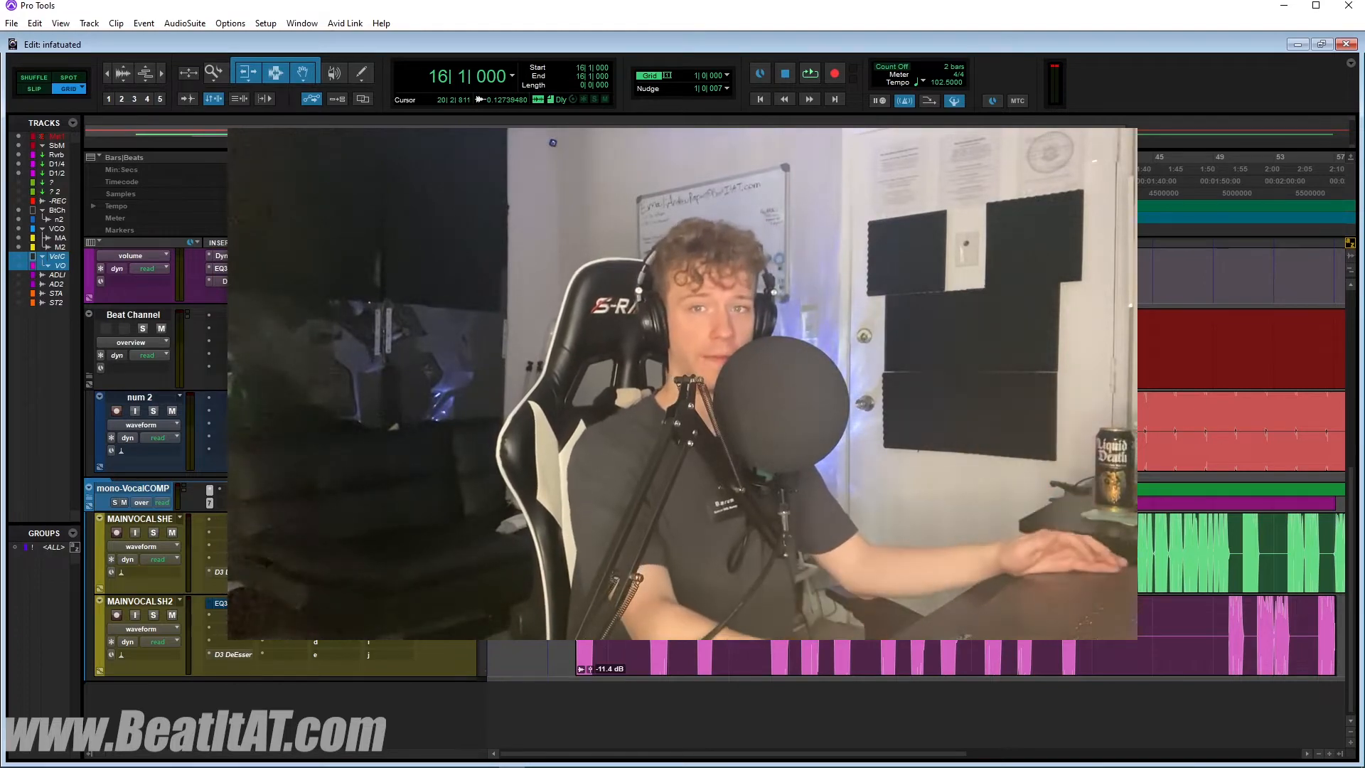
pyautogui.press('space')
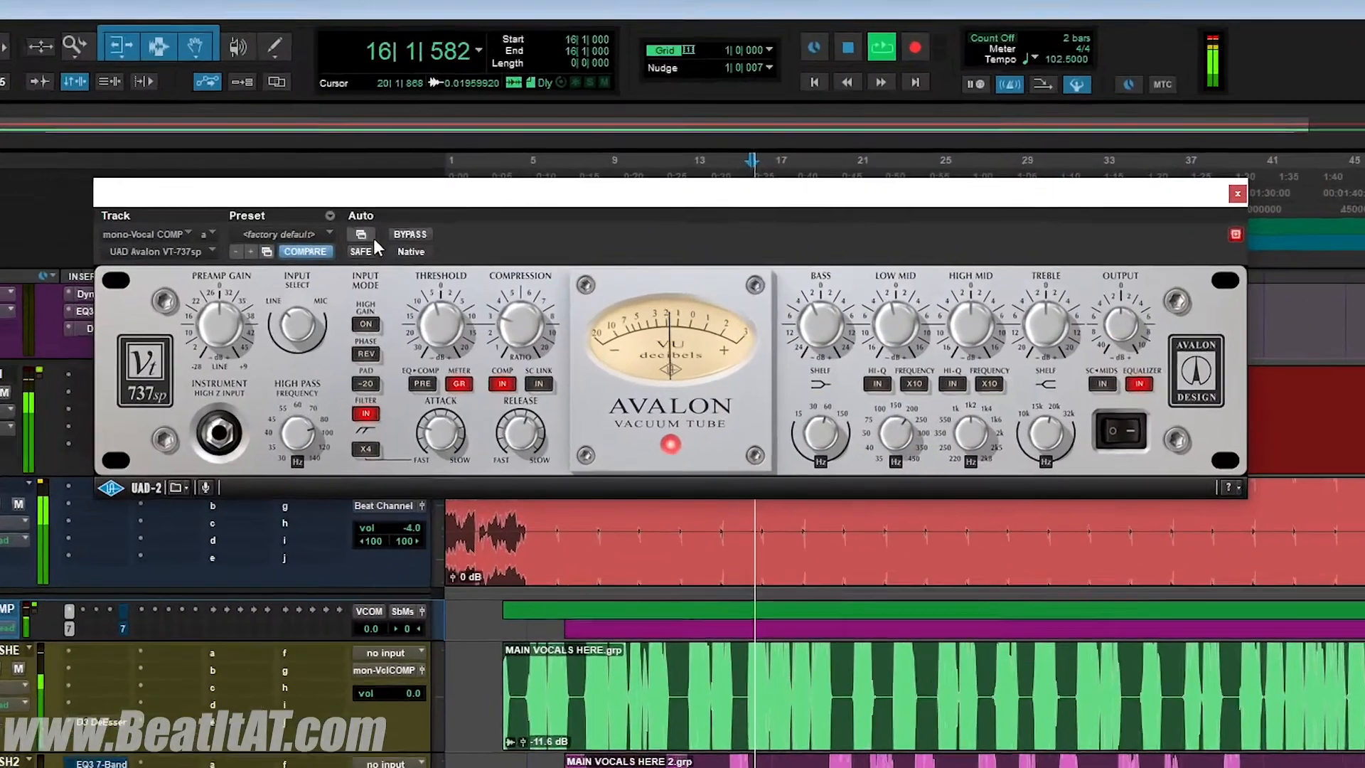
pyautogui.click(460, 211)
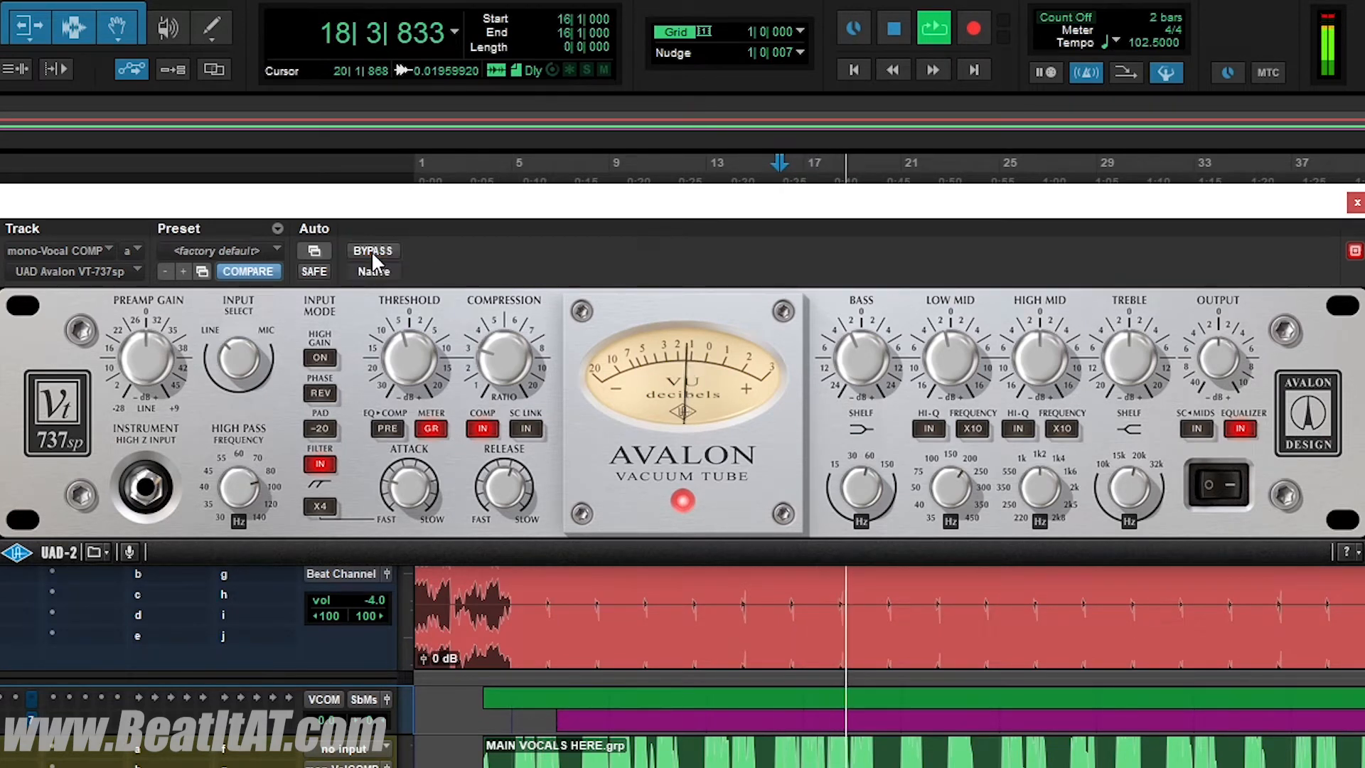
pyautogui.click(371, 250)
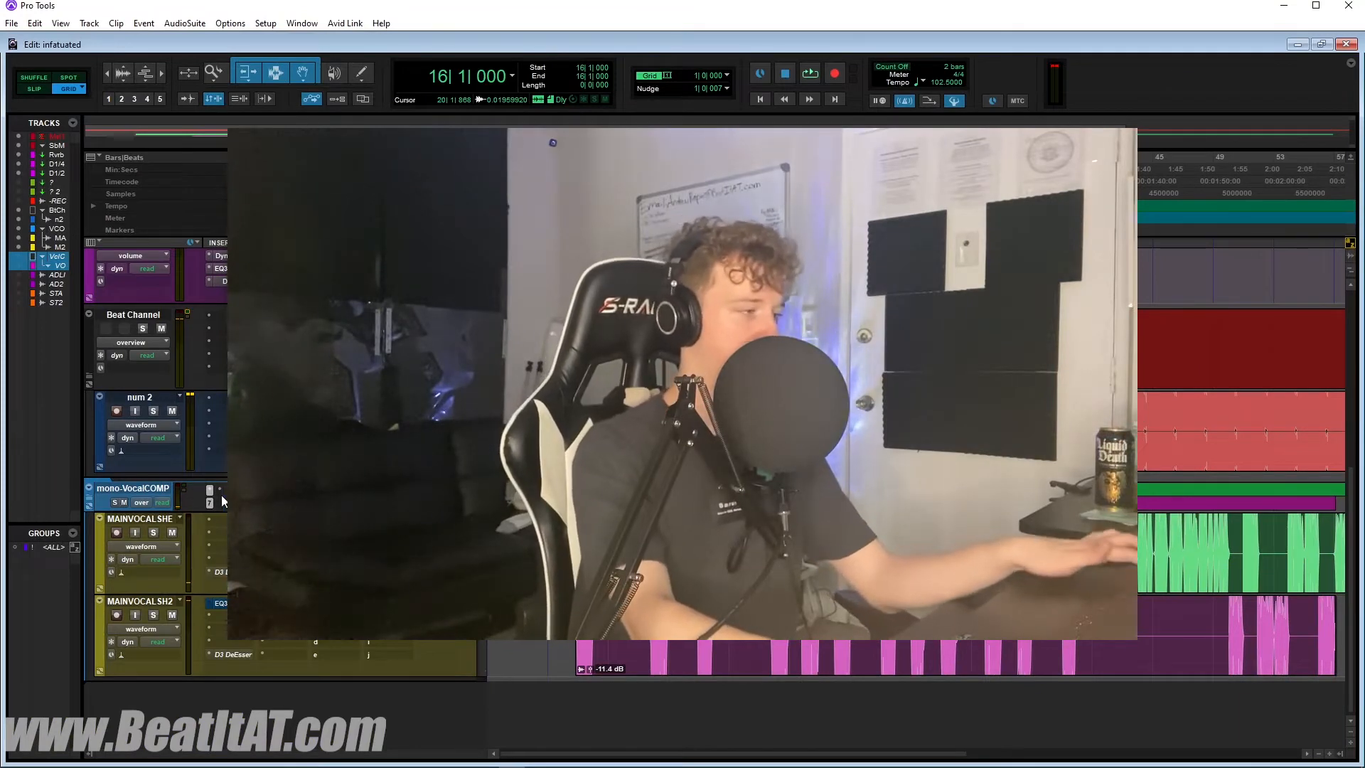
# Step: Insert the DeEsser in the mono-VocalCOMP track's second slot and move its window over the clips
pyautogui.write('DeE')
pyautogui.click(283, 506)
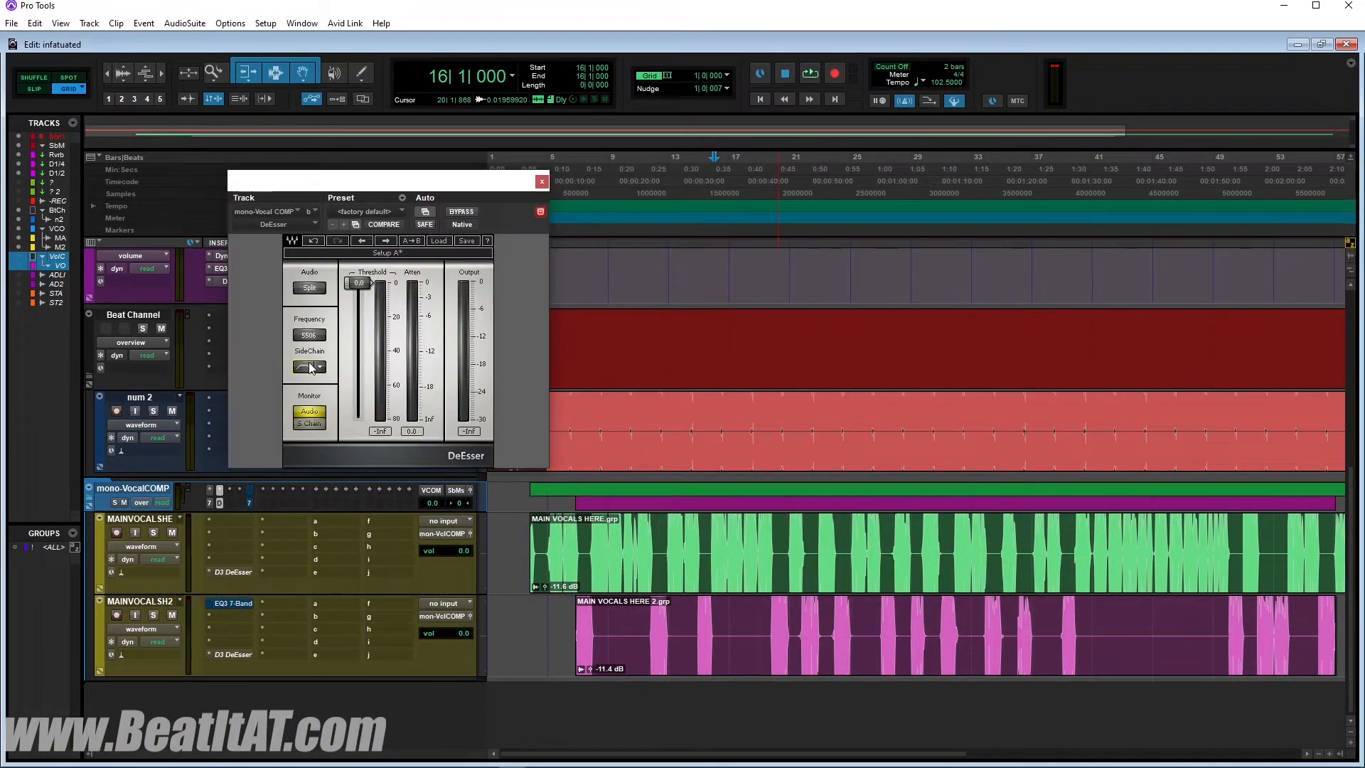
pyautogui.moveTo(462, 181); pyautogui.dragTo(809, 236)
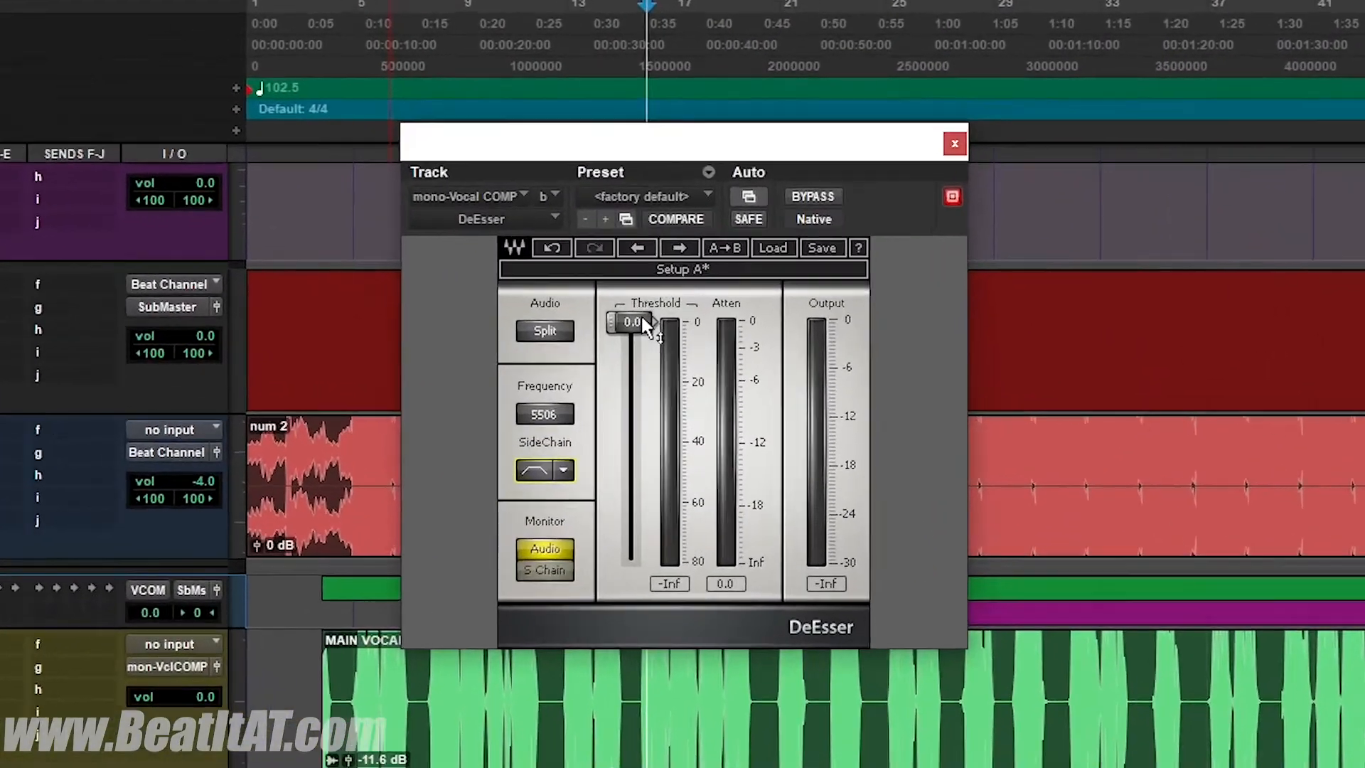
# Step: Set the DeEsser's frequency to about 4830 and its threshold to about -27.4
pyautogui.moveTo(704, 338); pyautogui.dragTo(705, 355)
pyautogui.moveTo(573, 351); pyautogui.dragTo(573, 403)
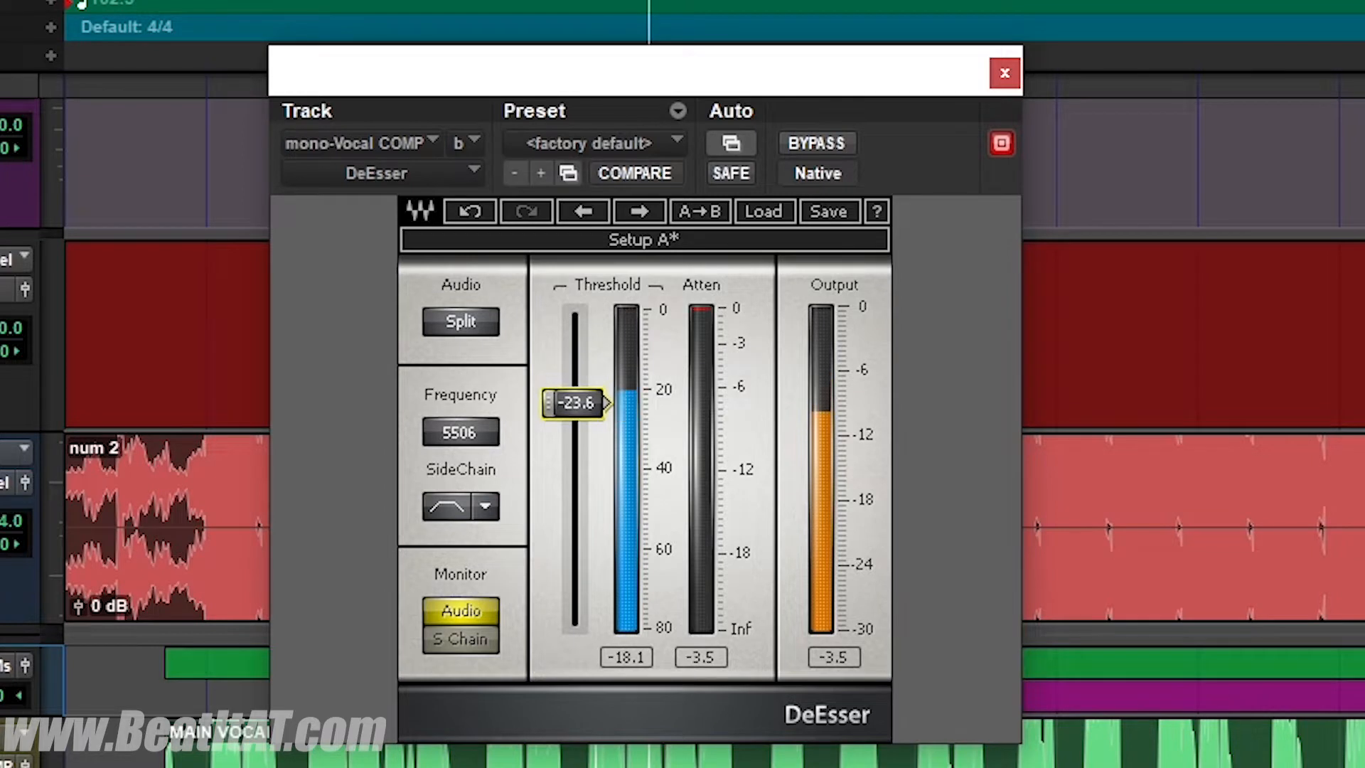
pyautogui.moveTo(444, 437); pyautogui.dragTo(443, 457)
pyautogui.moveTo(576, 402); pyautogui.dragTo(573, 416)
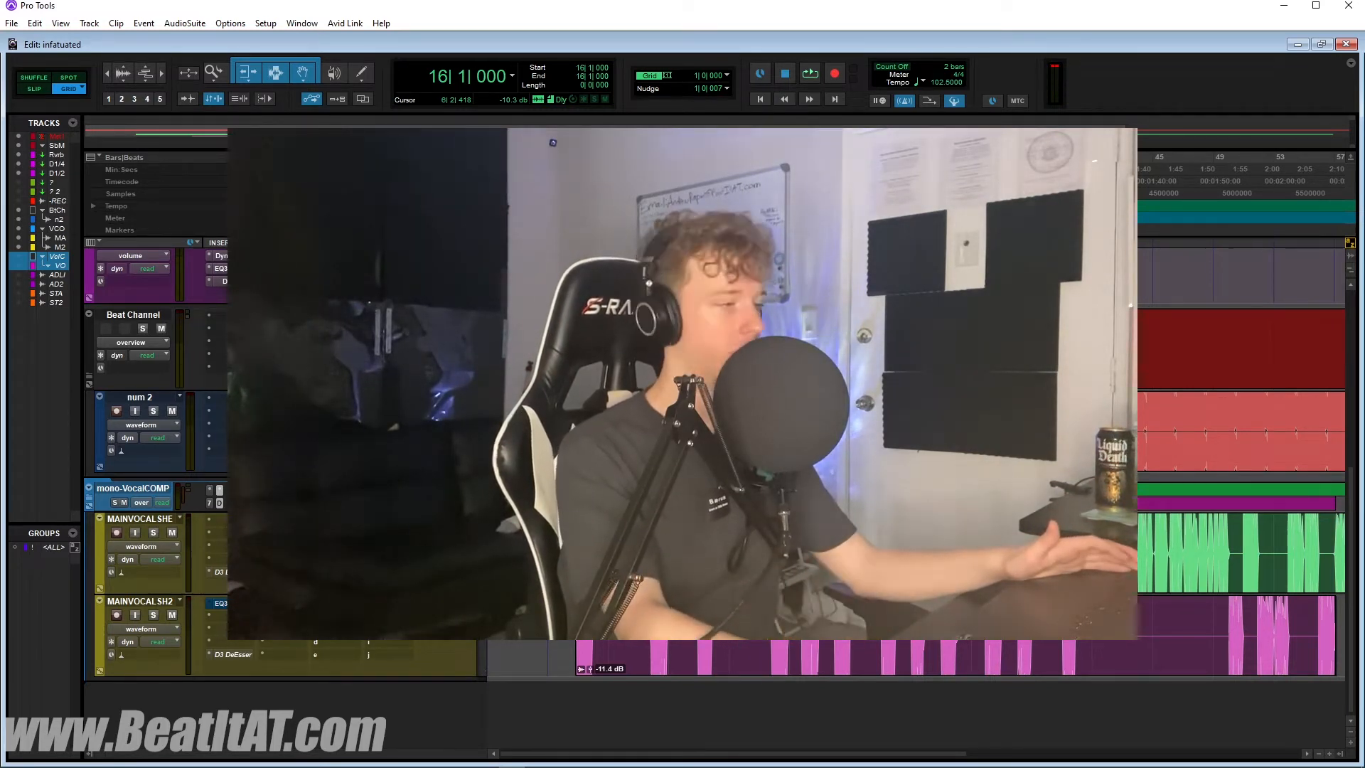
# Step: Play the song from bar 16 and set the DeEsser's threshold to -25.1 while listening
pyautogui.press('space')
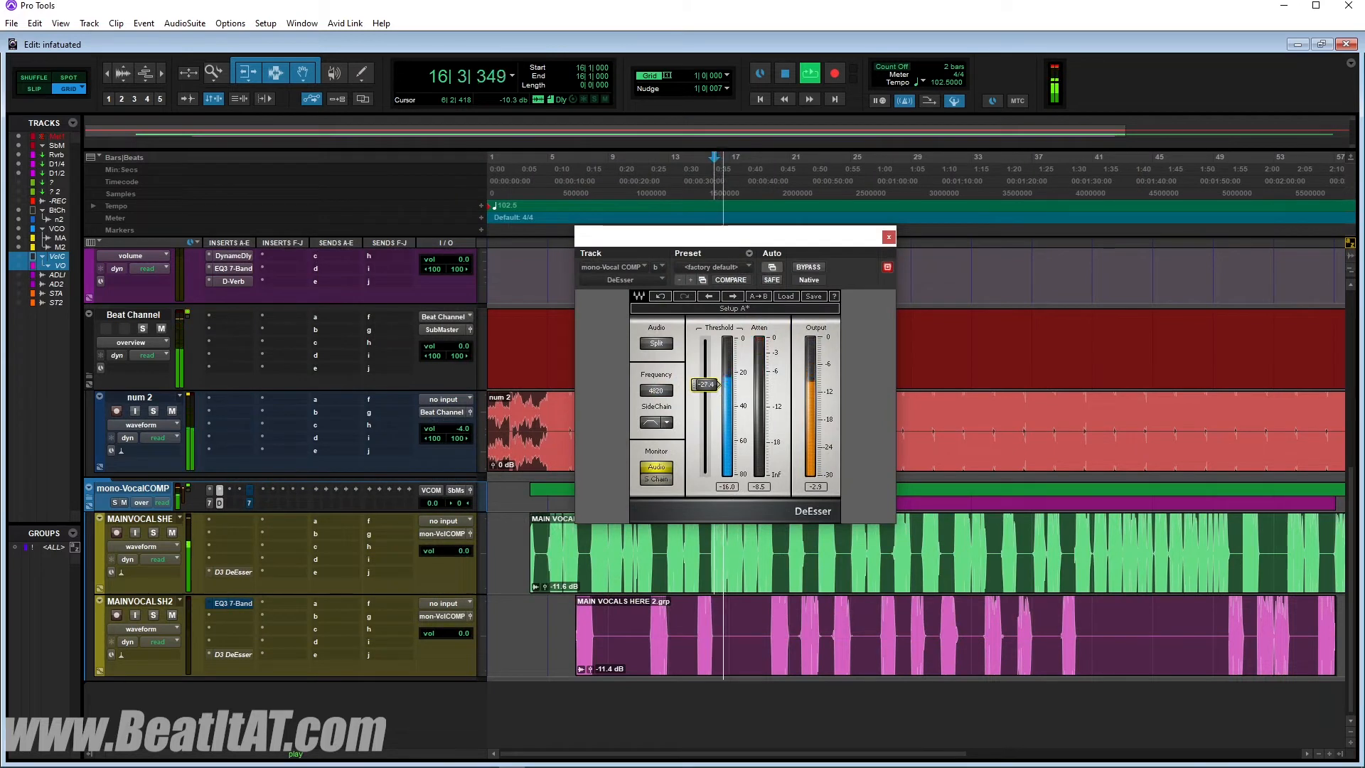
pyautogui.moveTo(710, 387); pyautogui.dragTo(709, 383)
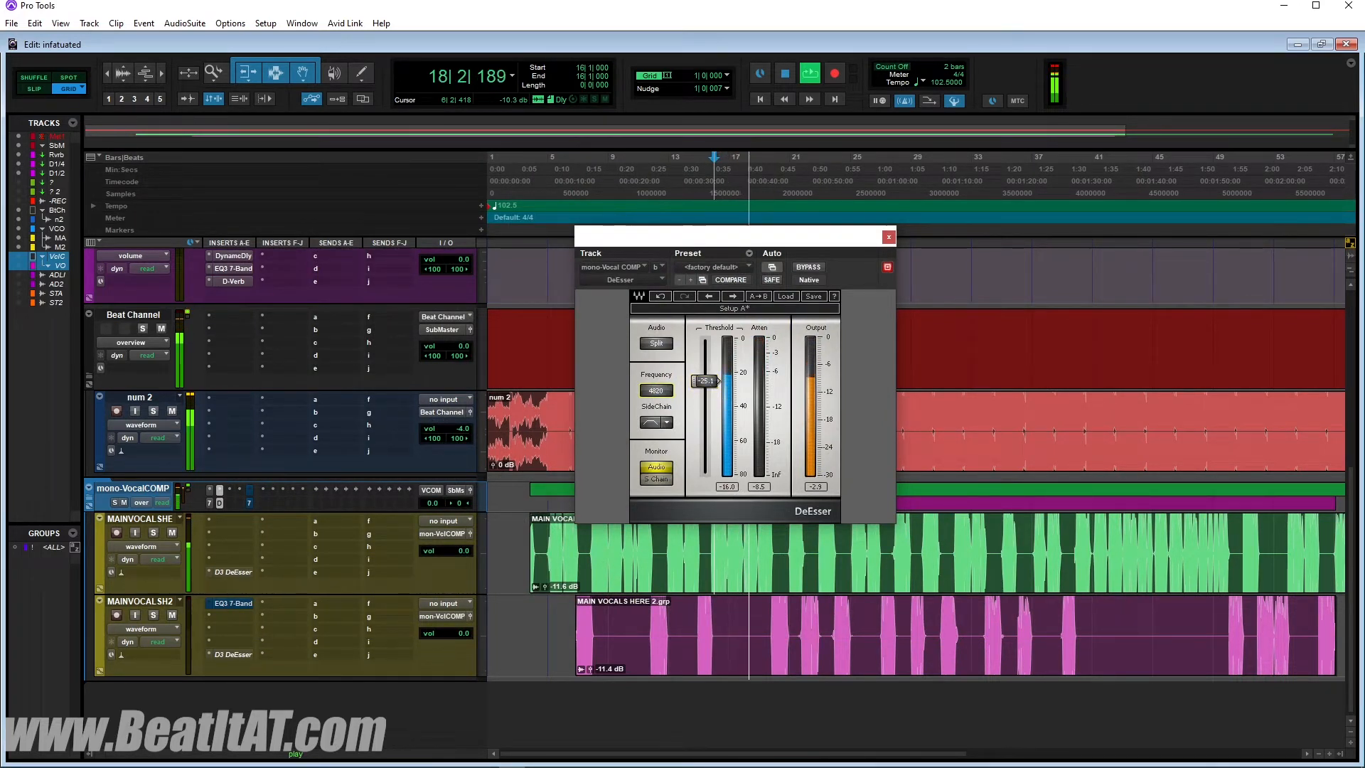
pyautogui.press('space')
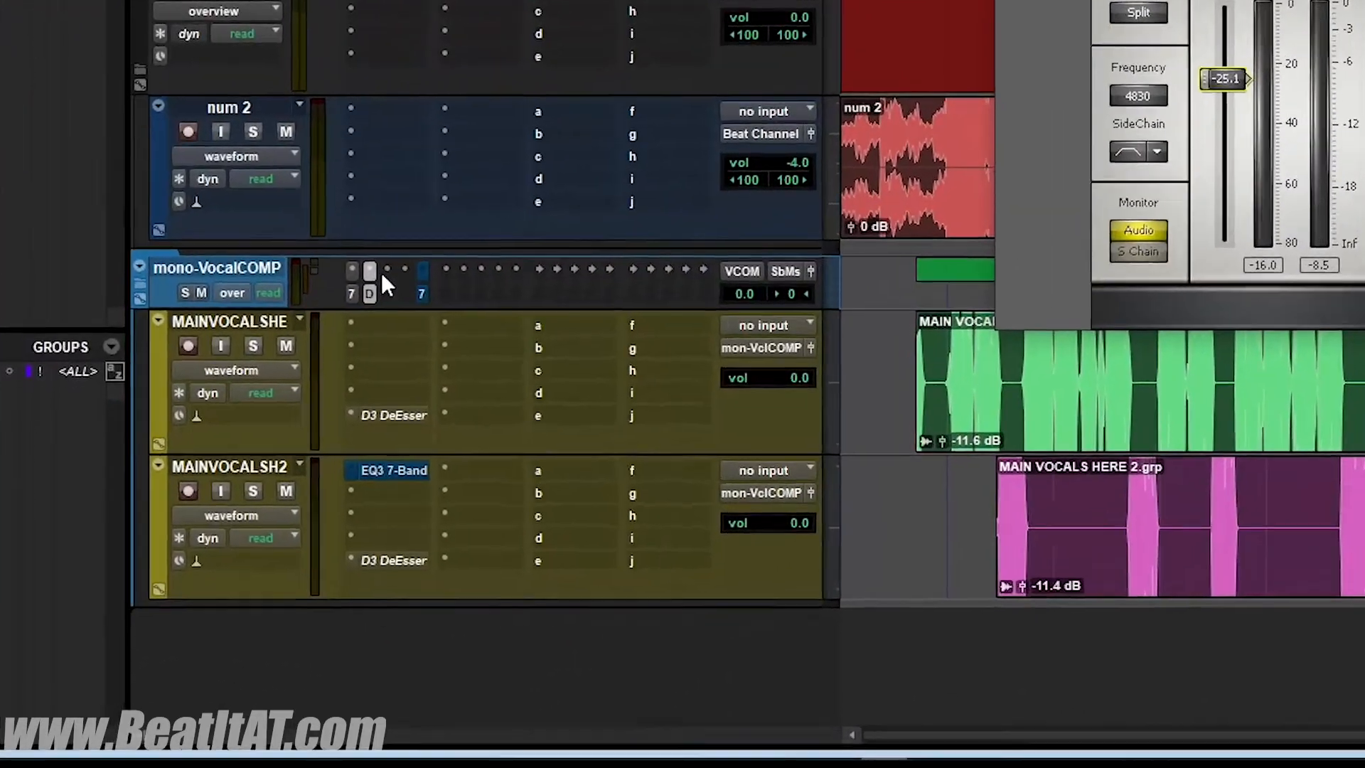
# Step: Insert SSLChannel (mono) in the mono-VocalCOMP track's third slot and move its window so the whole channel strip is in view
pyautogui.click(384, 271)
pyautogui.write('ss')
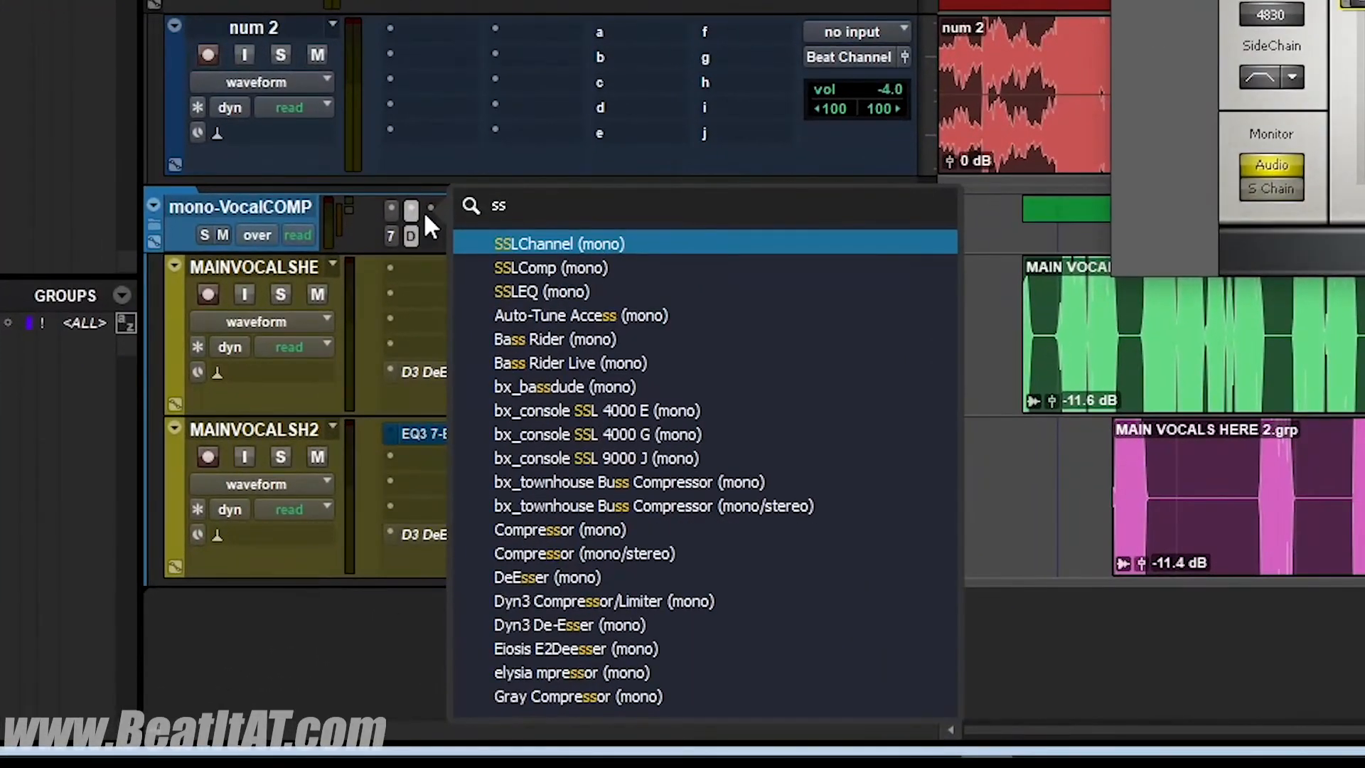
pyautogui.write('l')
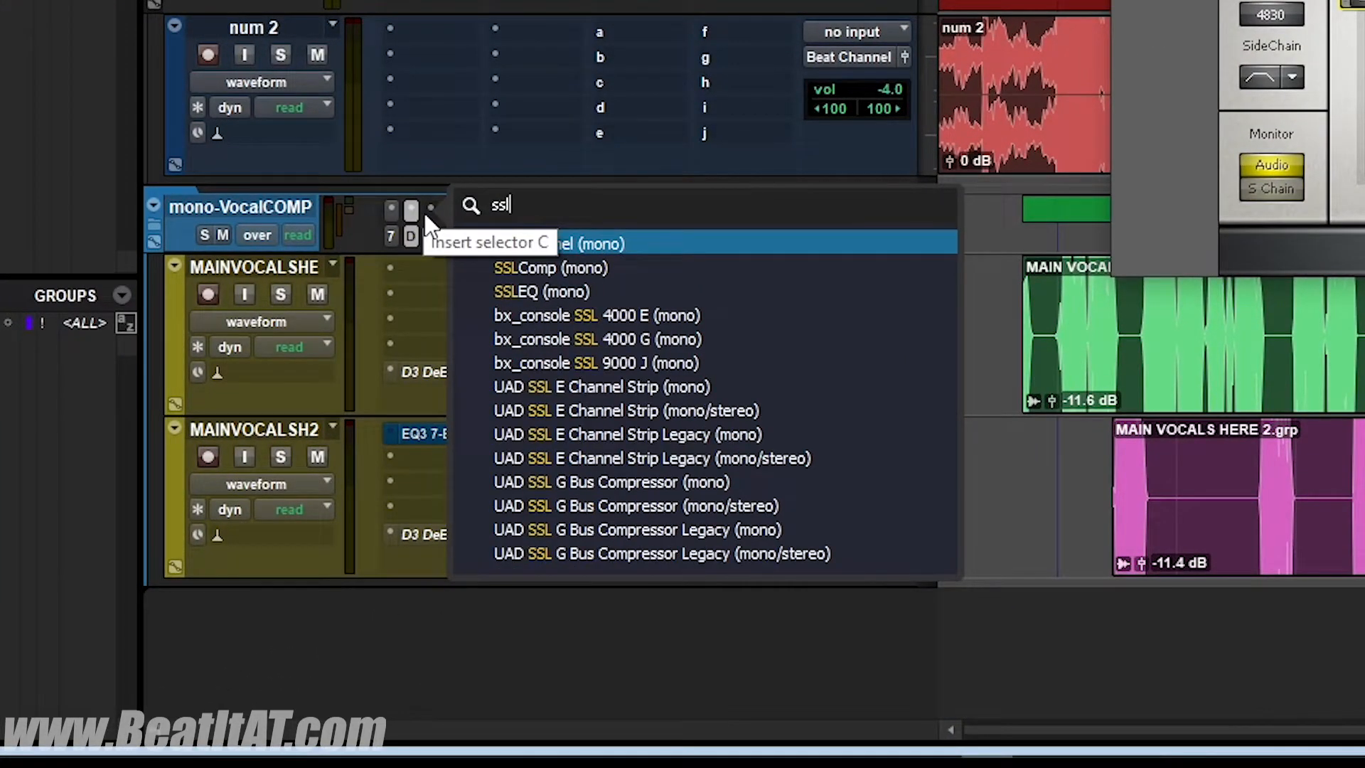
pyautogui.click(808, 244)
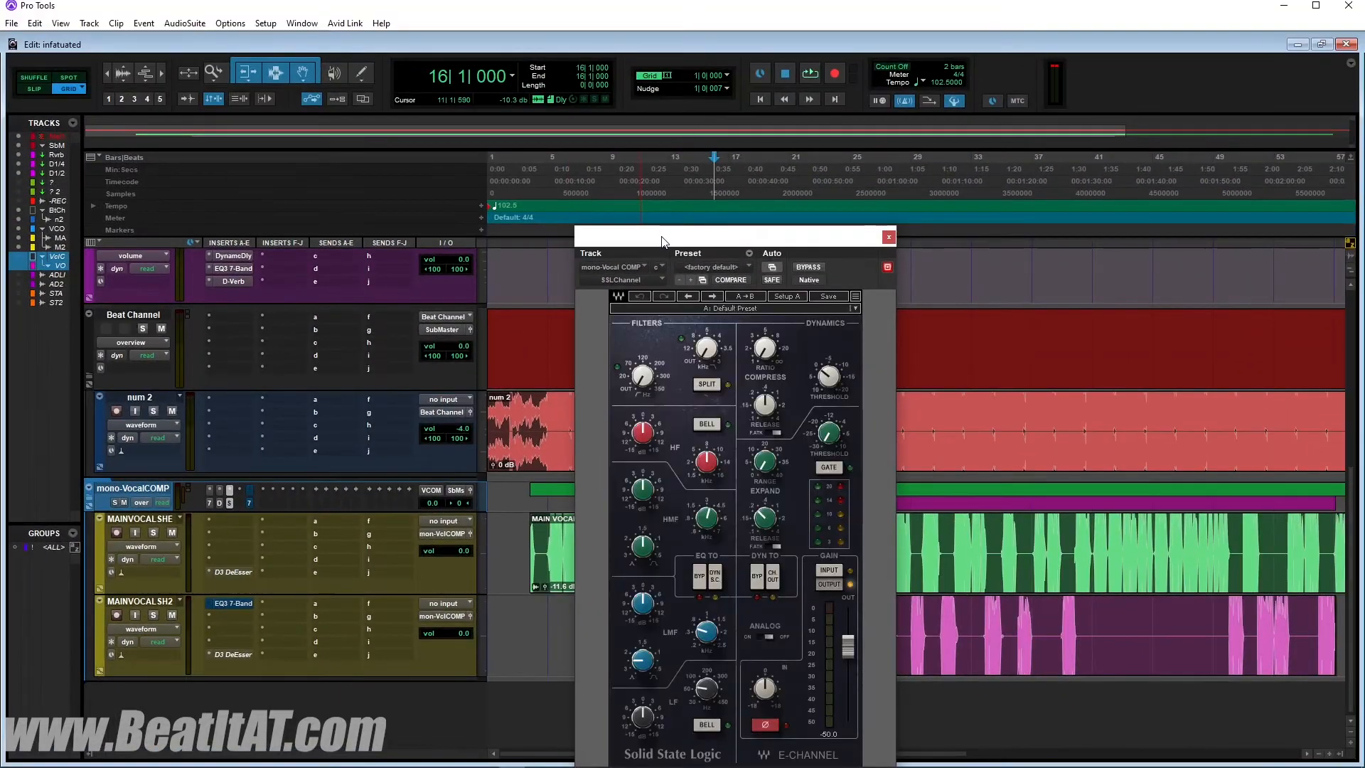
pyautogui.moveTo(661, 240); pyautogui.dragTo(584, 71)
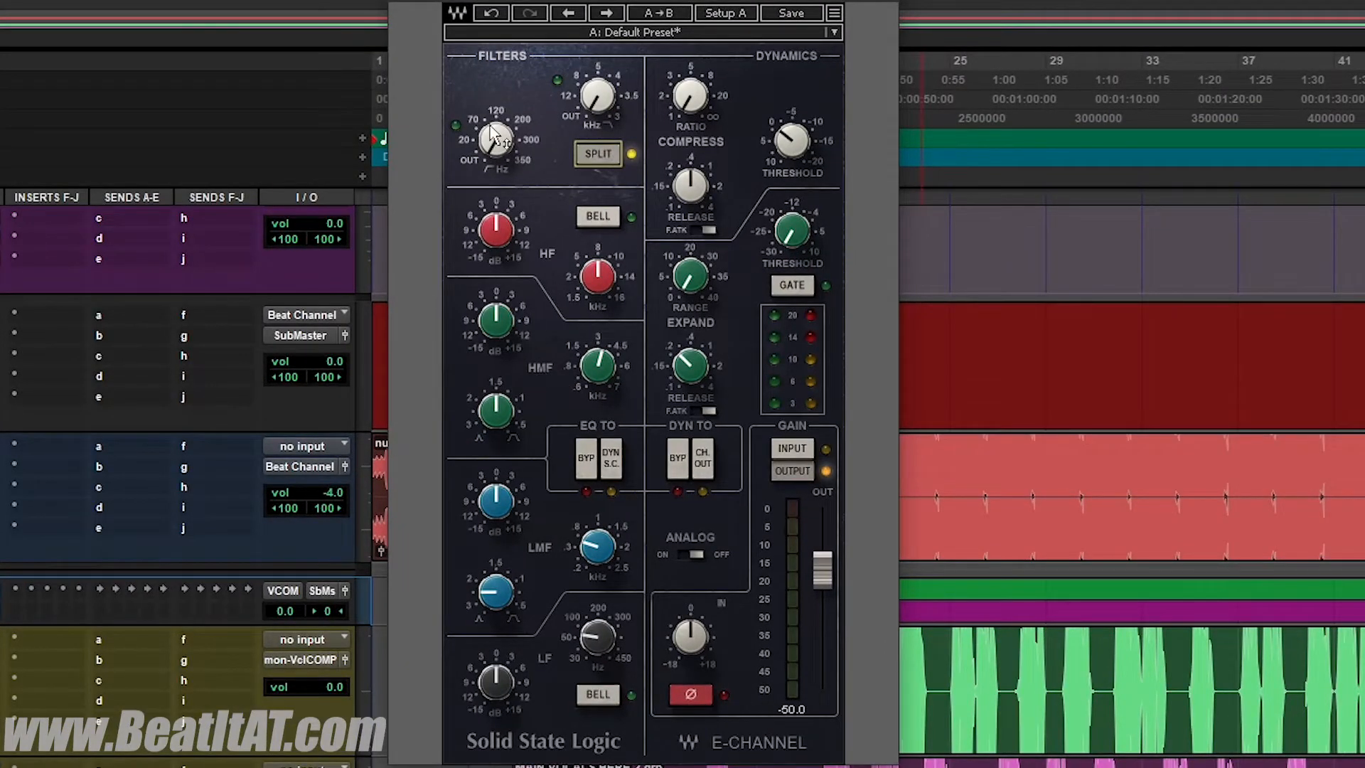
# Step: Raise the SSL E-Channel's high-pass filter frequency to about 70 Hz
pyautogui.moveTo(496, 136); pyautogui.dragTo(495, 129)
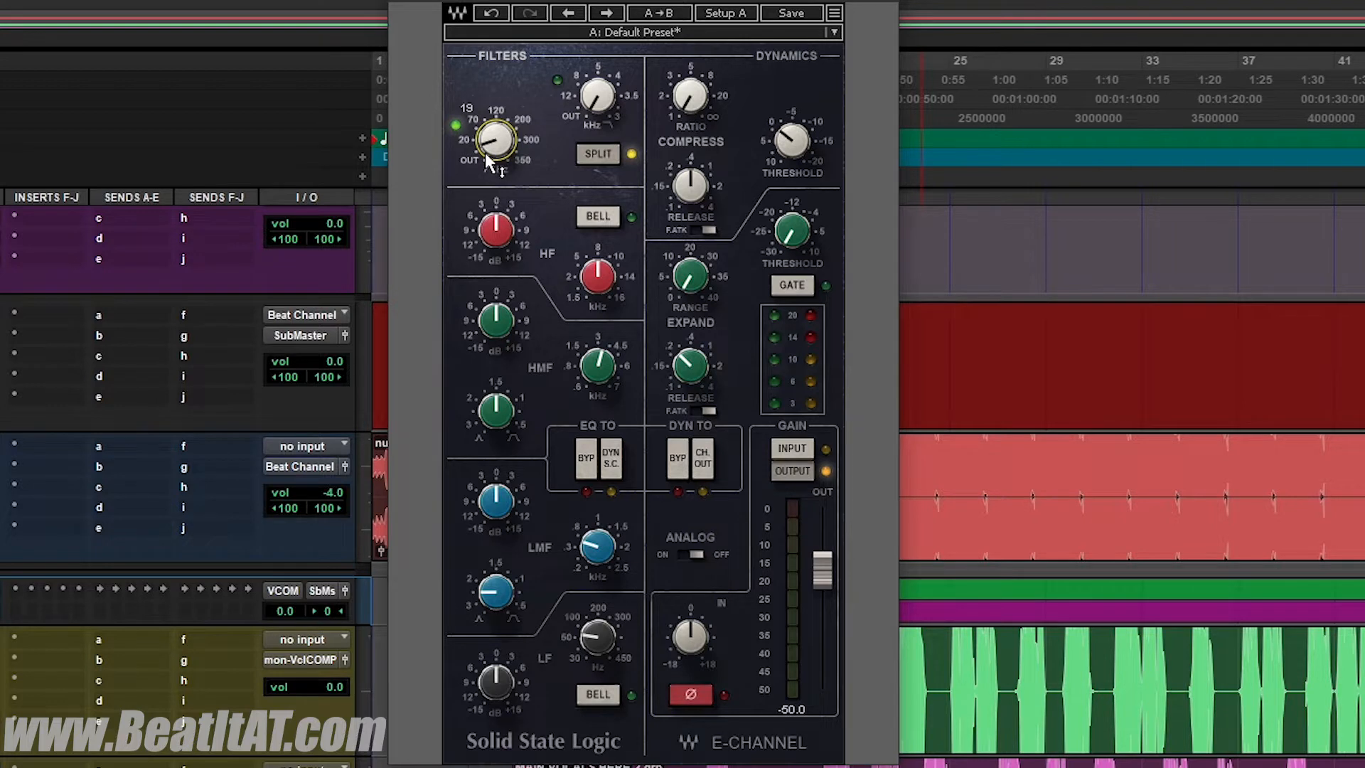
pyautogui.moveTo(498, 145); pyautogui.dragTo(499, 139)
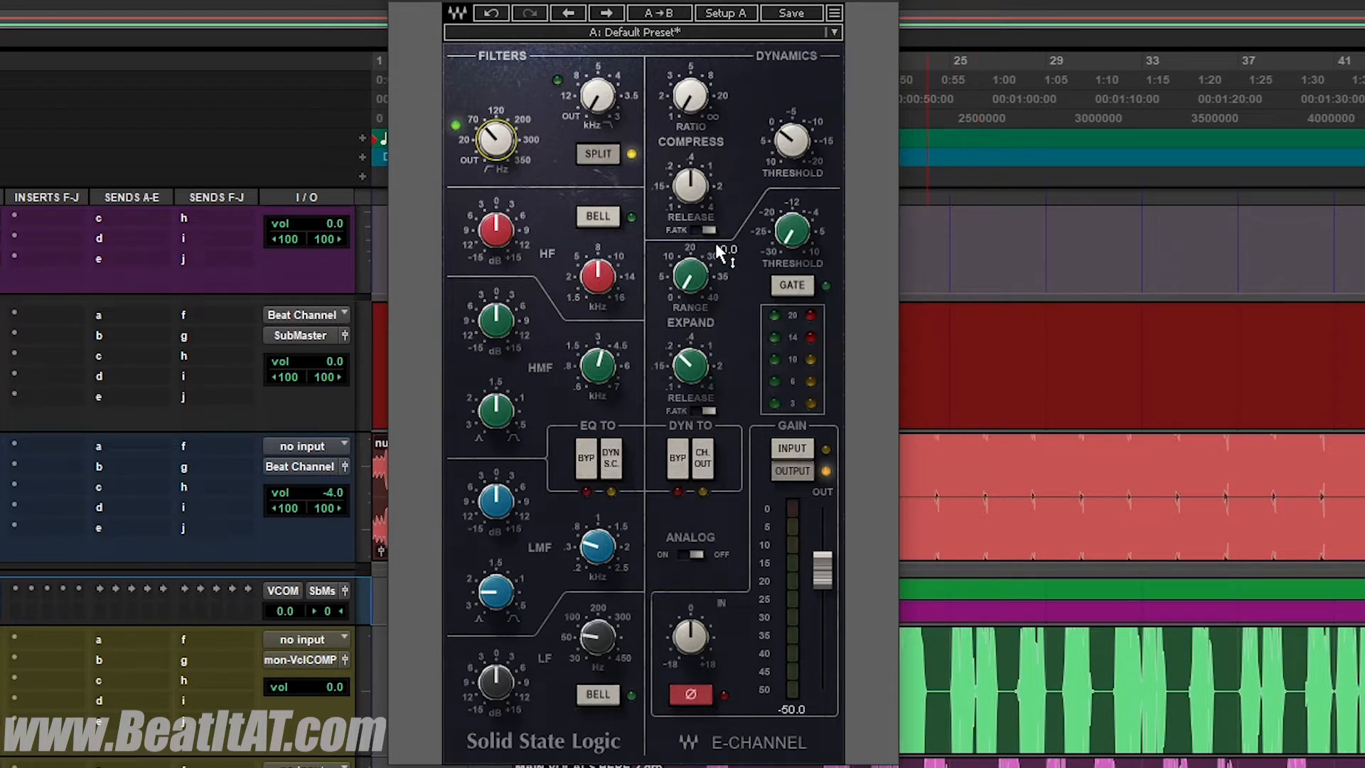
# Step: Raise the SSL E-Channel's high-pass filter frequency to about 139 Hz
pyautogui.click(918, 178)
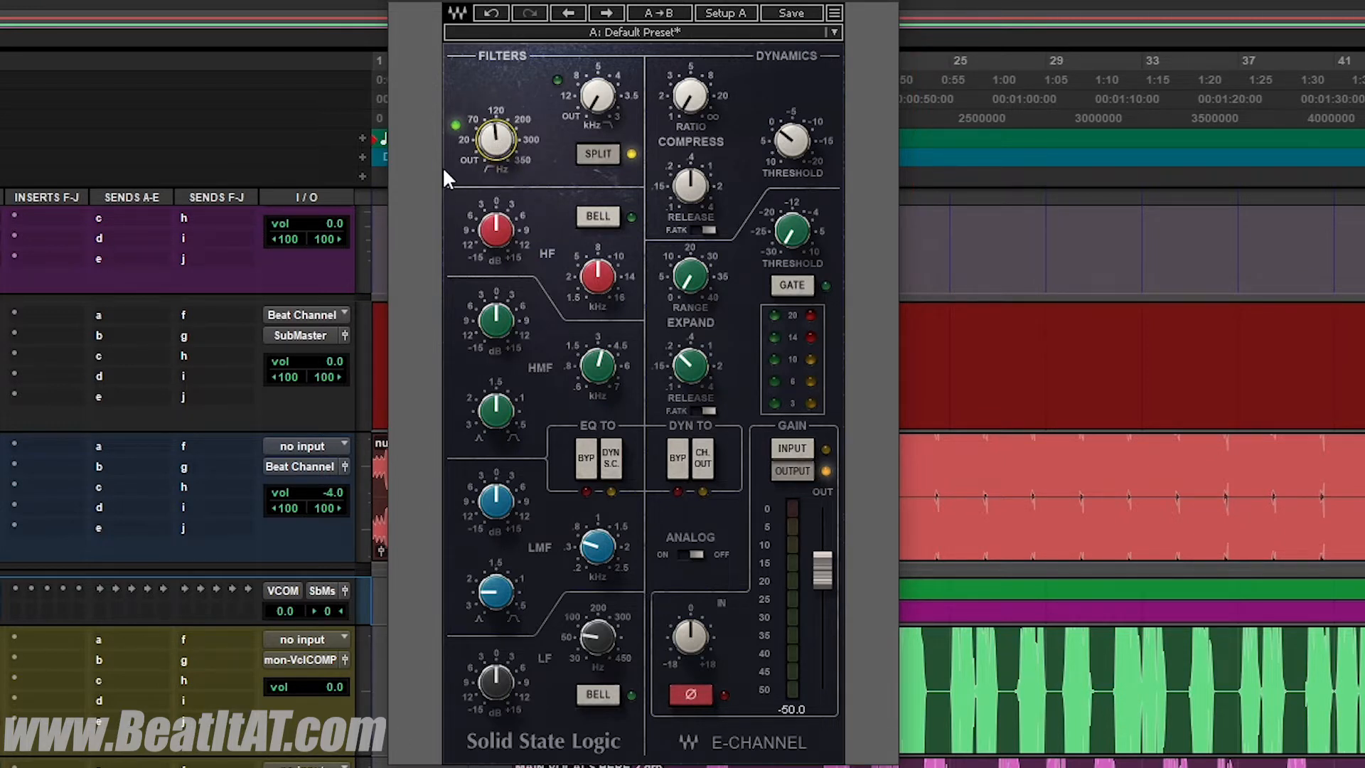
pyautogui.moveTo(495, 161); pyautogui.dragTo(495, 158)
pyautogui.moveTo(497, 146); pyautogui.dragTo(497, 130)
# Step: Cut the E-Channel's LMF band gain to about -2.6 dB
pyautogui.click(606, 549)
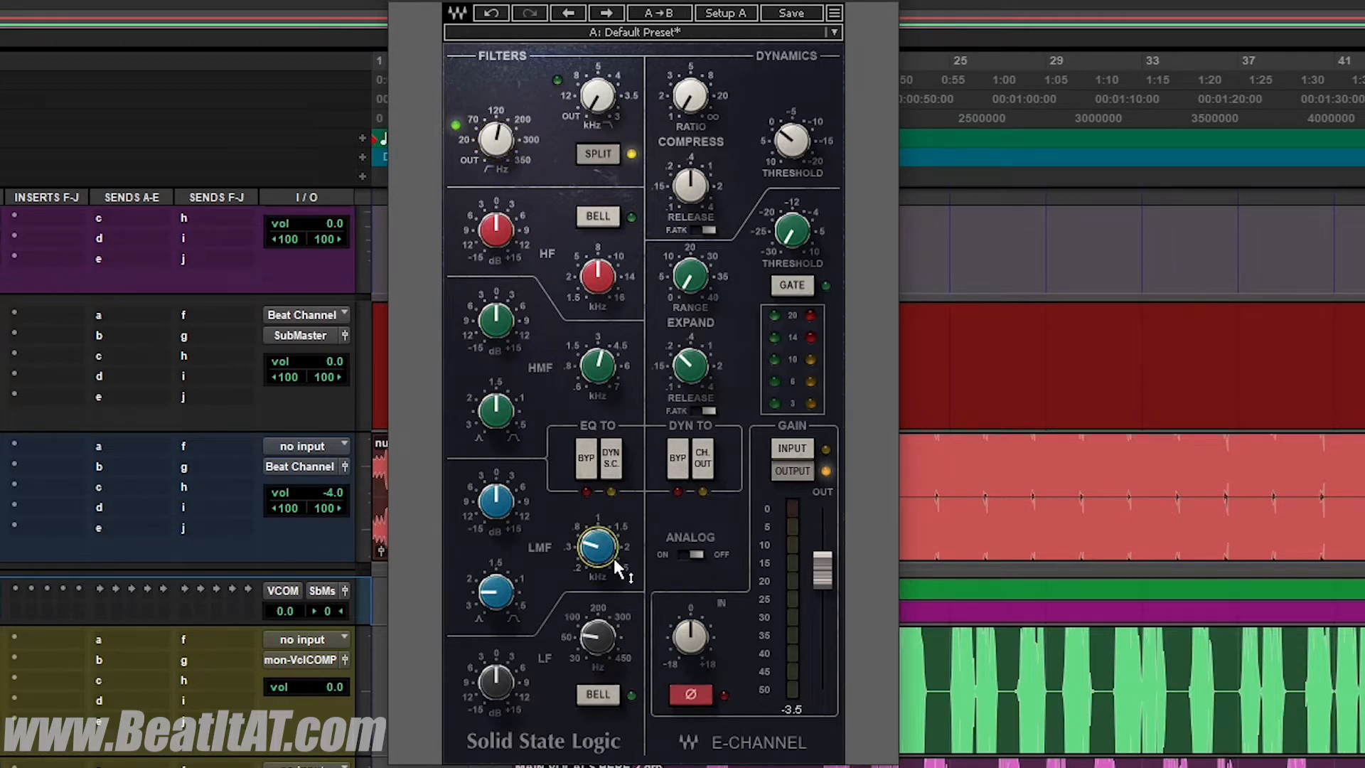
pyautogui.moveTo(613, 557); pyautogui.dragTo(613, 558)
pyautogui.click(593, 541)
pyautogui.moveTo(501, 492); pyautogui.dragTo(501, 496)
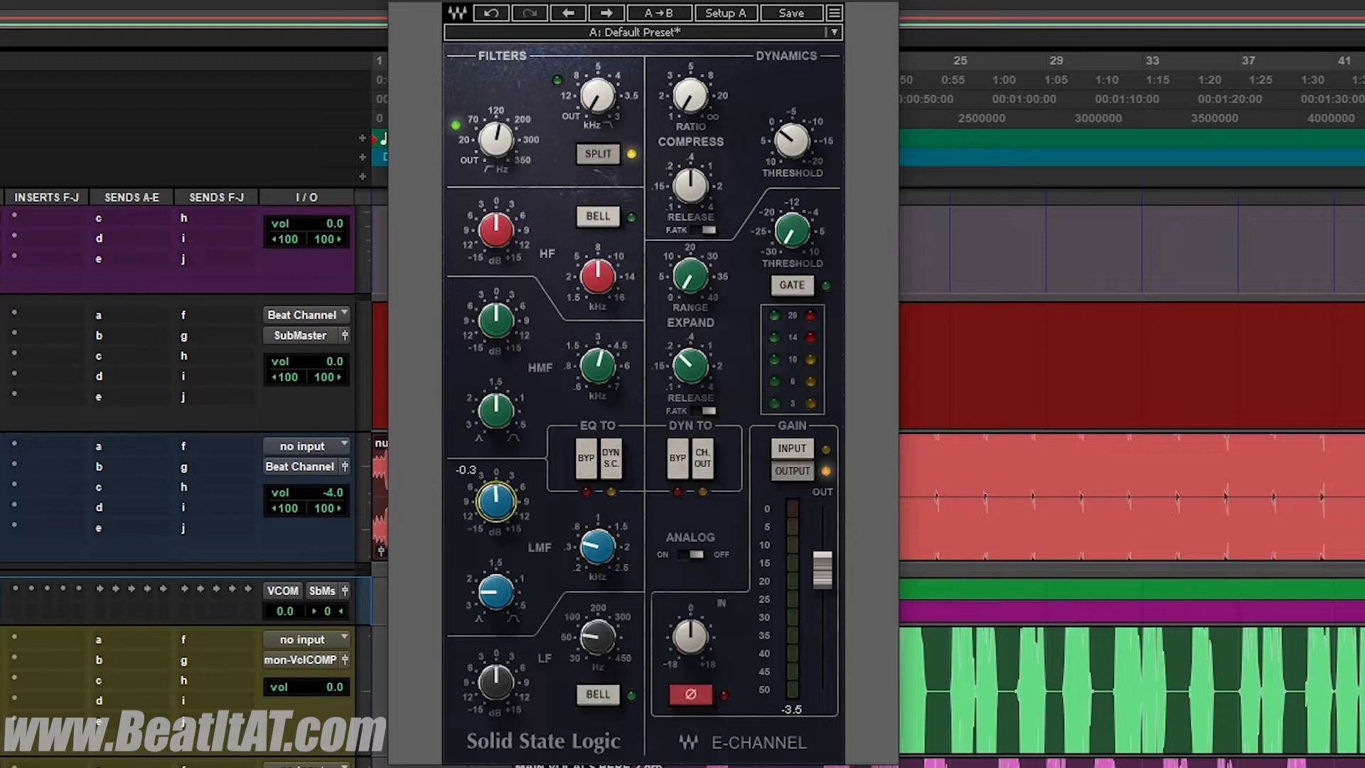
pyautogui.click(503, 607)
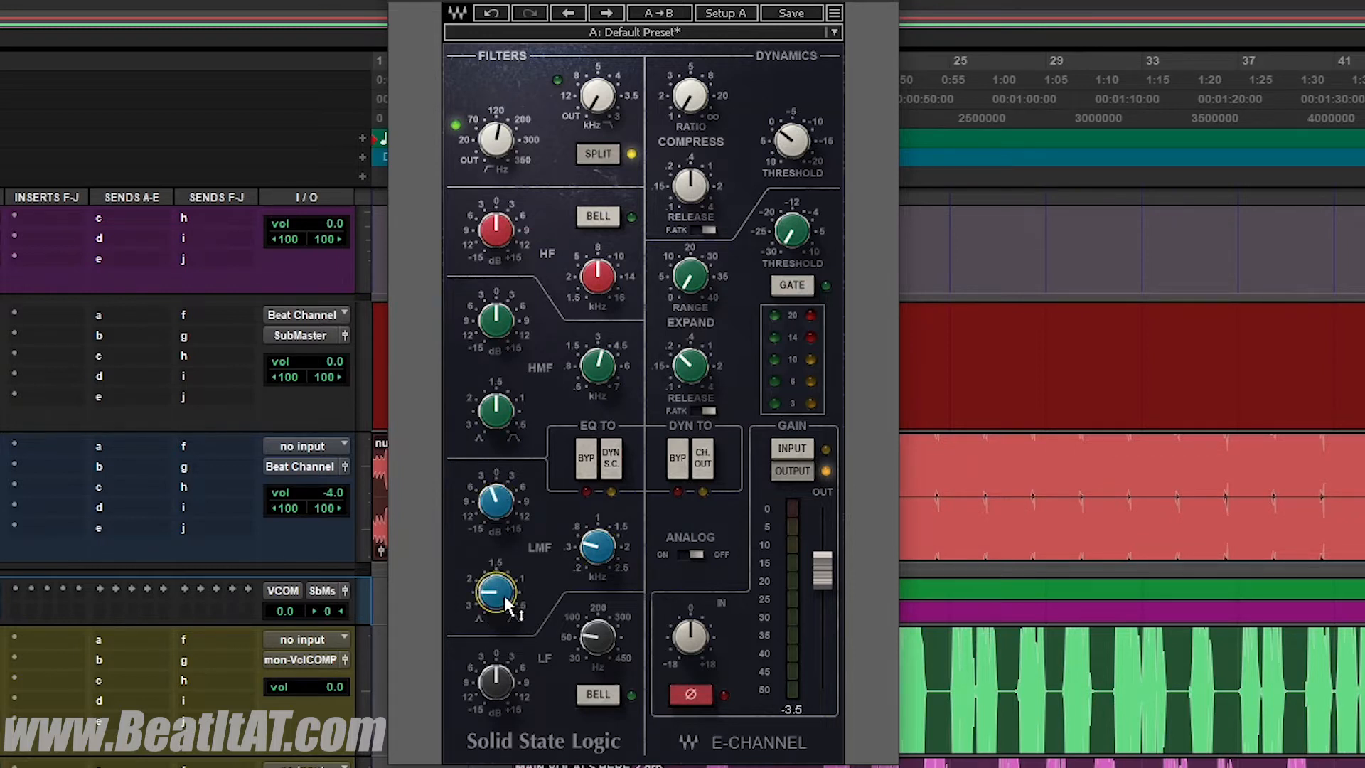
pyautogui.click(505, 597)
pyautogui.click(500, 506)
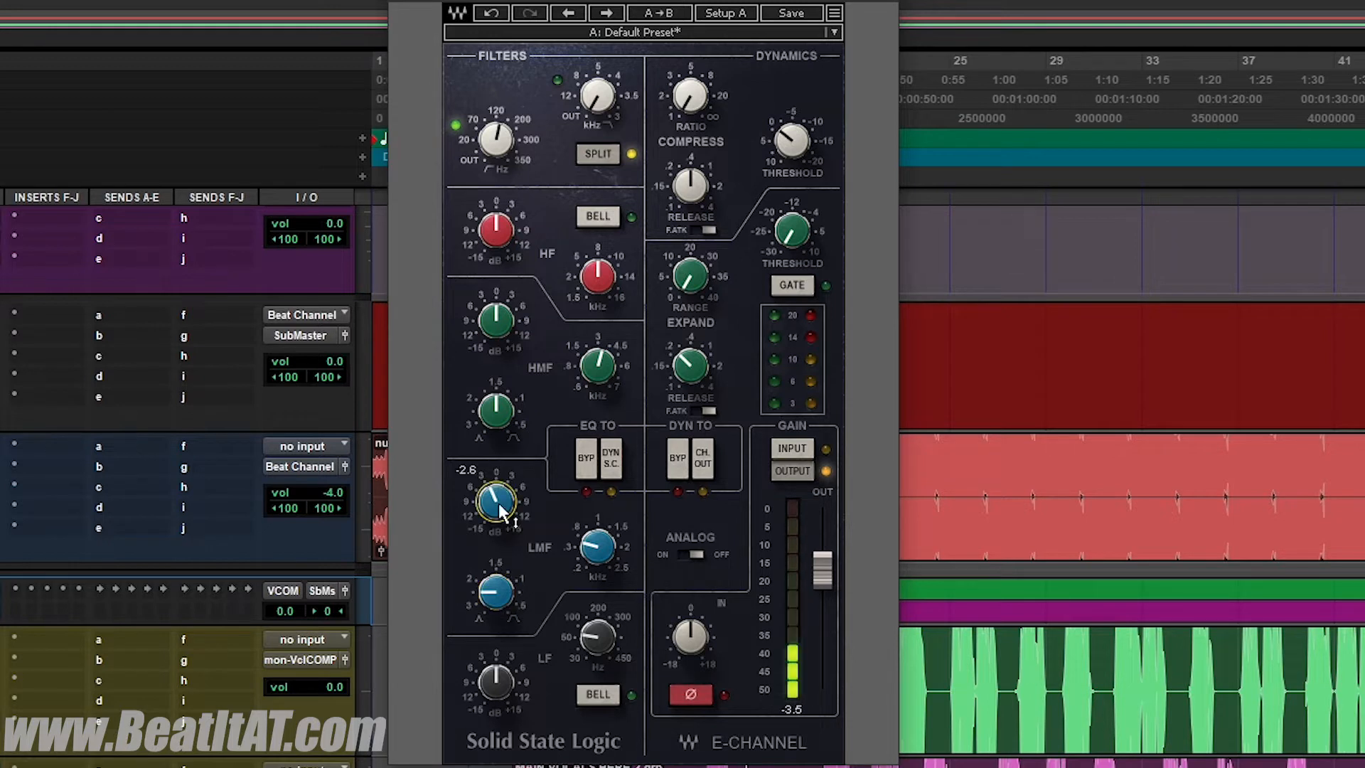
# Step: Set the LMF band's frequency to about 0.43 kHz, its gain to about -2.5 dB, and adjust its bandwidth slightly
pyautogui.click(600, 548)
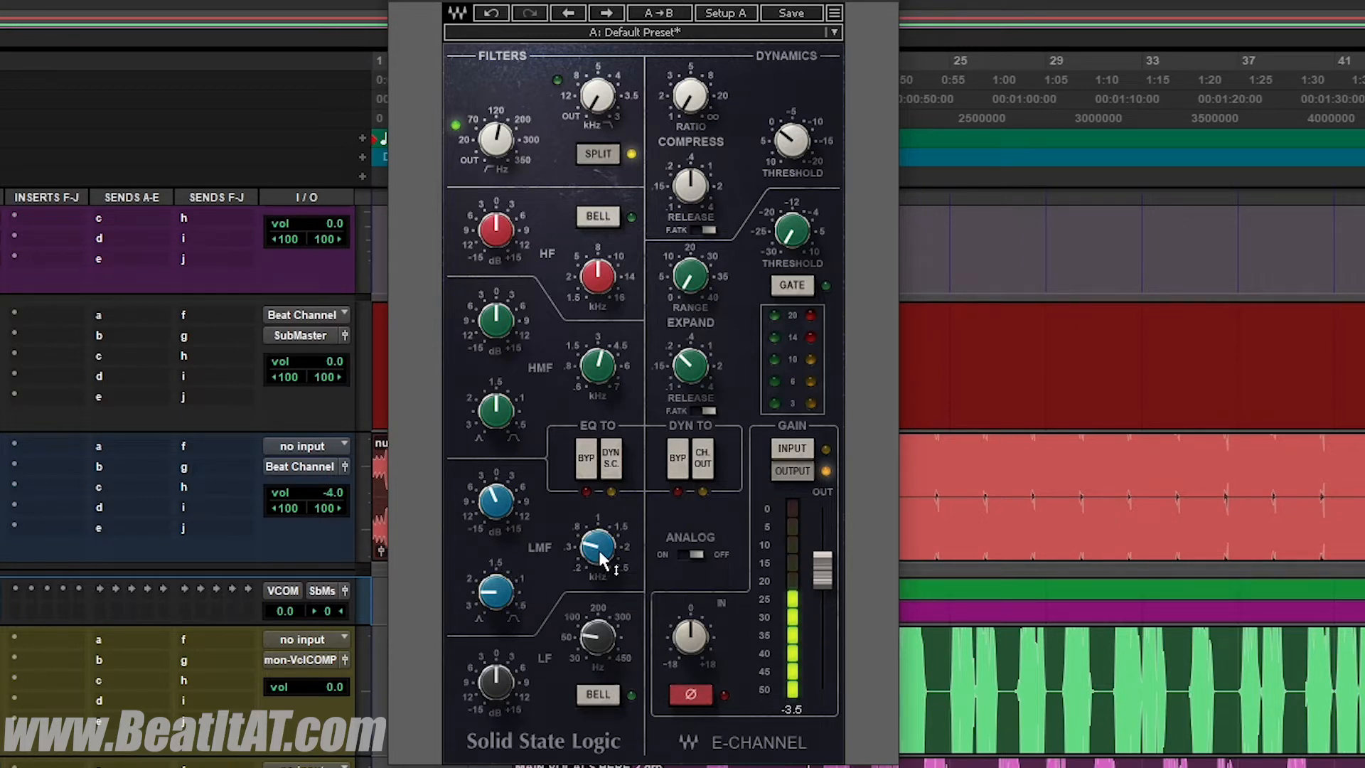
pyautogui.moveTo(596, 547); pyautogui.dragTo(596, 556)
pyautogui.click(495, 501)
pyautogui.moveTo(496, 592); pyautogui.dragTo(495, 583)
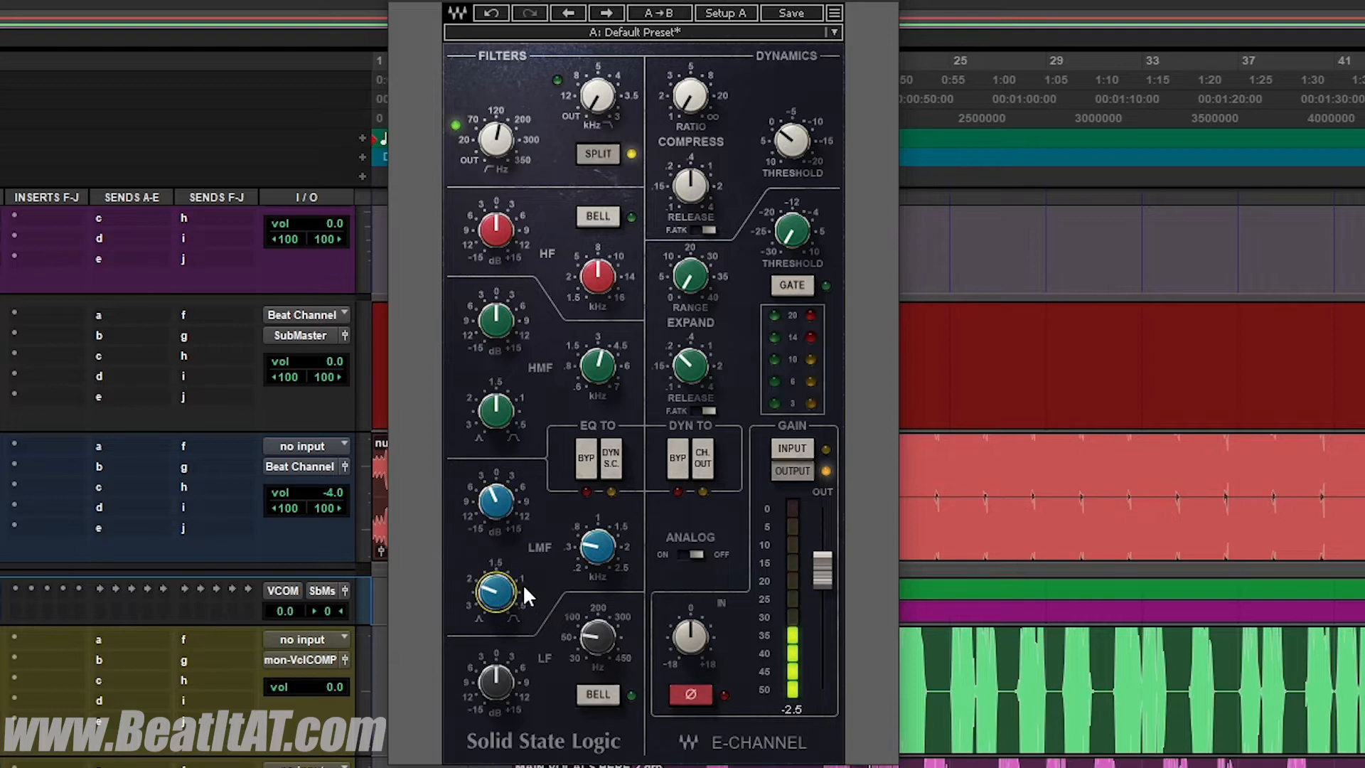
# Step: Switch the LF band to bell shape, set its frequency to about 193 Hz and its gain to about -0.7 dB
pyautogui.click(601, 691)
pyautogui.moveTo(598, 636); pyautogui.dragTo(598, 625)
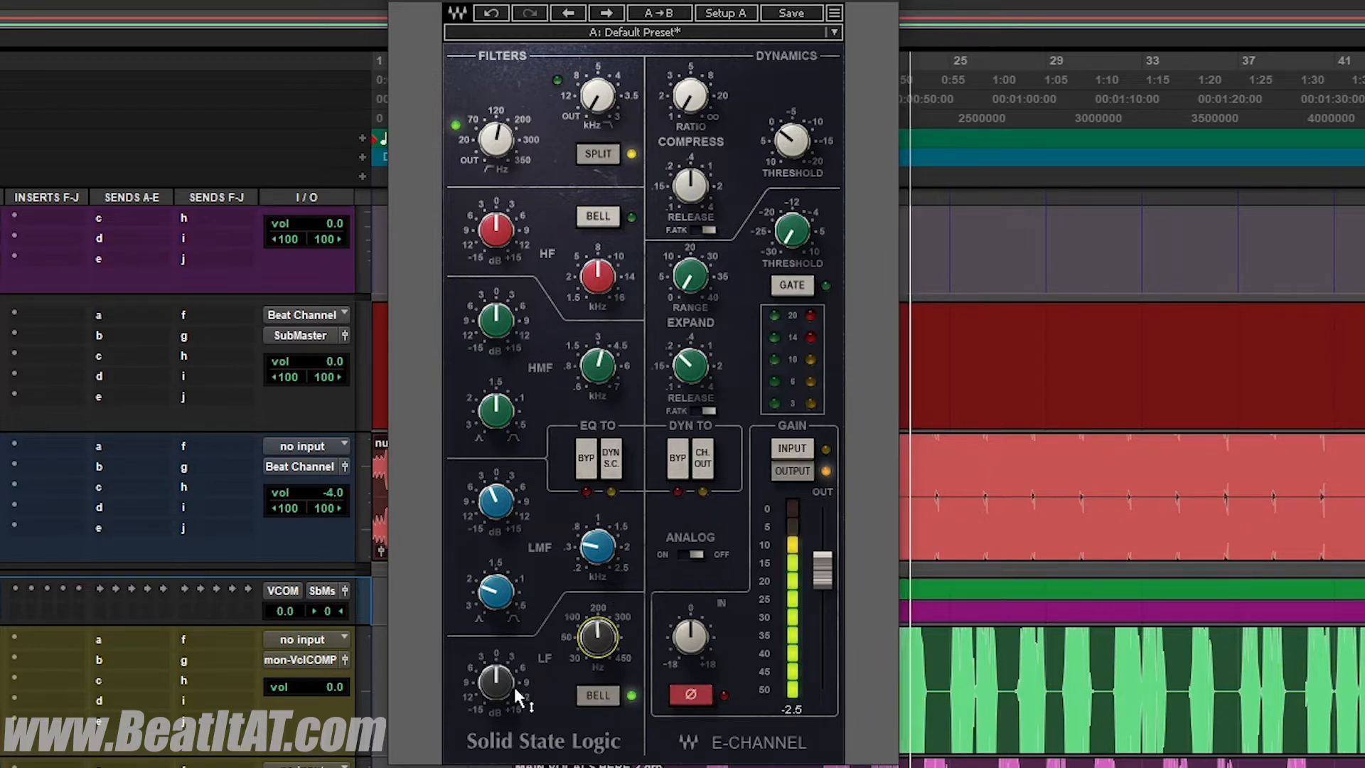
pyautogui.moveTo(495, 681); pyautogui.dragTo(495, 685)
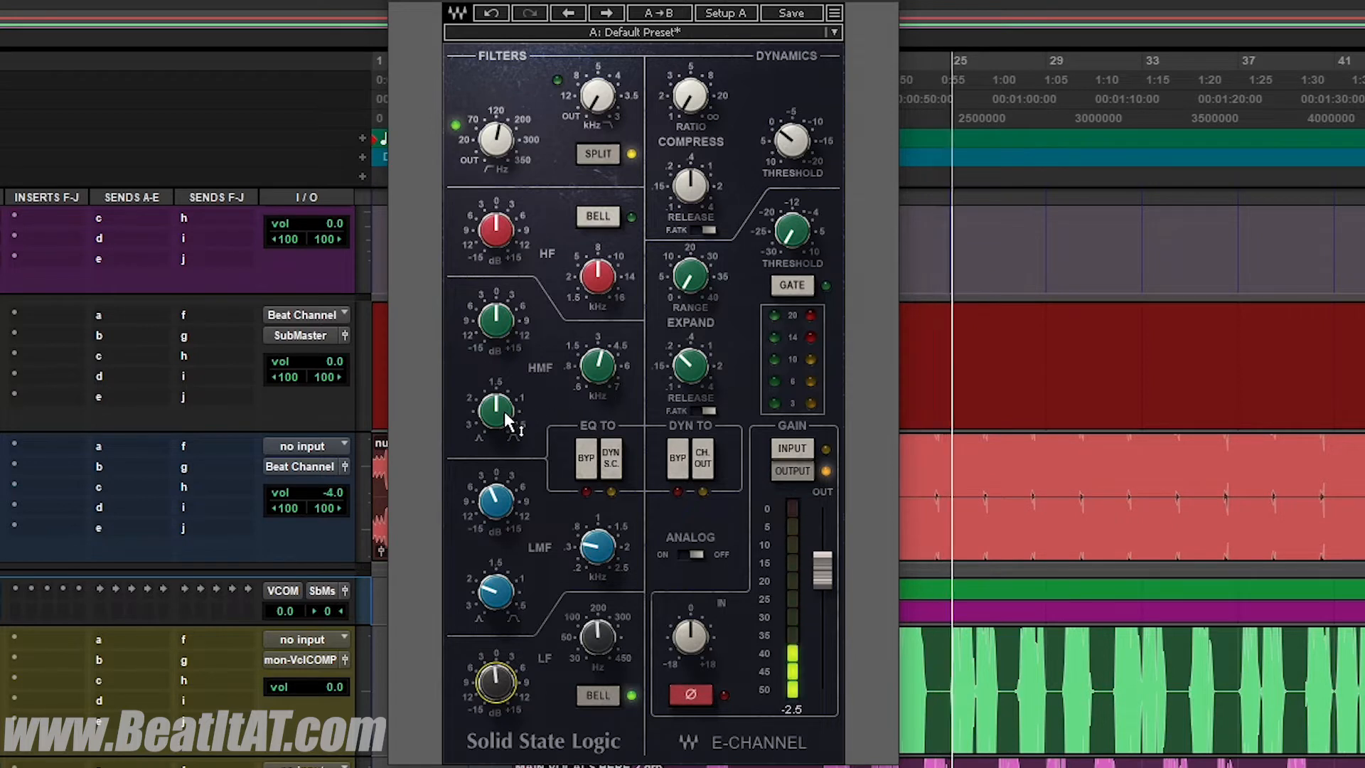
# Step: Boost the HMF band at about 2.49 kHz with a Q of 0.88, and set the HF gain to 0.5 dB
pyautogui.moveTo(497, 410); pyautogui.dragTo(498, 398)
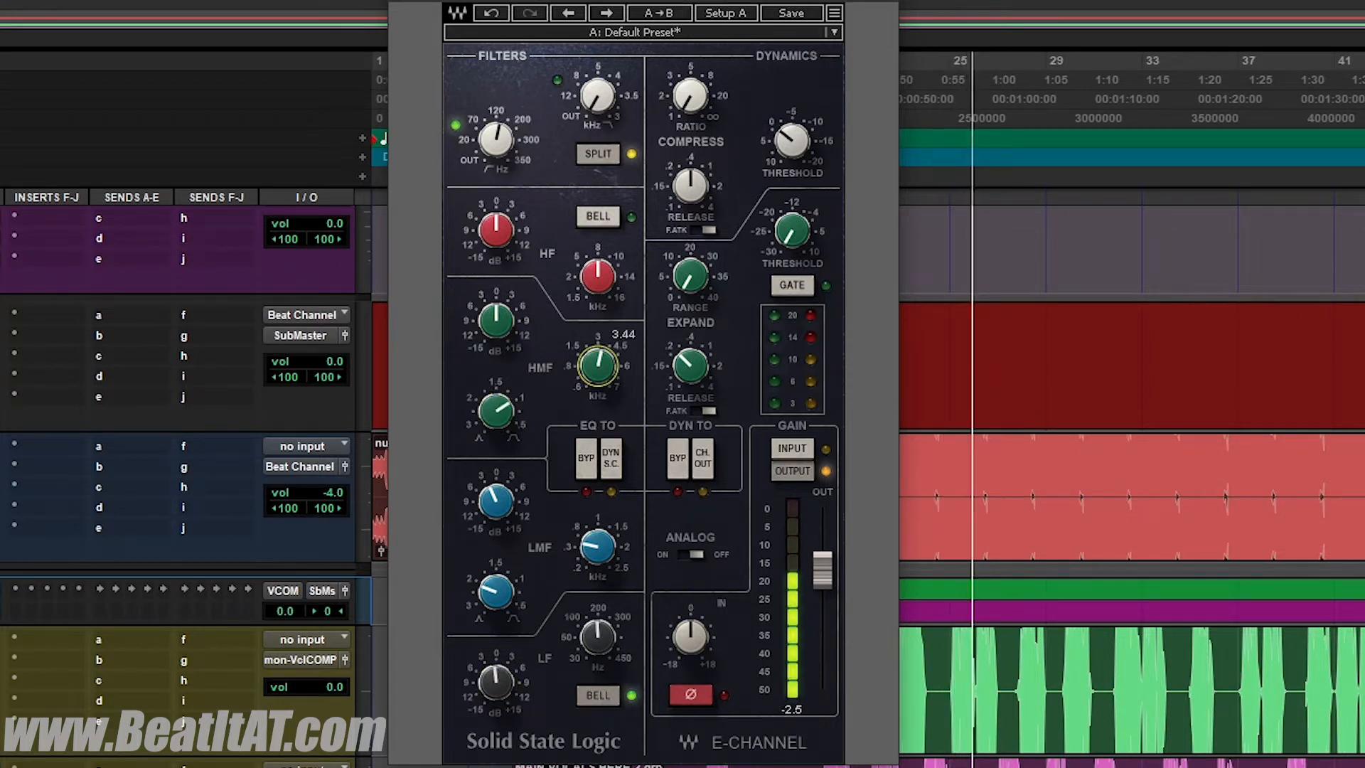
pyautogui.moveTo(505, 317); pyautogui.dragTo(504, 304)
pyautogui.moveTo(597, 364); pyautogui.dragTo(598, 356)
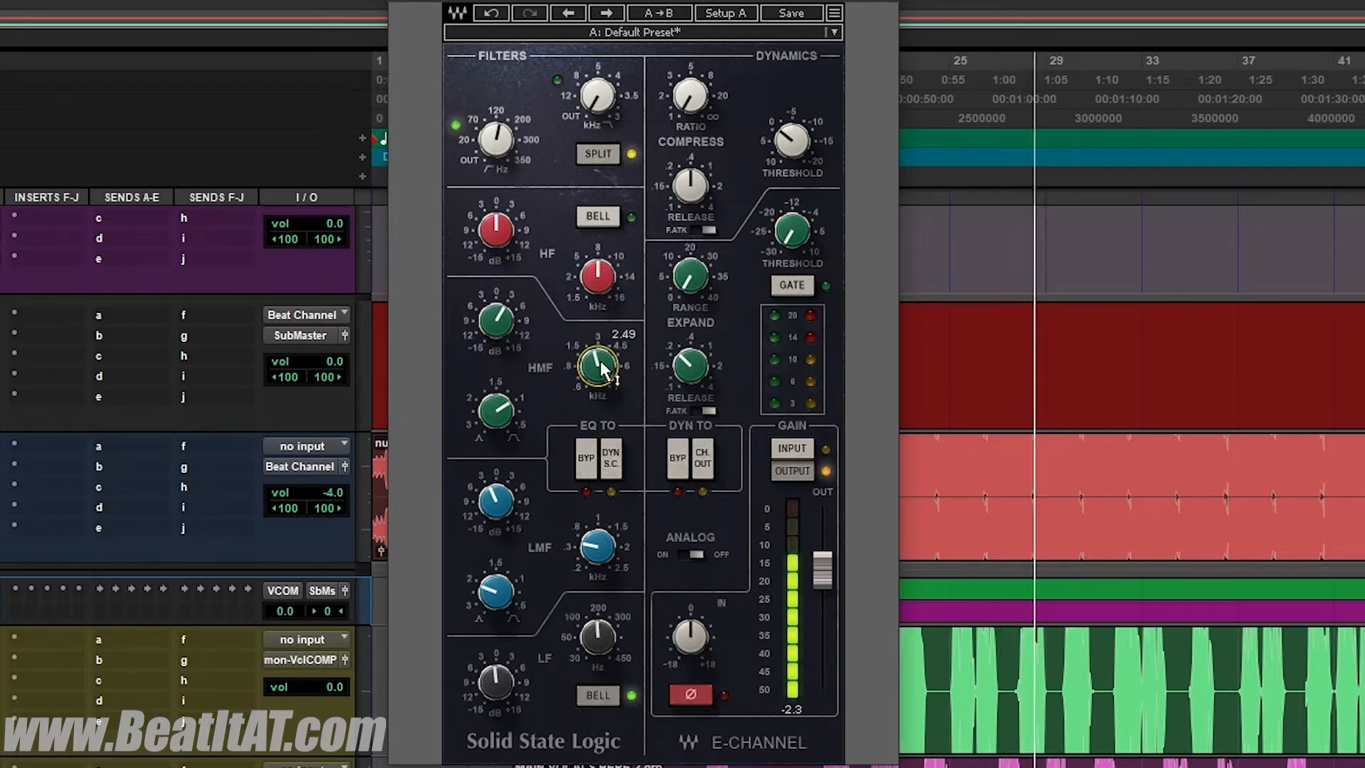
pyautogui.click(500, 322)
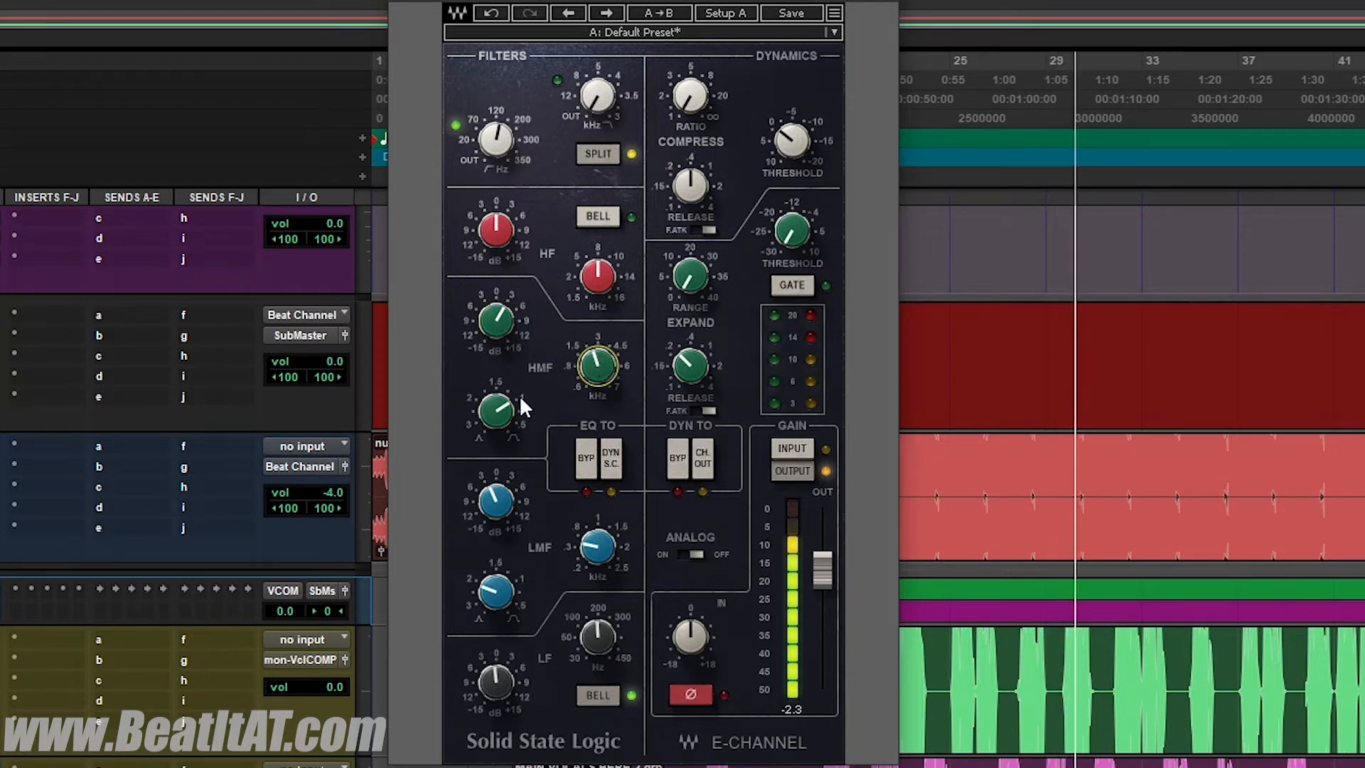
pyautogui.moveTo(501, 407); pyautogui.dragTo(501, 418)
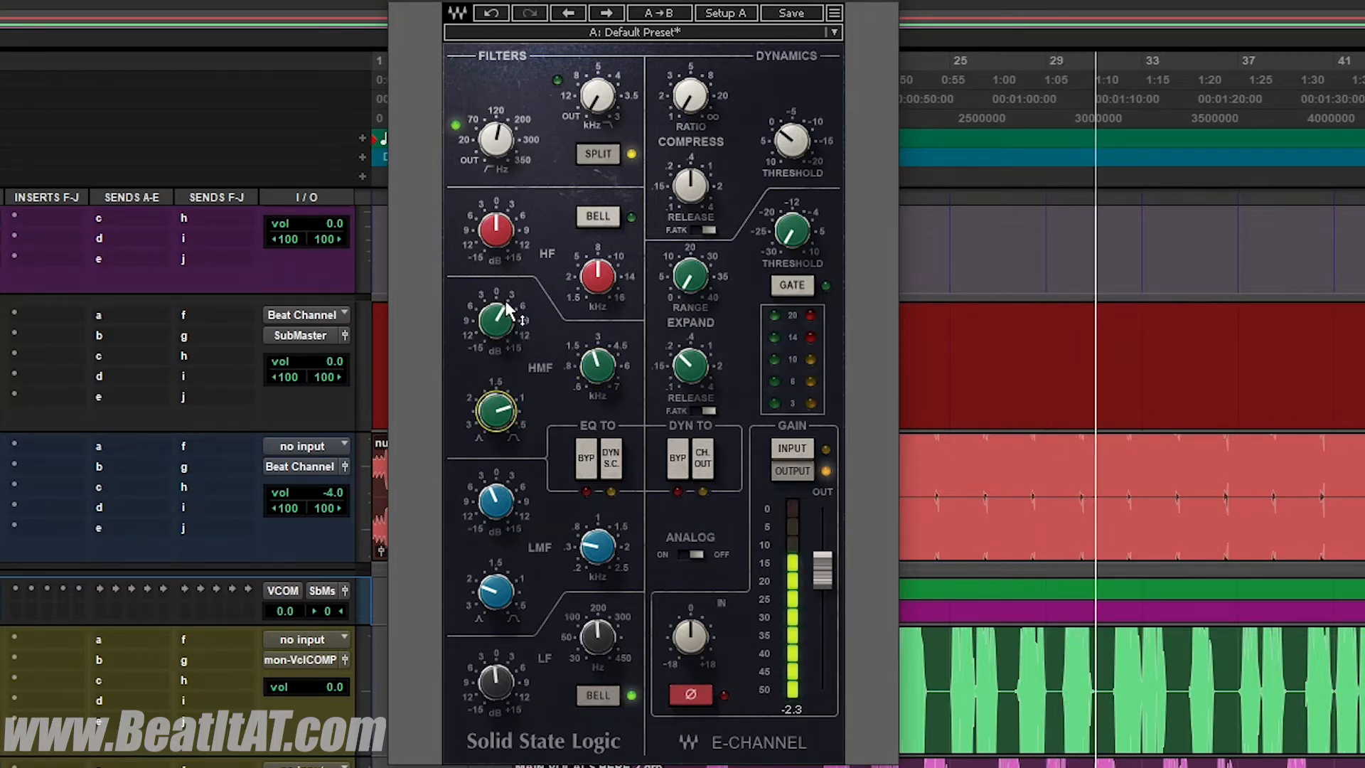
pyautogui.click(496, 229)
pyautogui.click(596, 274)
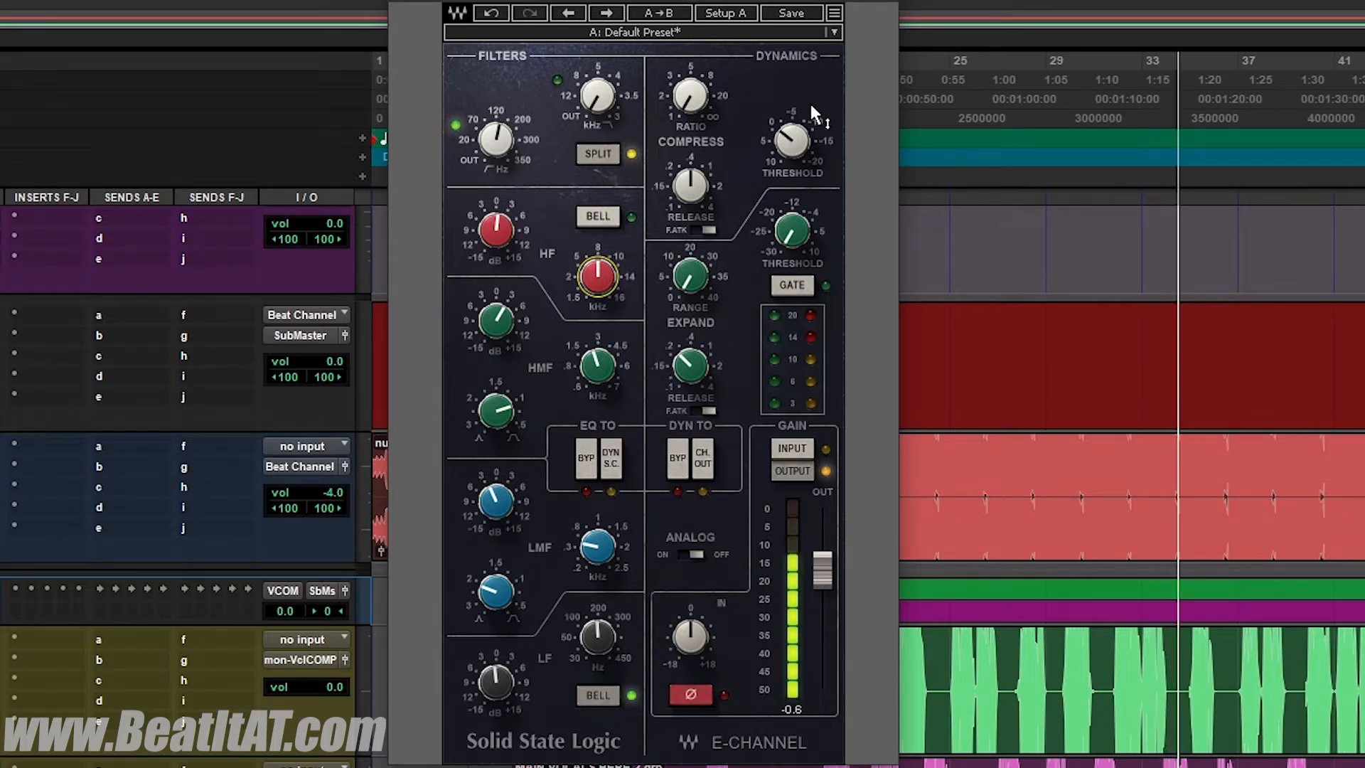
# Step: Set the E-Channel compressor's threshold to -12.8, its release to the minimum and its ratio to about 11.7
pyautogui.click(791, 141)
pyautogui.moveTo(790, 141); pyautogui.dragTo(790, 113)
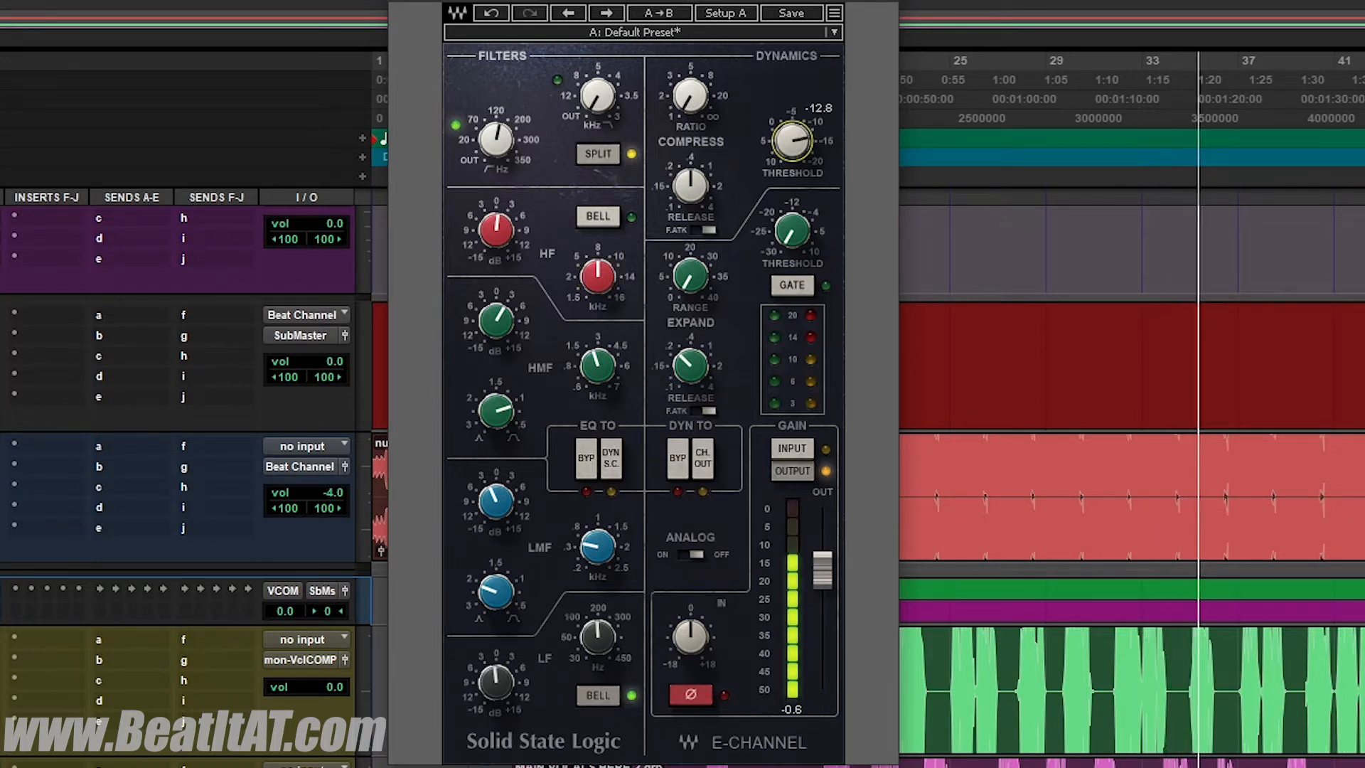
pyautogui.click(698, 183)
pyautogui.moveTo(690, 96); pyautogui.dragTo(690, 72)
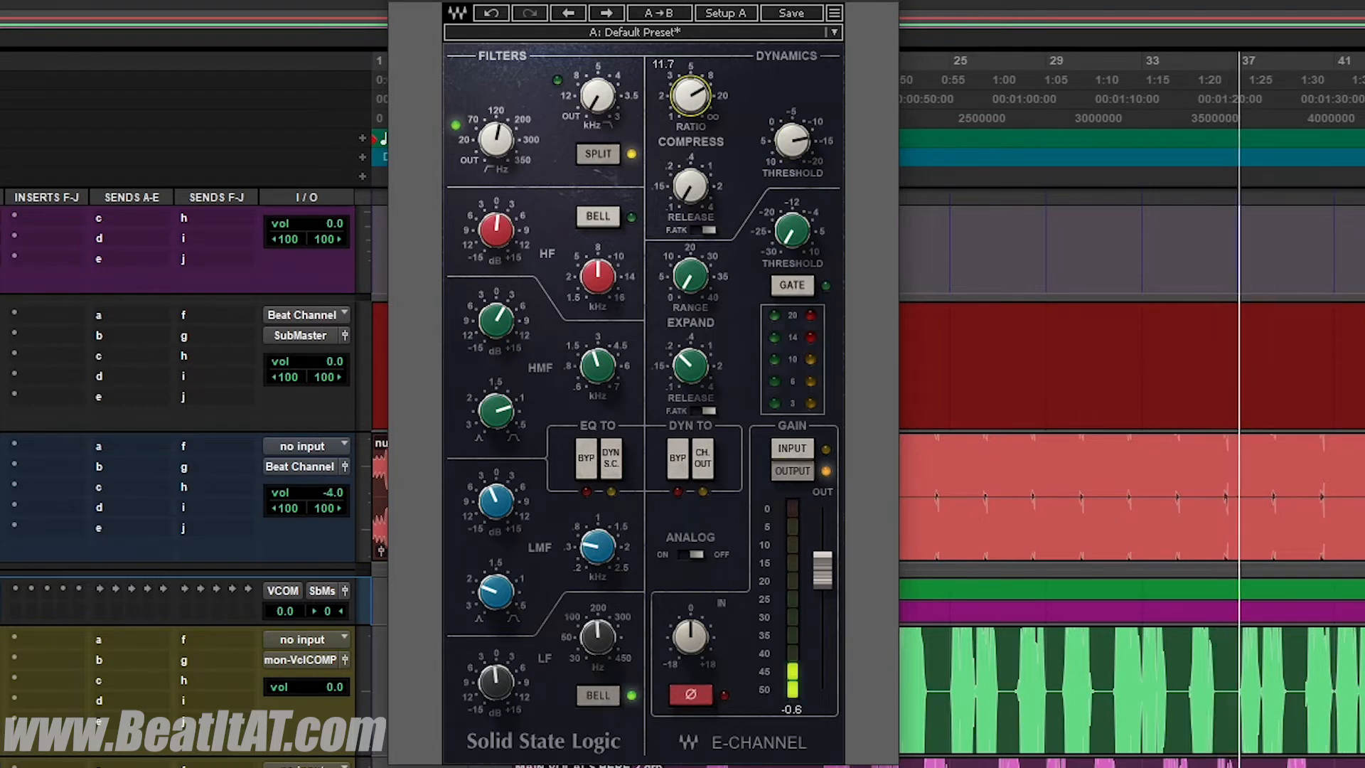
# Step: Reduce the compressor's ratio to about 2, set its threshold to -11.5 and stop playback
pyautogui.moveTo(794, 163); pyautogui.dragTo(794, 169)
pyautogui.moveTo(693, 105); pyautogui.dragTo(694, 141)
pyautogui.click(793, 140)
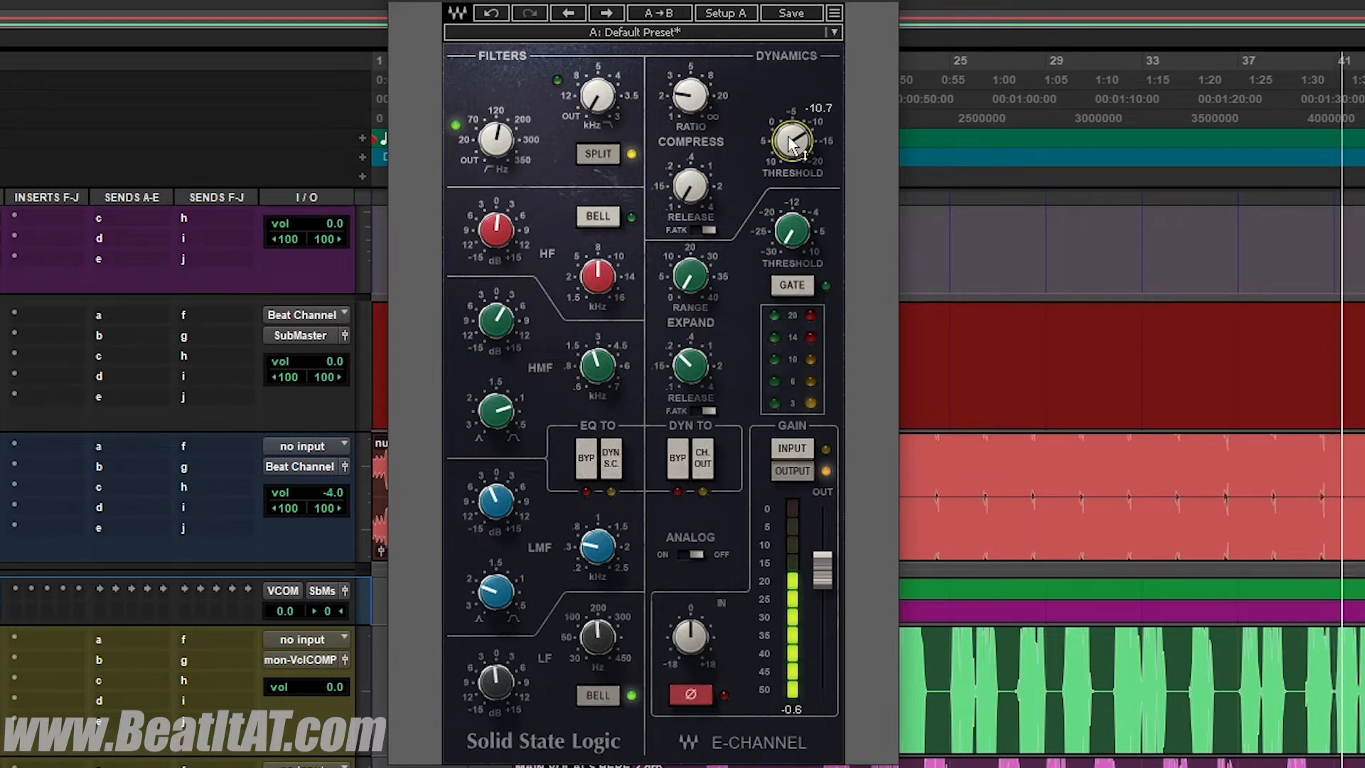
pyautogui.moveTo(793, 140); pyautogui.dragTo(793, 142)
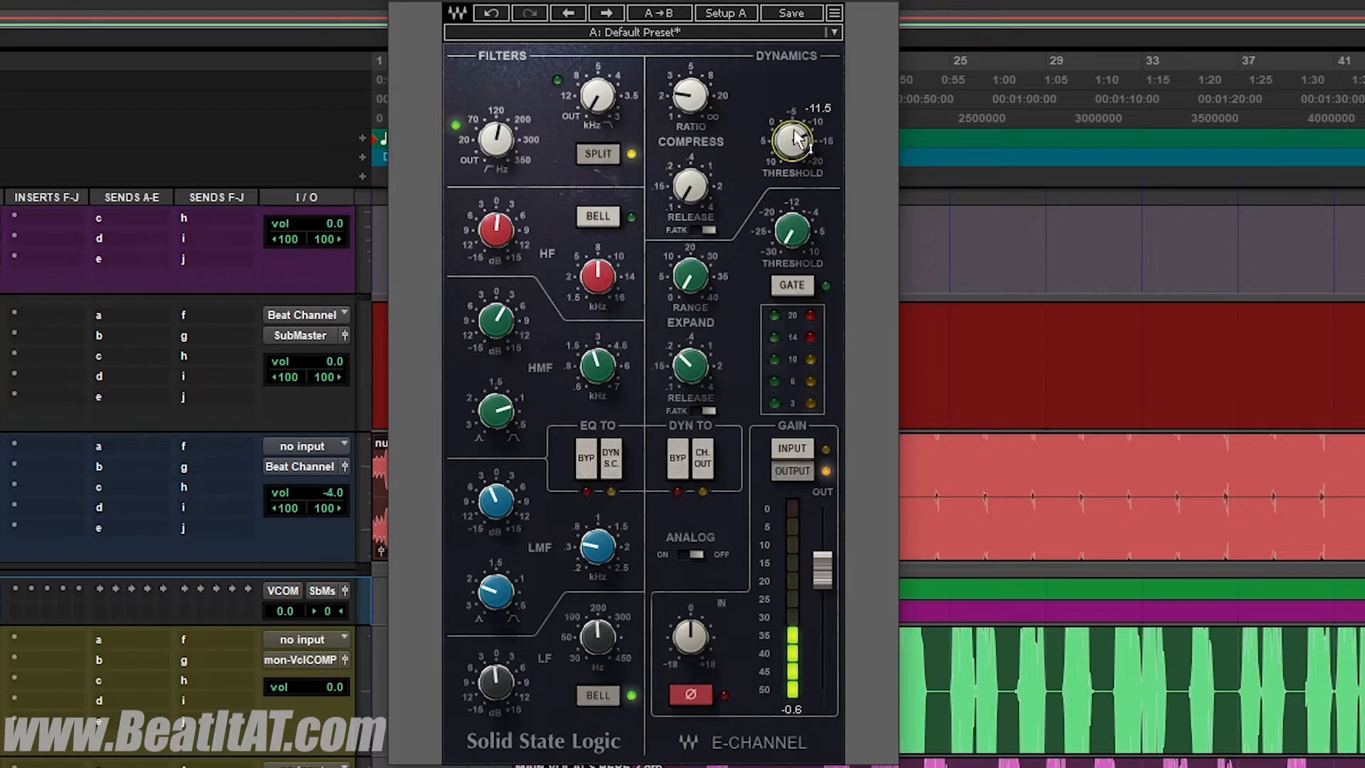
pyautogui.press('space')
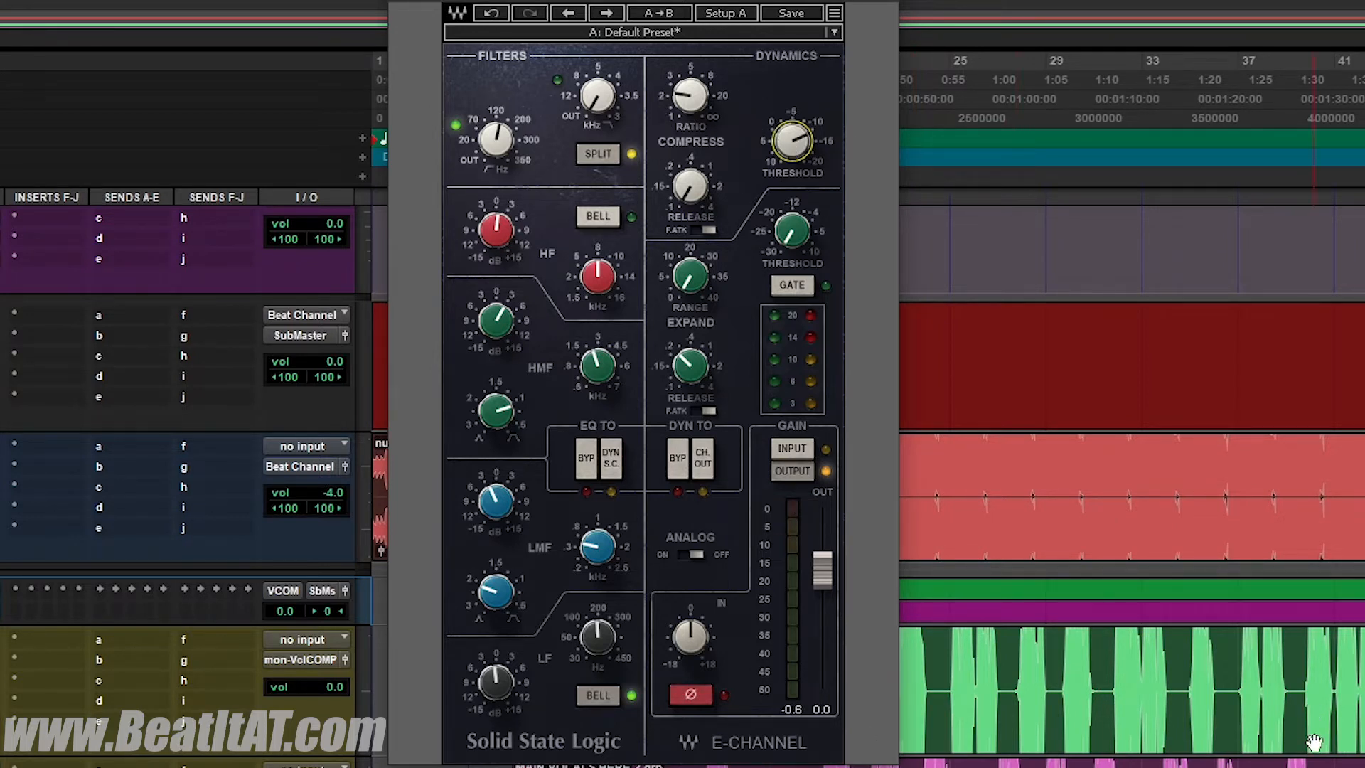
# Step: Go through the E-Channel's high-pass filter and HF, HMF, LMF and LF band controls, checking each knob's value
pyautogui.click(954, 304)
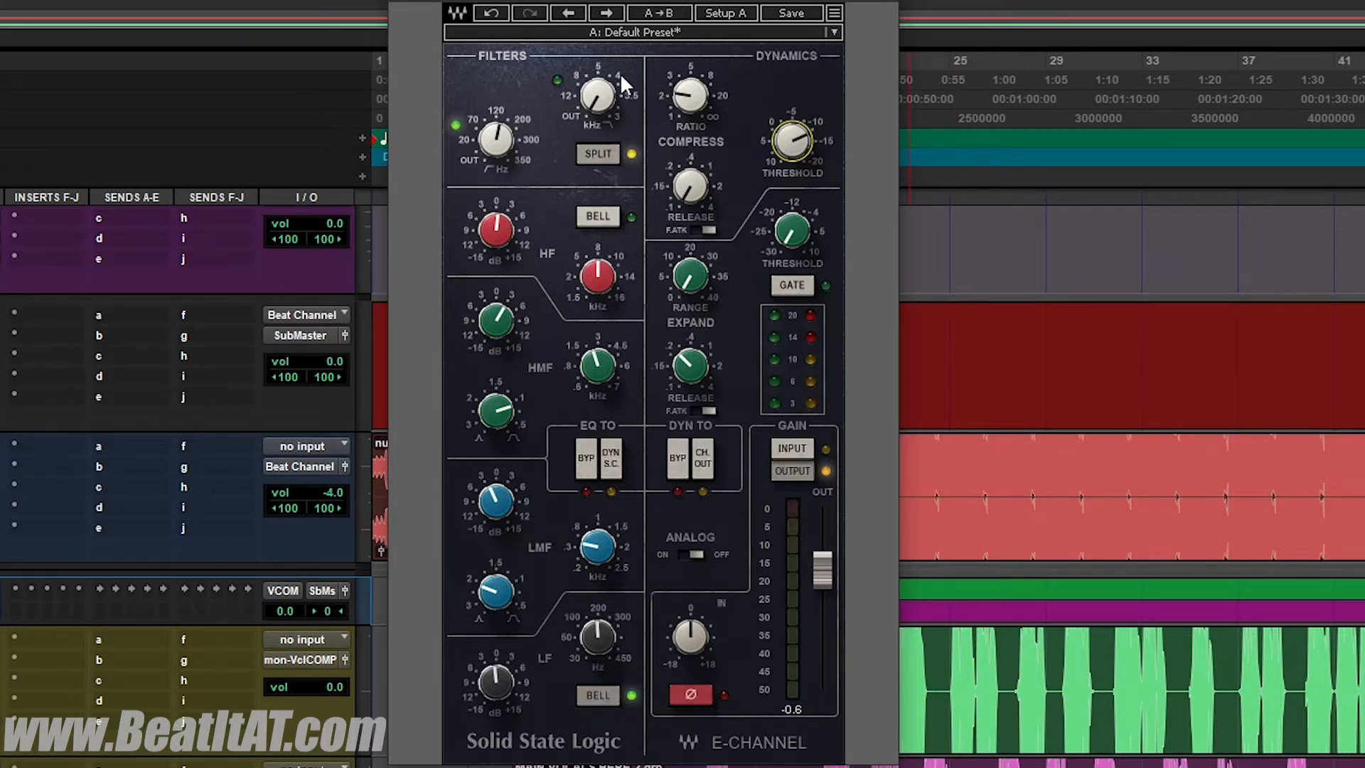
pyautogui.click(516, 139)
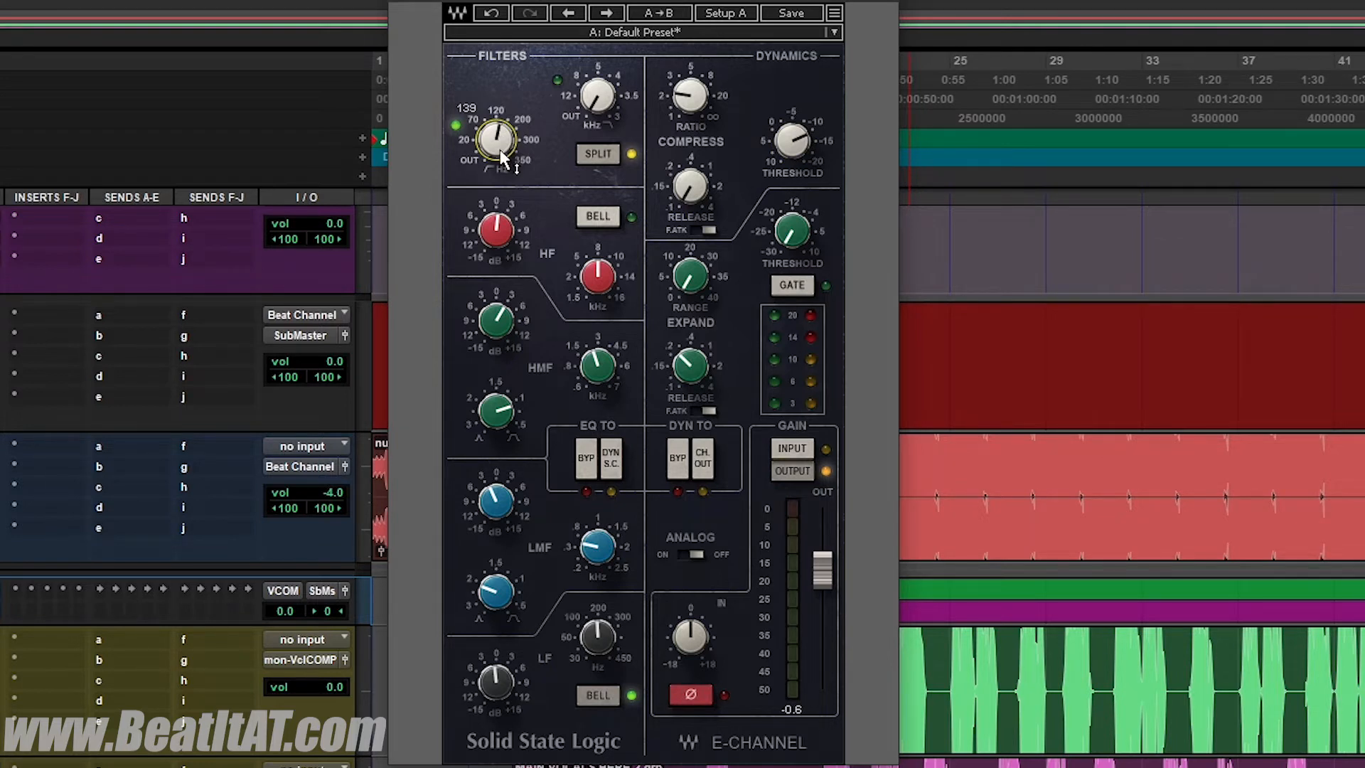
pyautogui.click(497, 229)
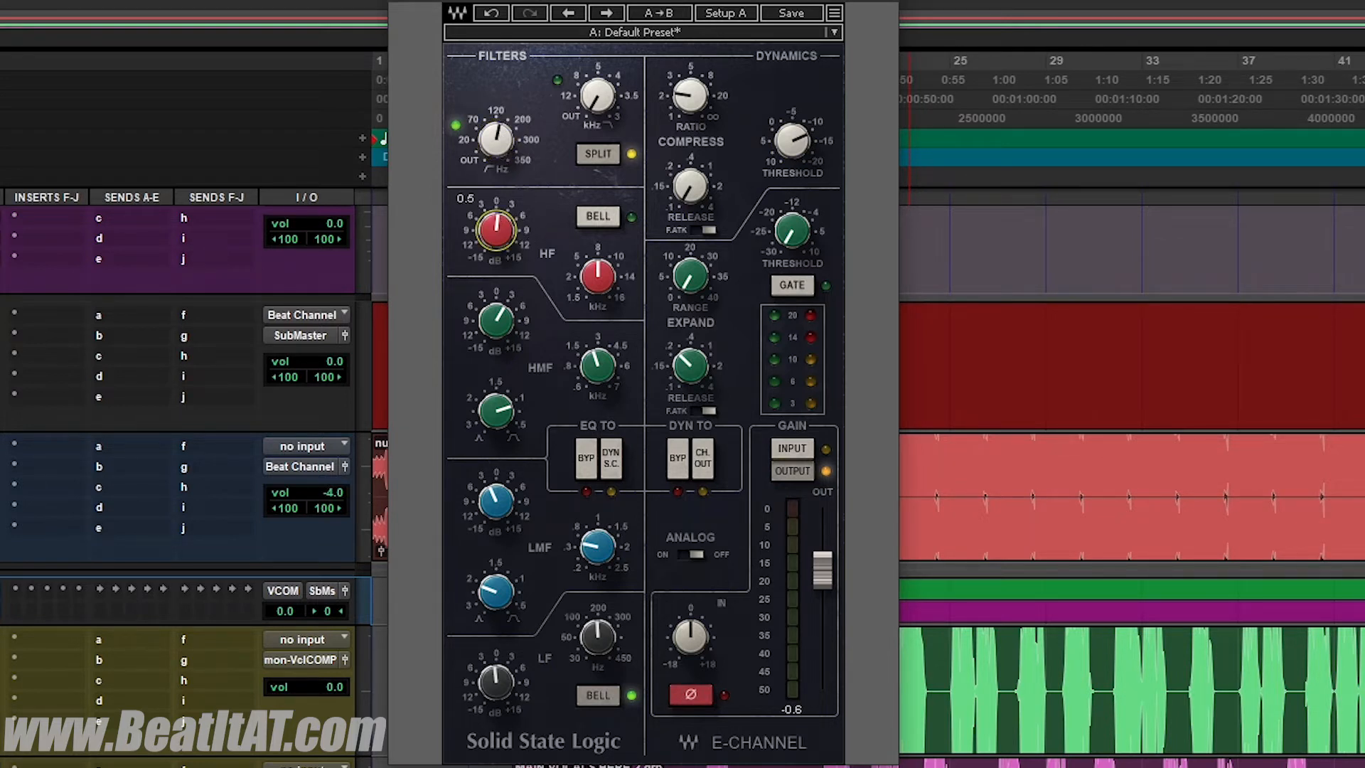
pyautogui.click(597, 278)
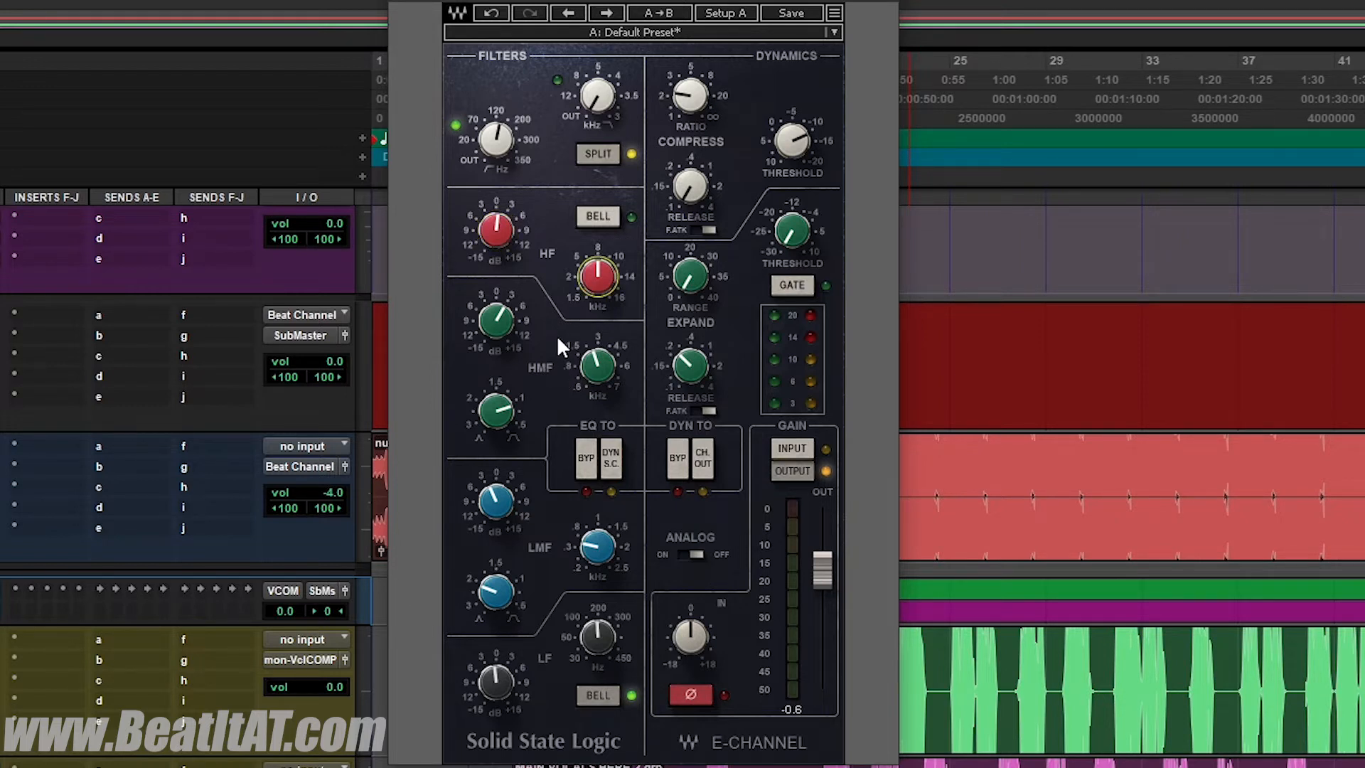
pyautogui.click(498, 329)
pyautogui.click(597, 364)
pyautogui.click(495, 411)
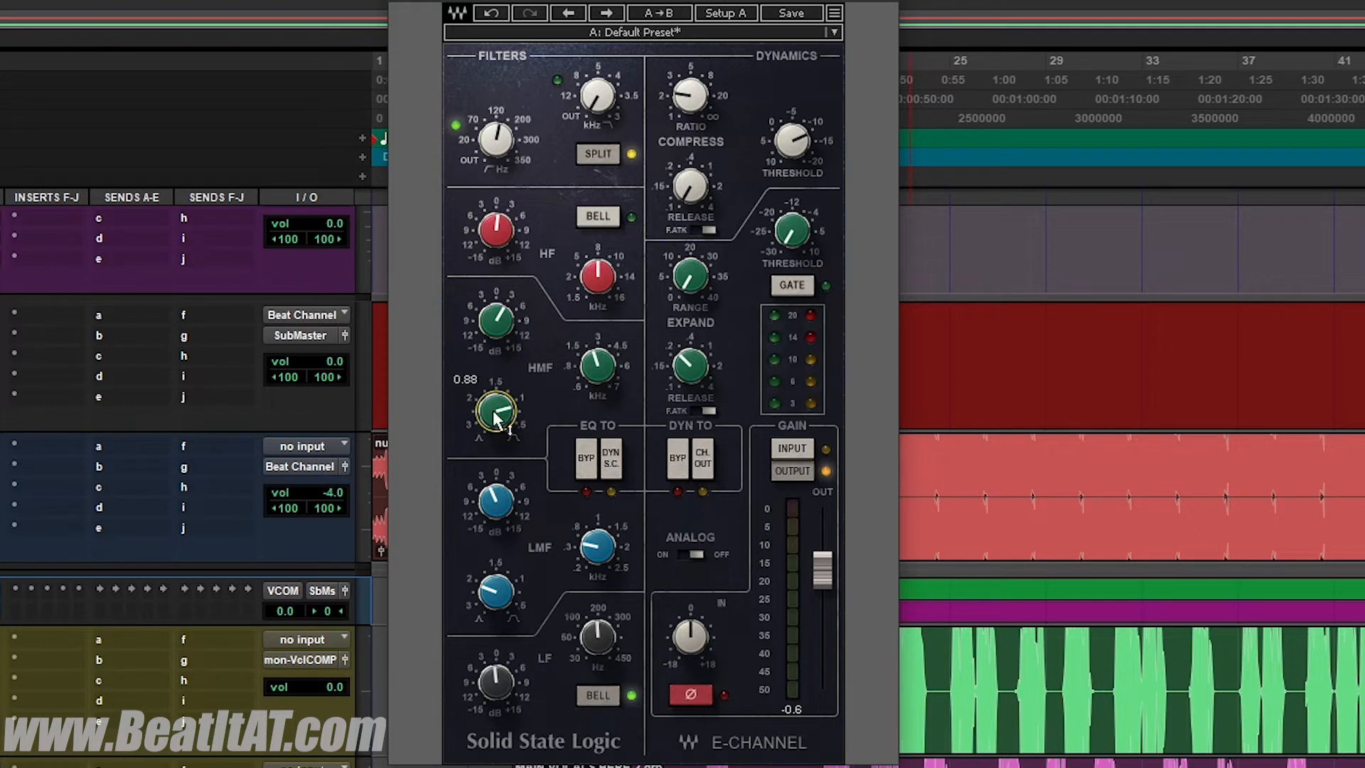
pyautogui.click(495, 501)
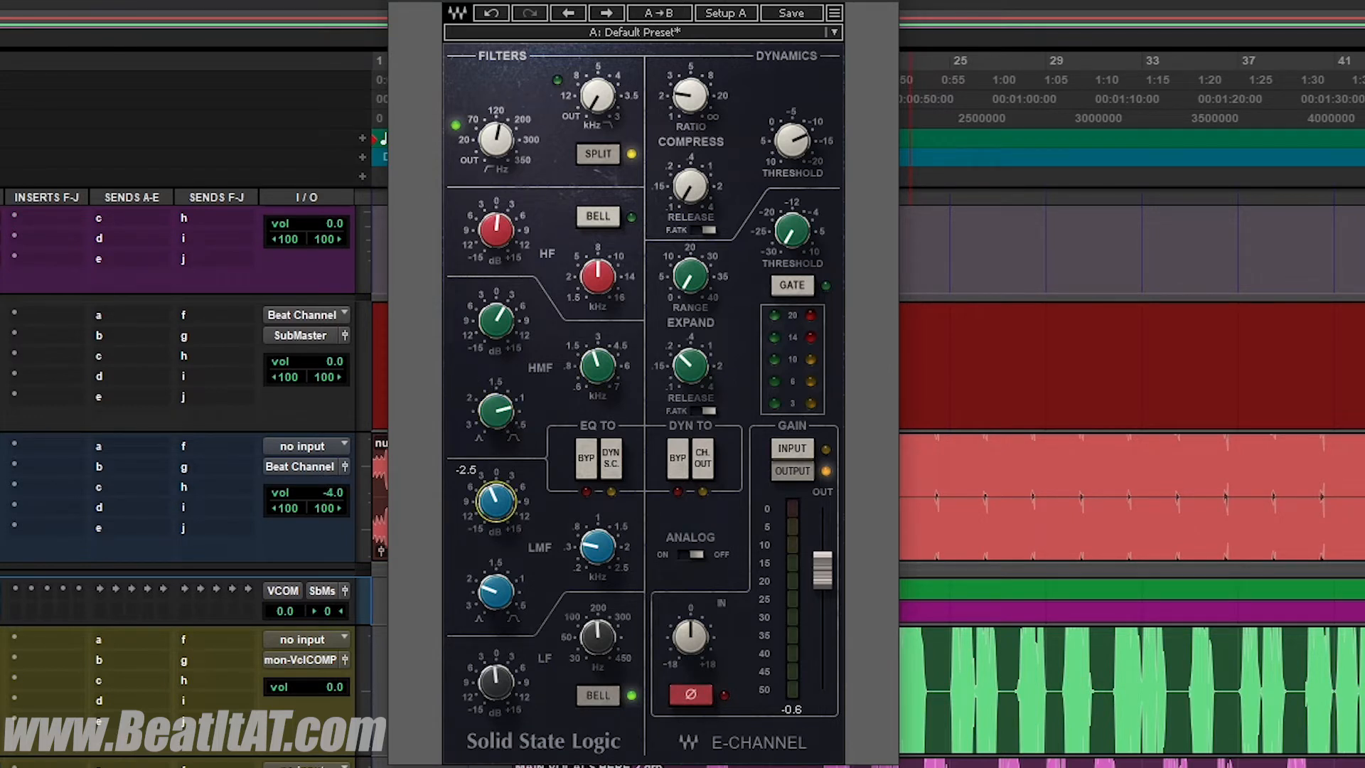
pyautogui.click(598, 546)
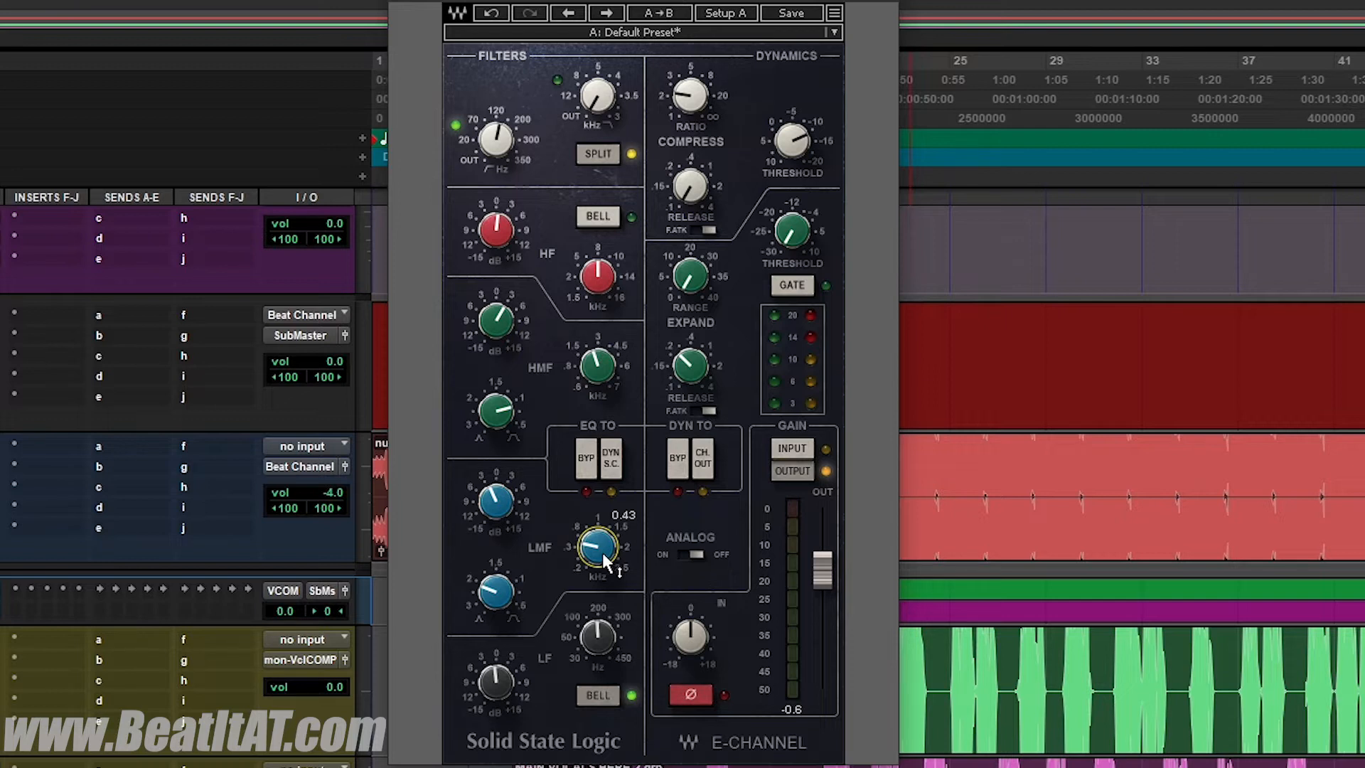
pyautogui.click(518, 584)
pyautogui.click(594, 642)
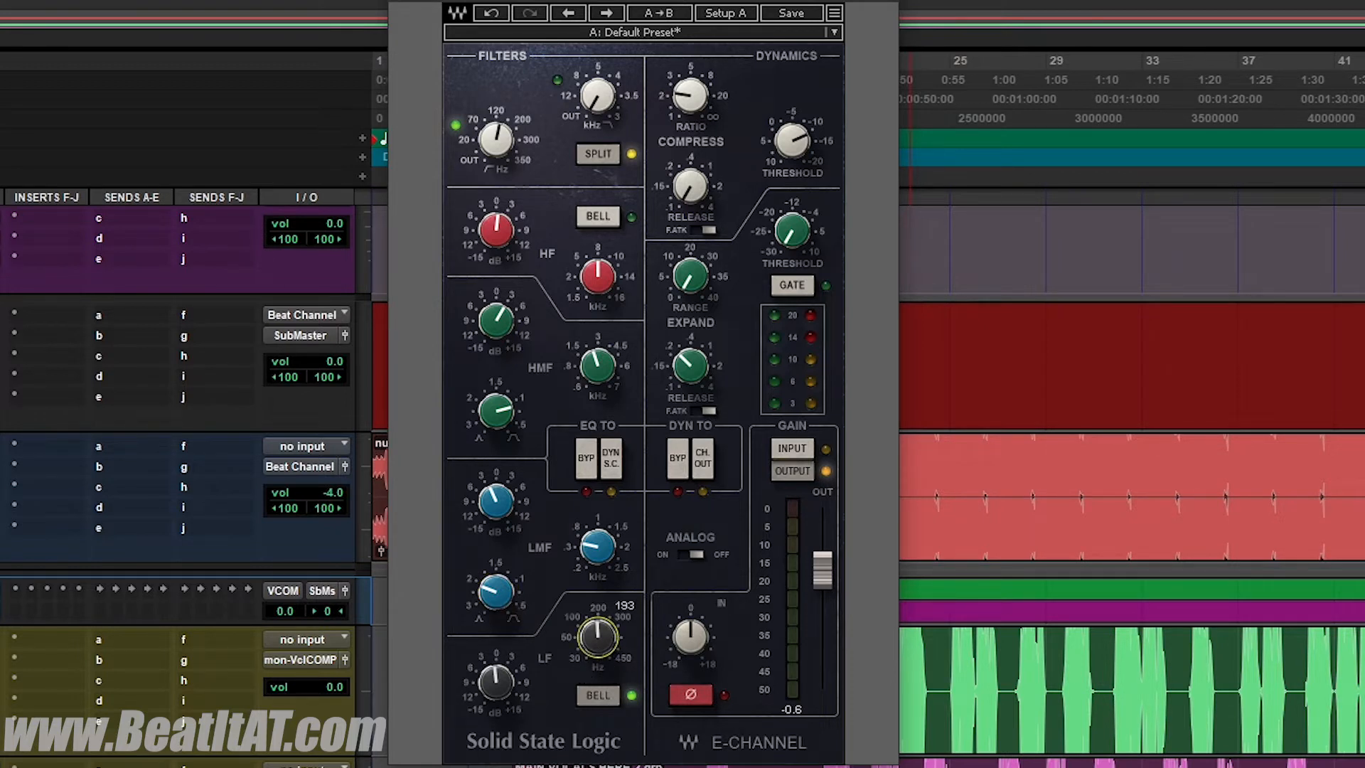
pyautogui.click(495, 681)
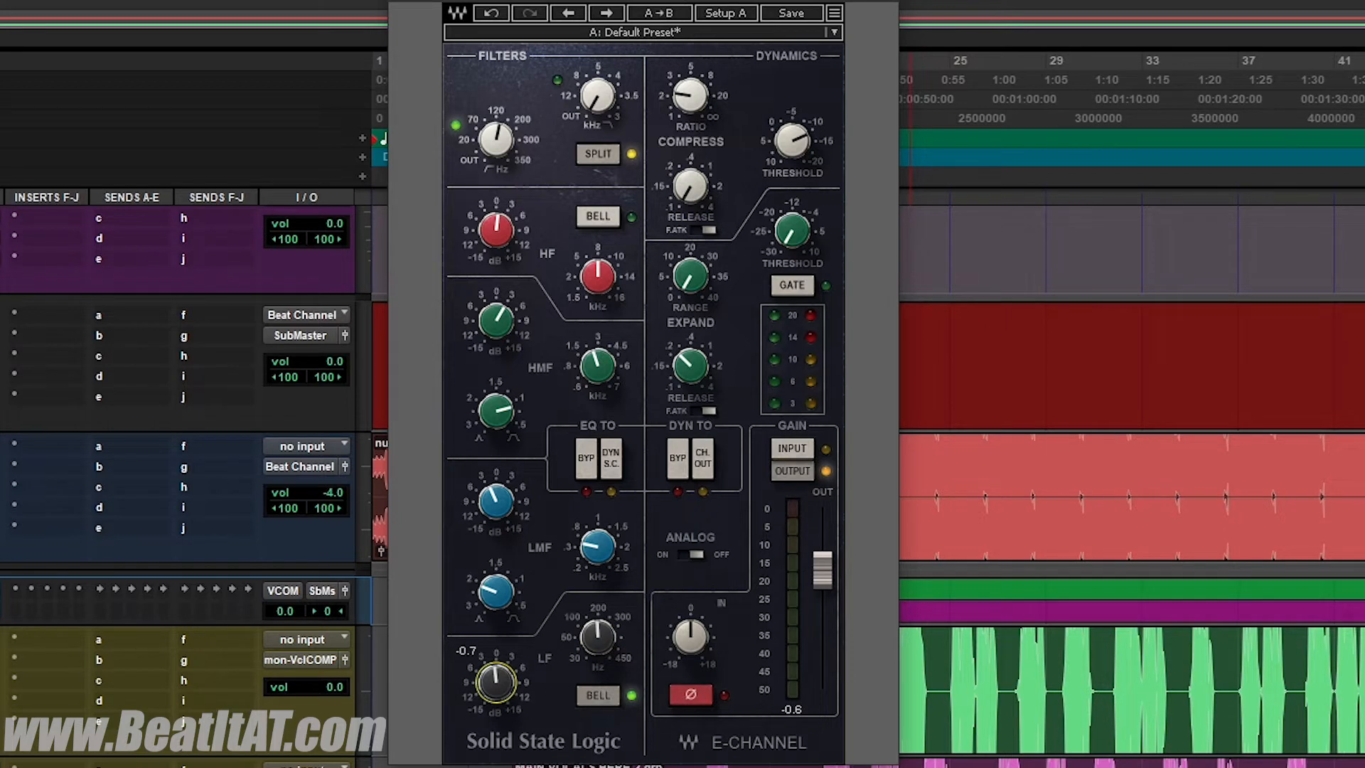
# Step: Raise the LF band's frequency slightly, to just above 200 Hz, with a short playback check
pyautogui.moveTo(602, 641); pyautogui.dragTo(601, 631)
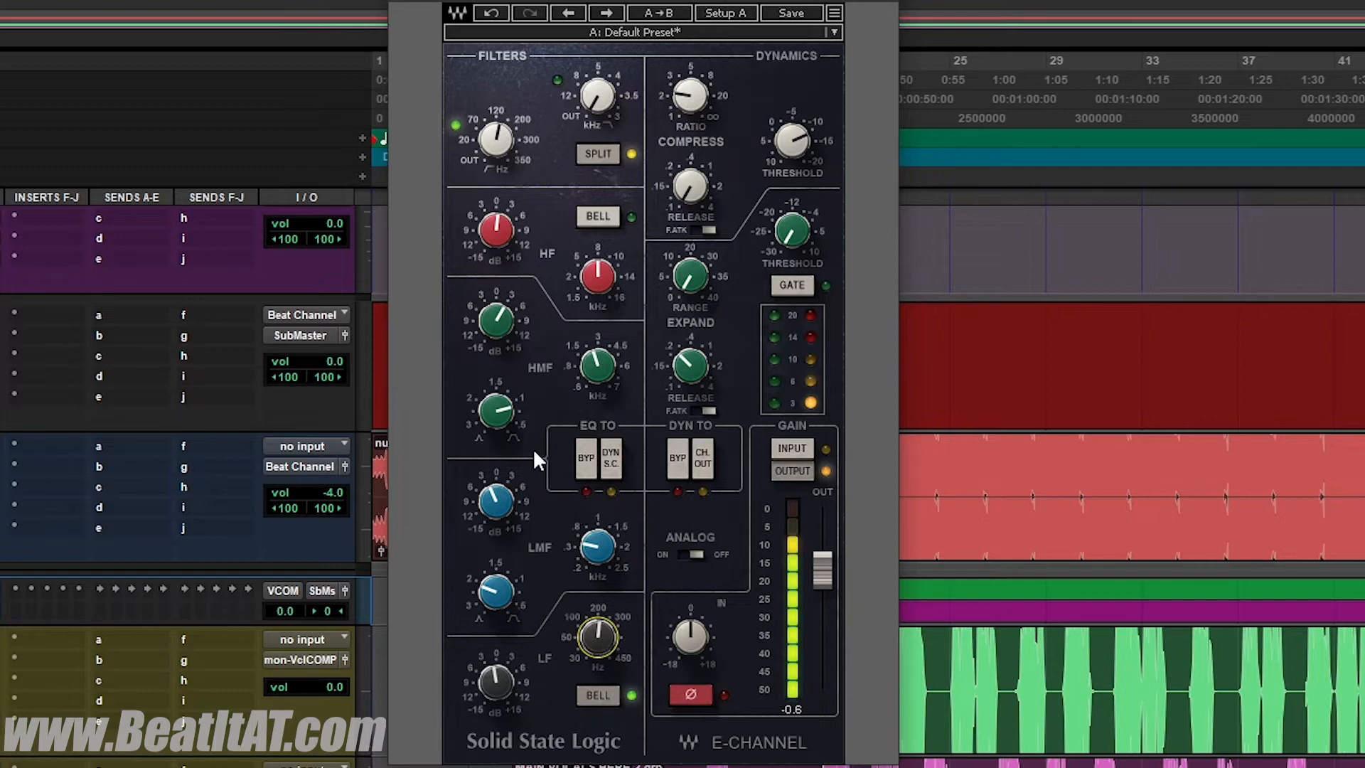
pyautogui.press('space')
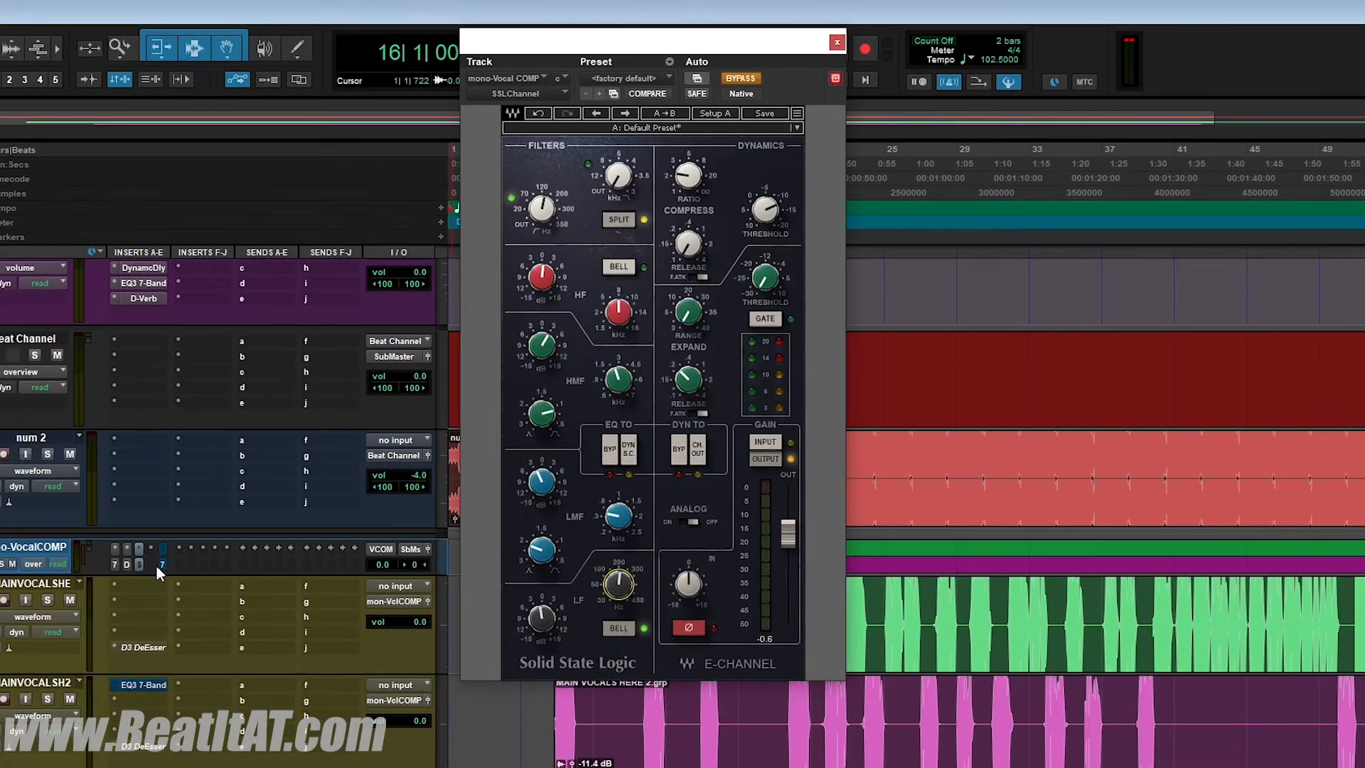
# Step: Play the song from bar 16 and toggle bypass of SSLChannel and EQ3 7-Band on mono-VocalCOMP to compare the vocal
pyautogui.press('space')
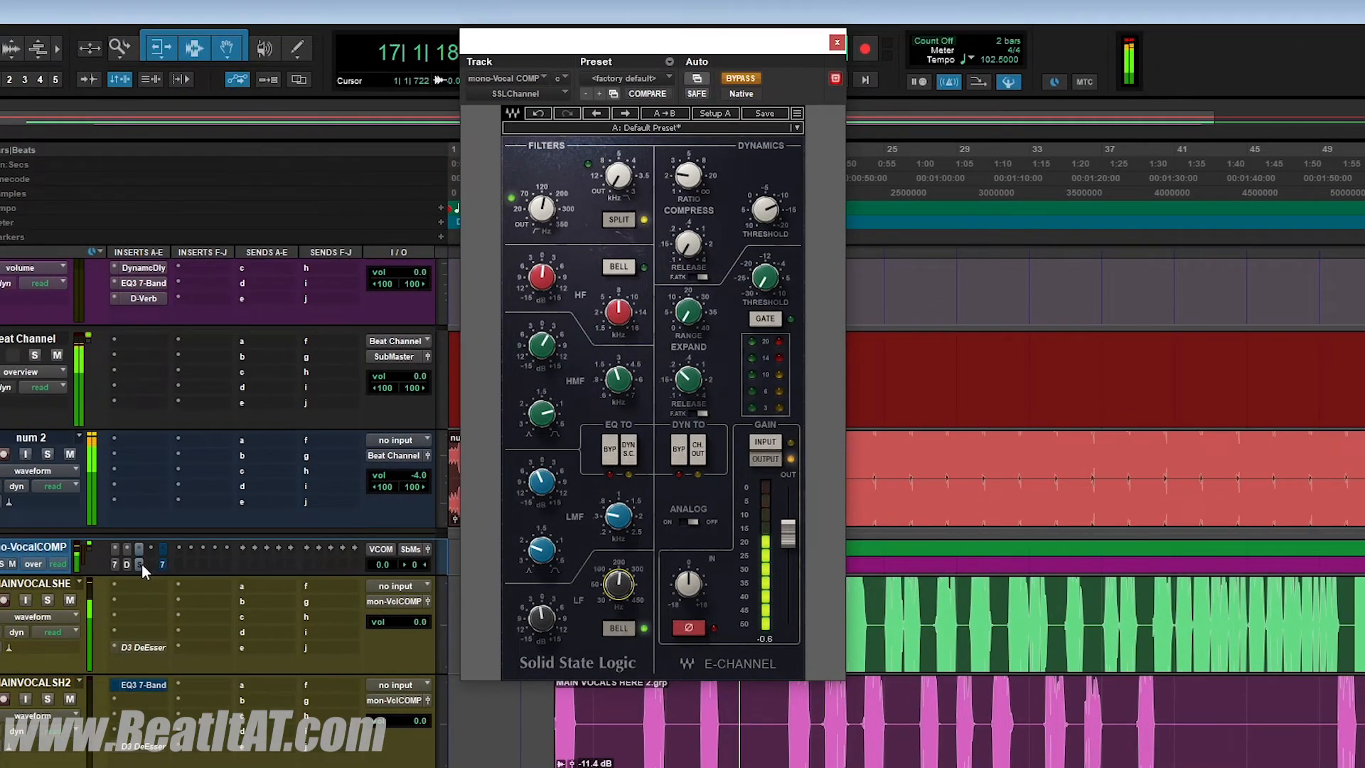
pyautogui.click(140, 563)
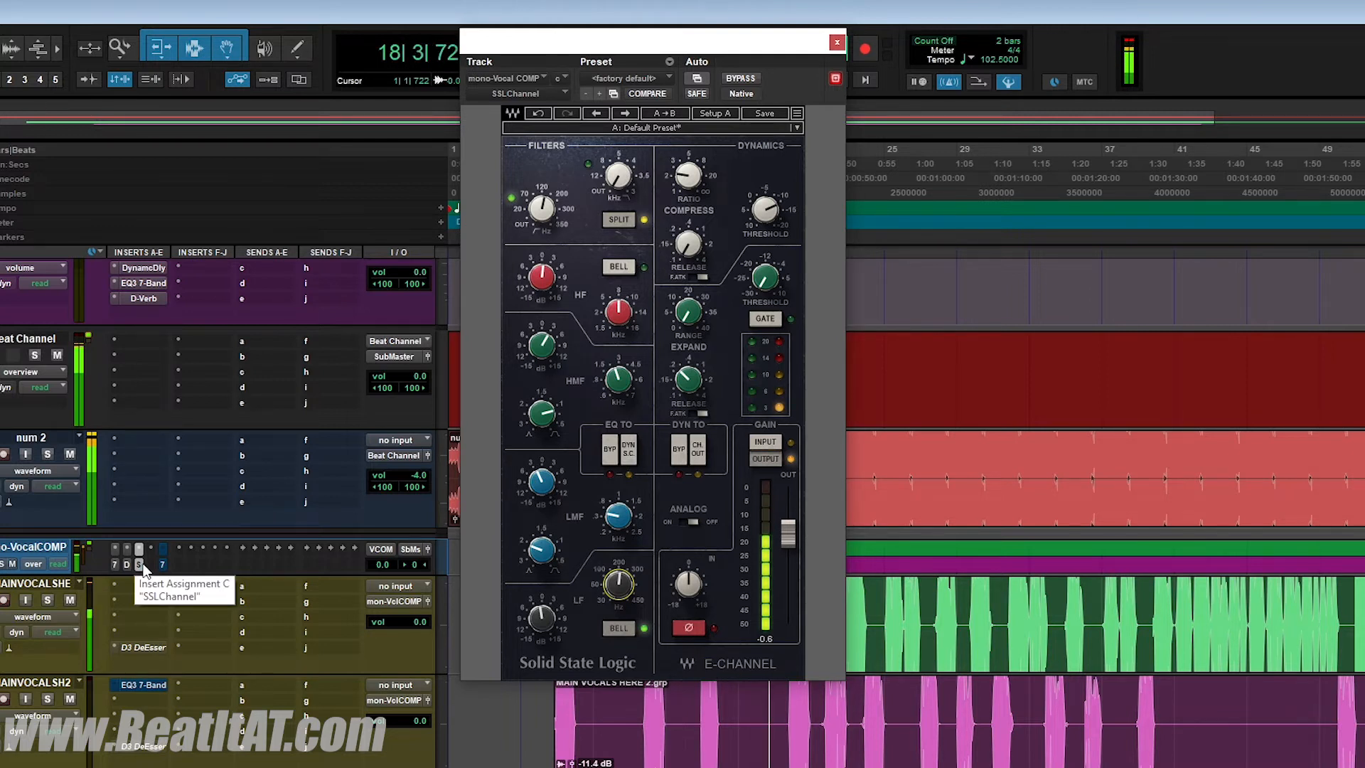
pyautogui.click(141, 564)
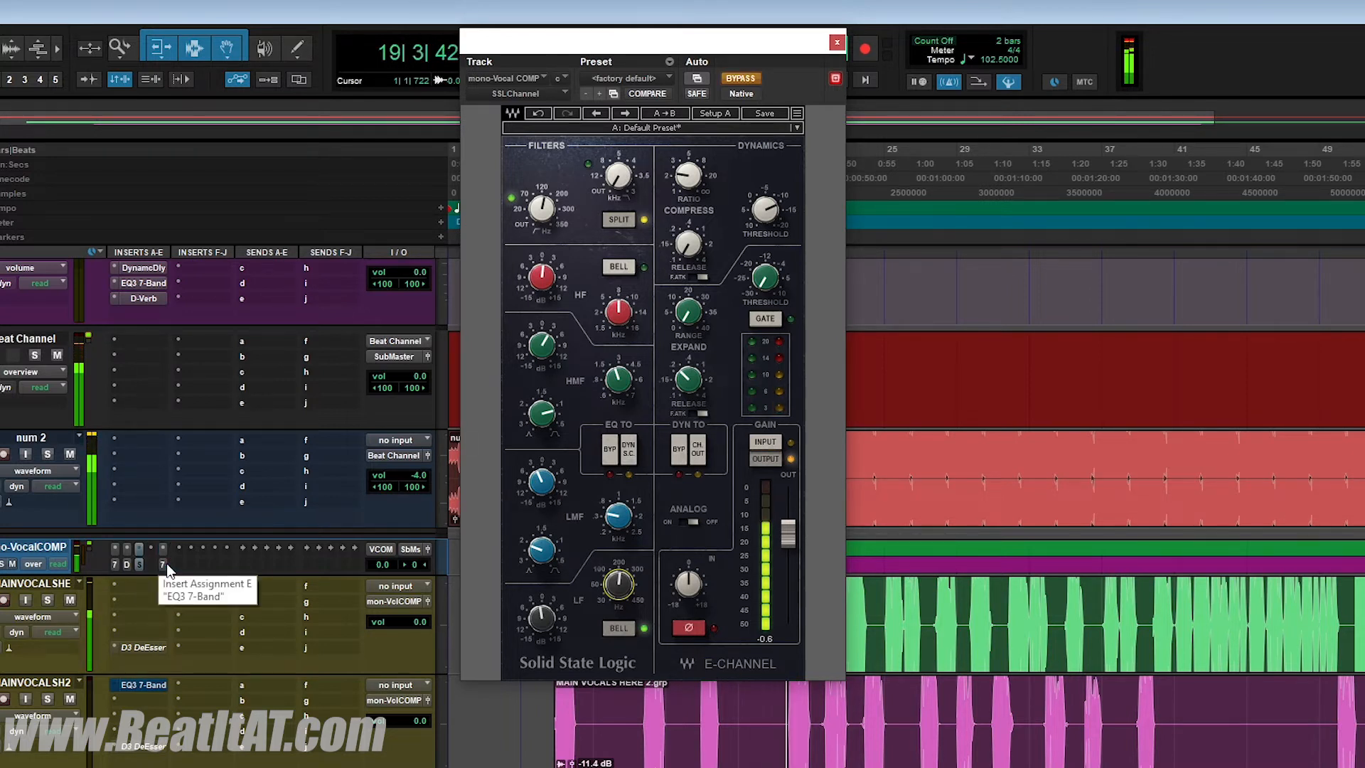
pyautogui.click(163, 564)
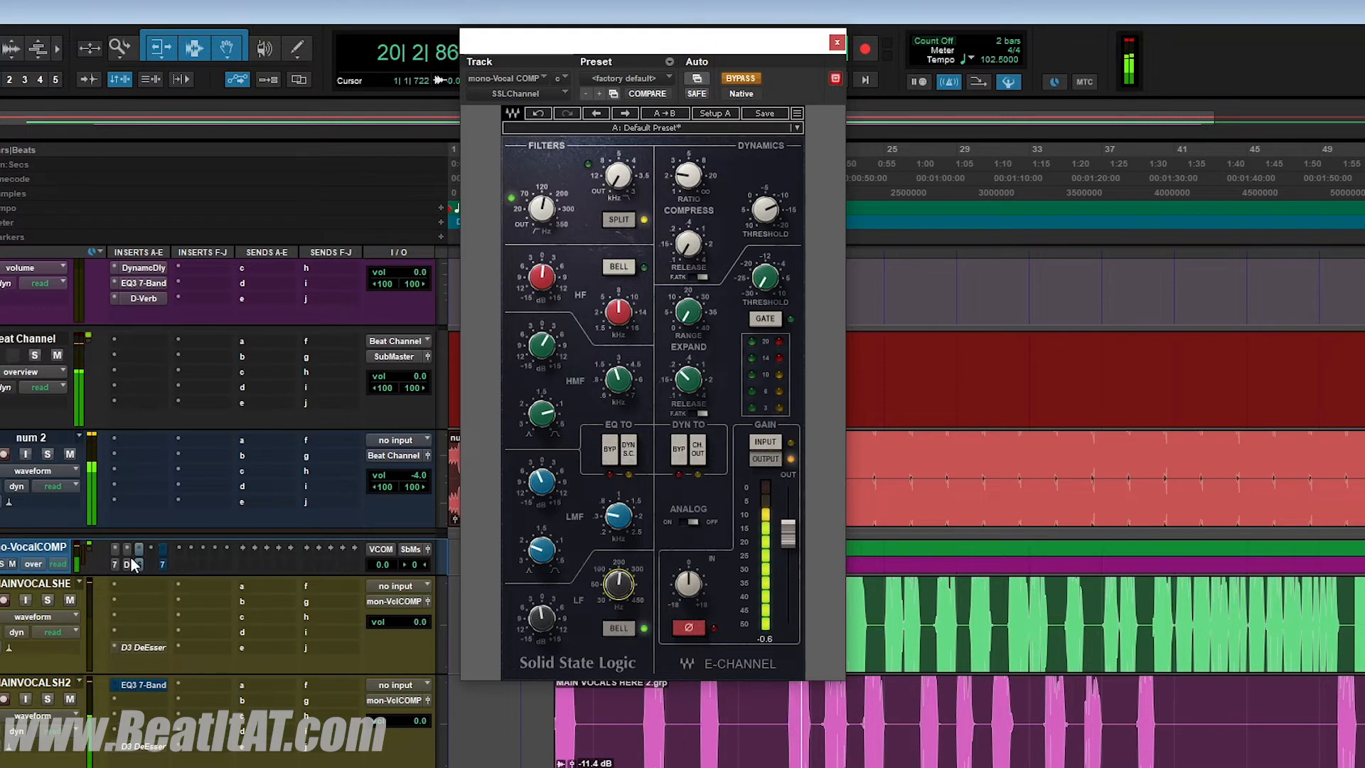
pyautogui.click(128, 565)
pyautogui.click(137, 563)
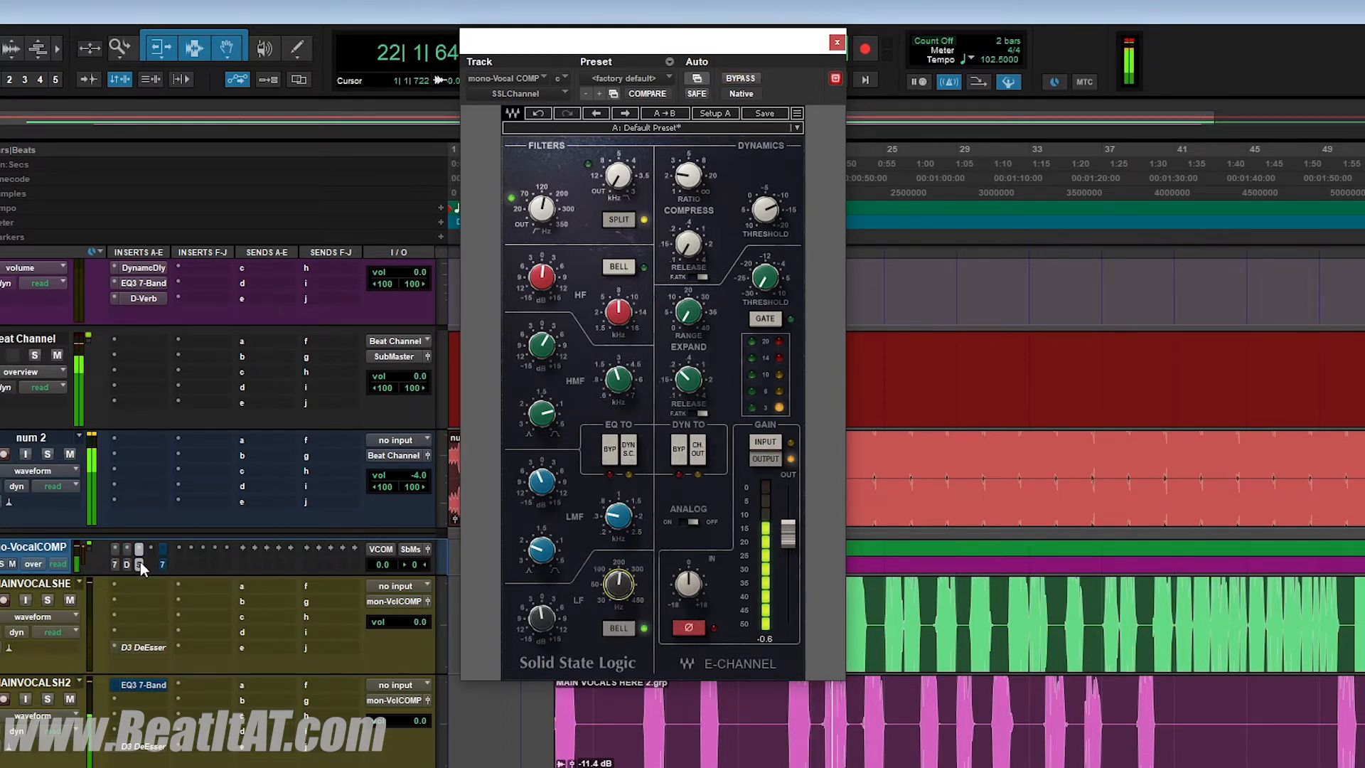
# Step: Toggle bypass of SSLChannel and EQ3 7-Band on mono-VocalCOMP during playback to compare the two vocal treatments
pyautogui.click(140, 561)
pyautogui.click(161, 564)
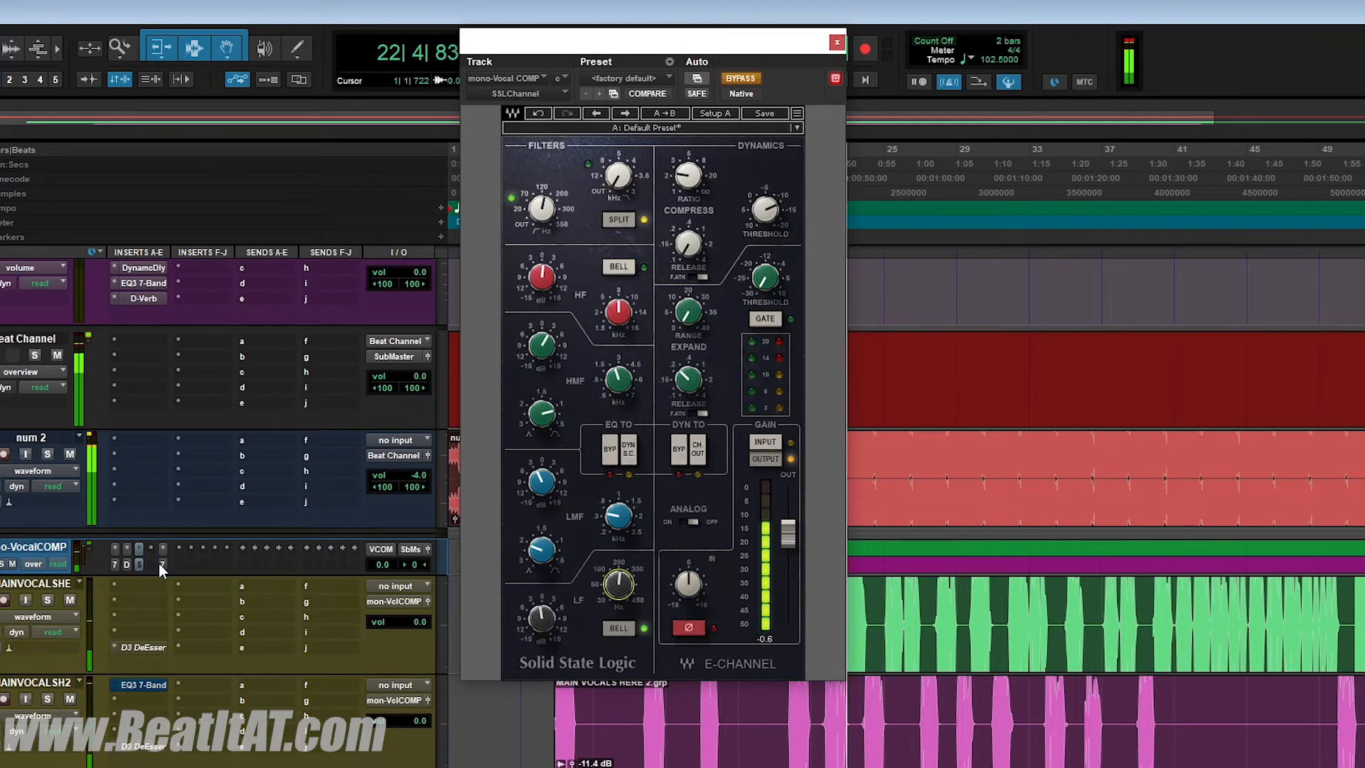
pyautogui.keyDown('ctrl'); pyautogui.click(161, 563); pyautogui.keyUp('ctrl')
pyautogui.keyDown('ctrl'); pyautogui.click(146, 561); pyautogui.keyUp('ctrl')
pyautogui.keyDown('ctrl'); pyautogui.click(141, 561); pyautogui.keyUp('ctrl')
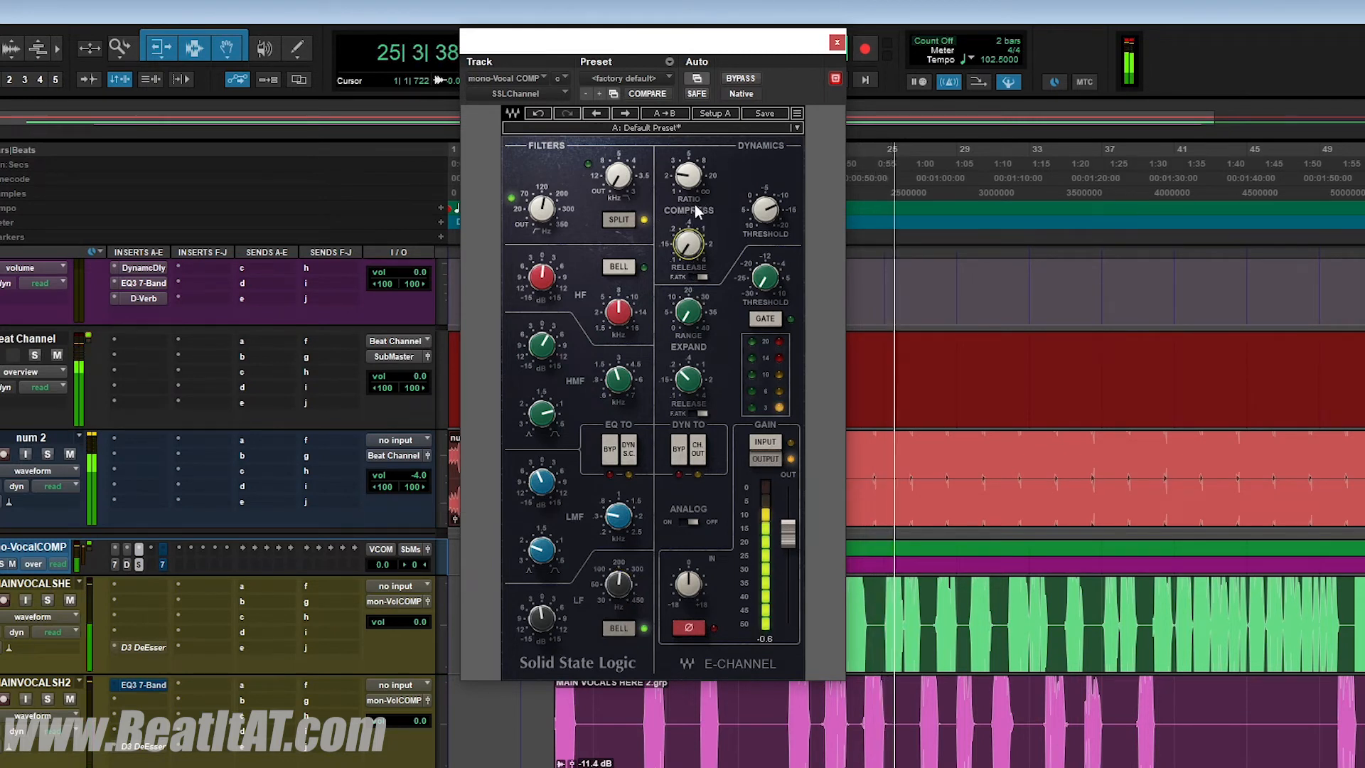
# Step: Raise the E-Channel compressor's ratio slightly and check the release and the high-pass filter frequency
pyautogui.moveTo(688, 261); pyautogui.dragTo(689, 261)
pyautogui.moveTo(692, 185); pyautogui.dragTo(692, 183)
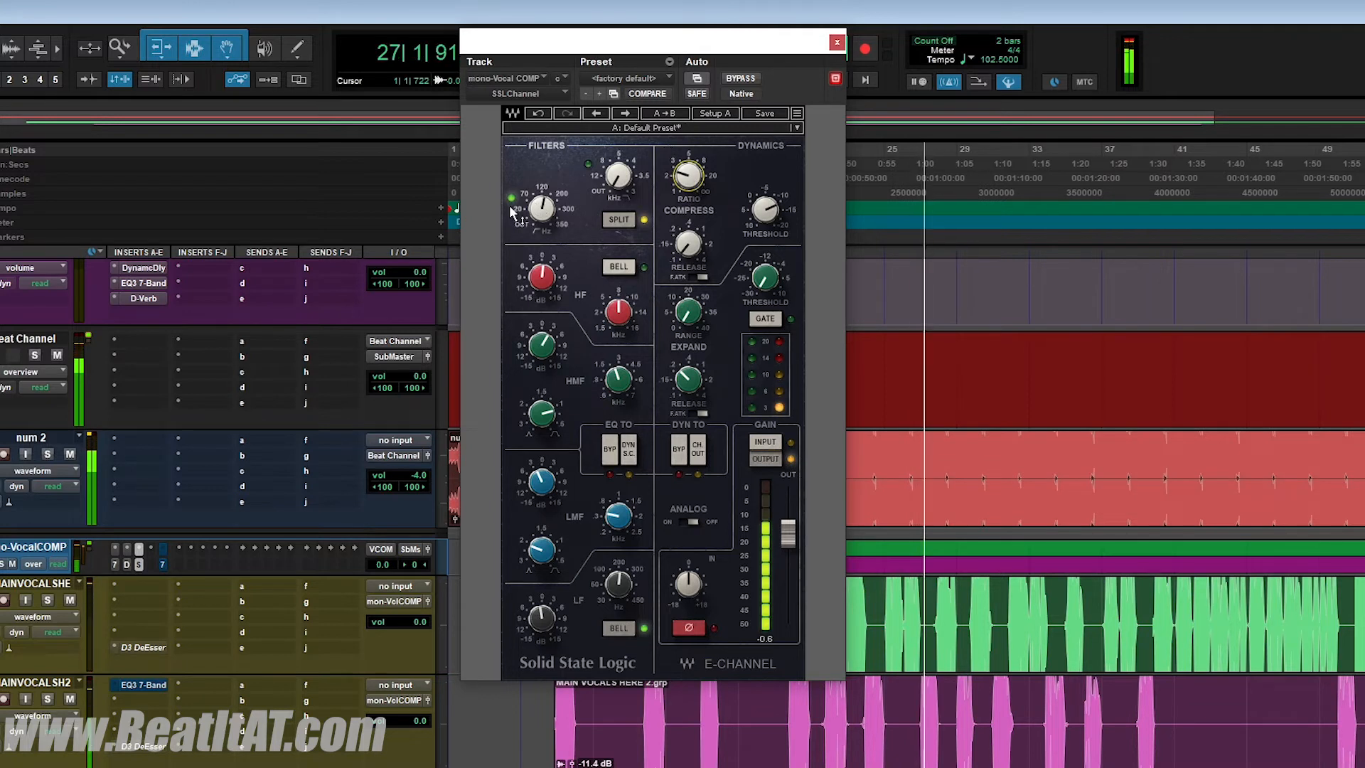
pyautogui.moveTo(541, 209); pyautogui.dragTo(541, 209)
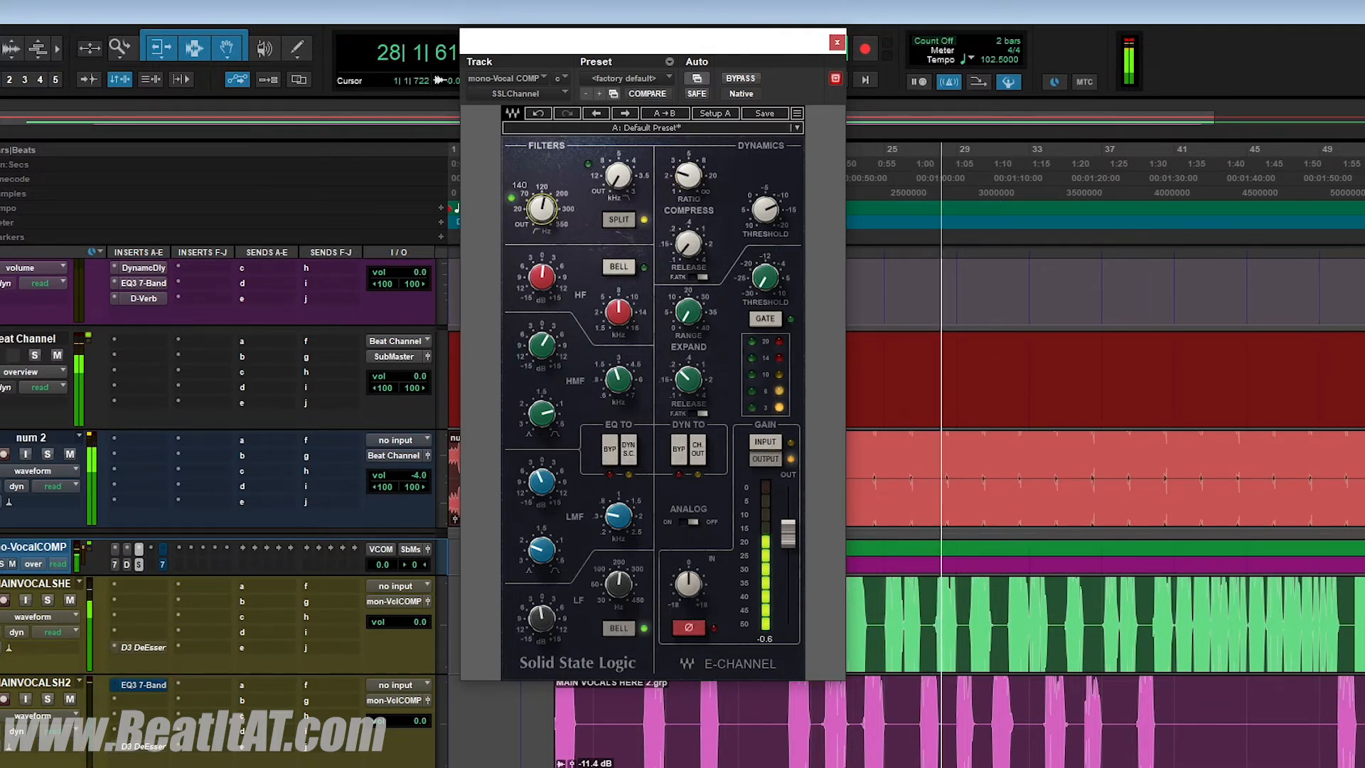
# Step: Compare the vocal again by swapping bypass between the adjusted SSLChannel and EQ3 7-Band, and stop playback
pyautogui.keyDown('ctrl'); pyautogui.click(162, 563); pyautogui.keyUp('ctrl')
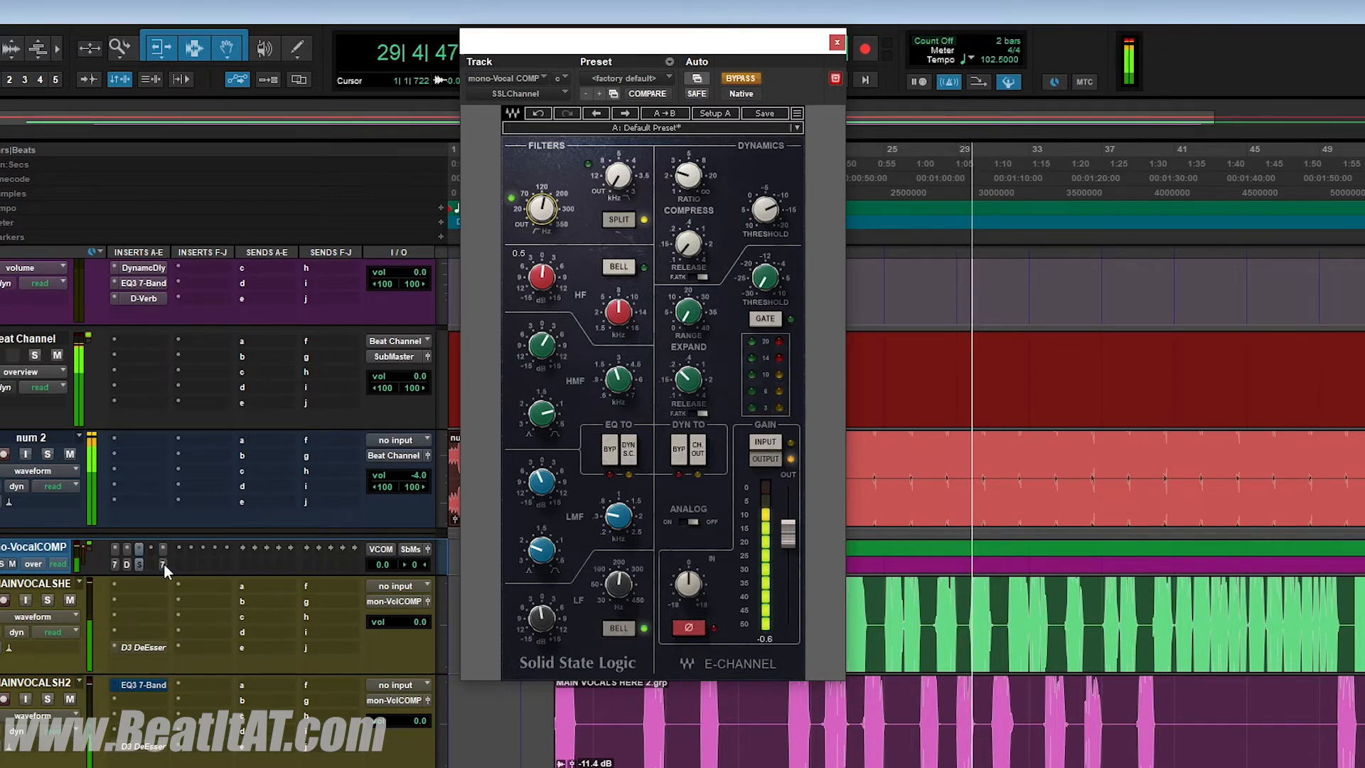
pyautogui.keyDown('ctrl'); pyautogui.click(163, 563); pyautogui.keyUp('ctrl')
pyautogui.keyDown('ctrl'); pyautogui.click(138, 565); pyautogui.keyUp('ctrl')
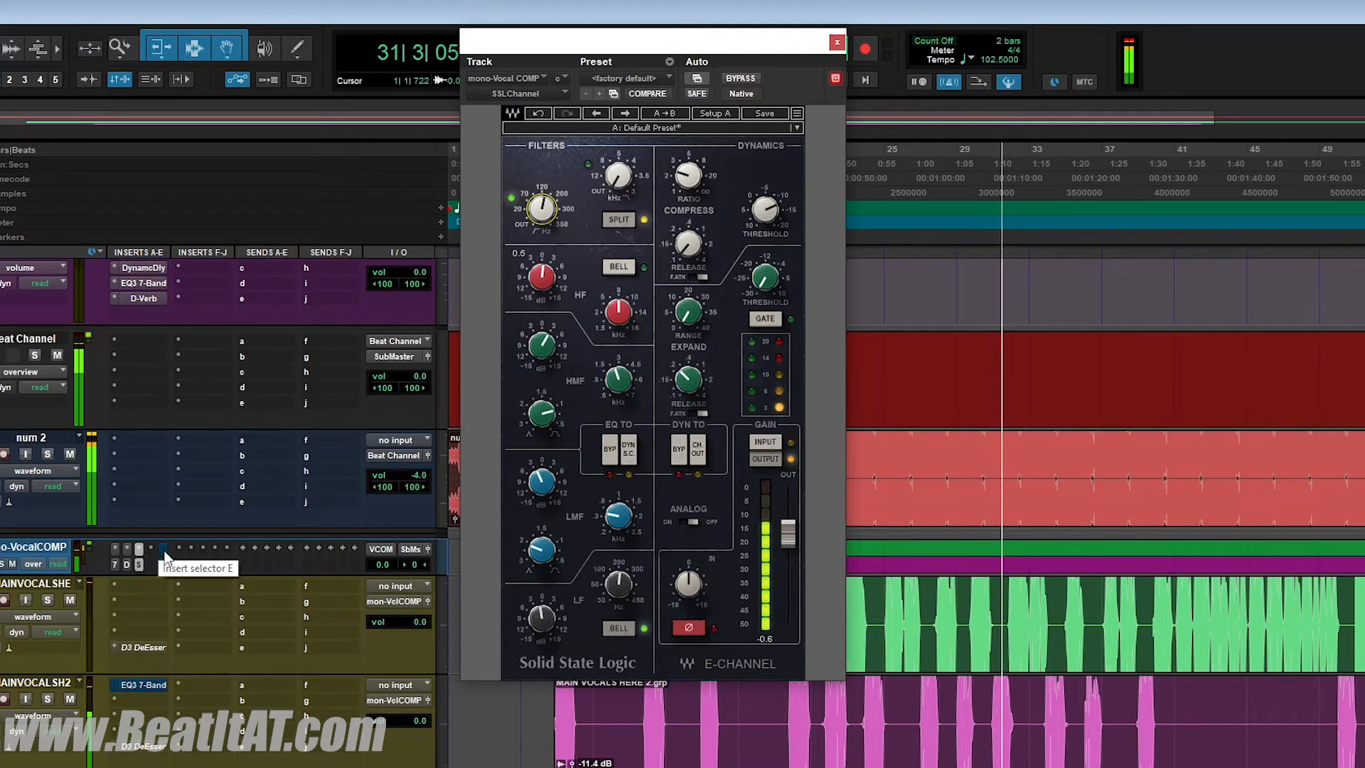
pyautogui.press('space')
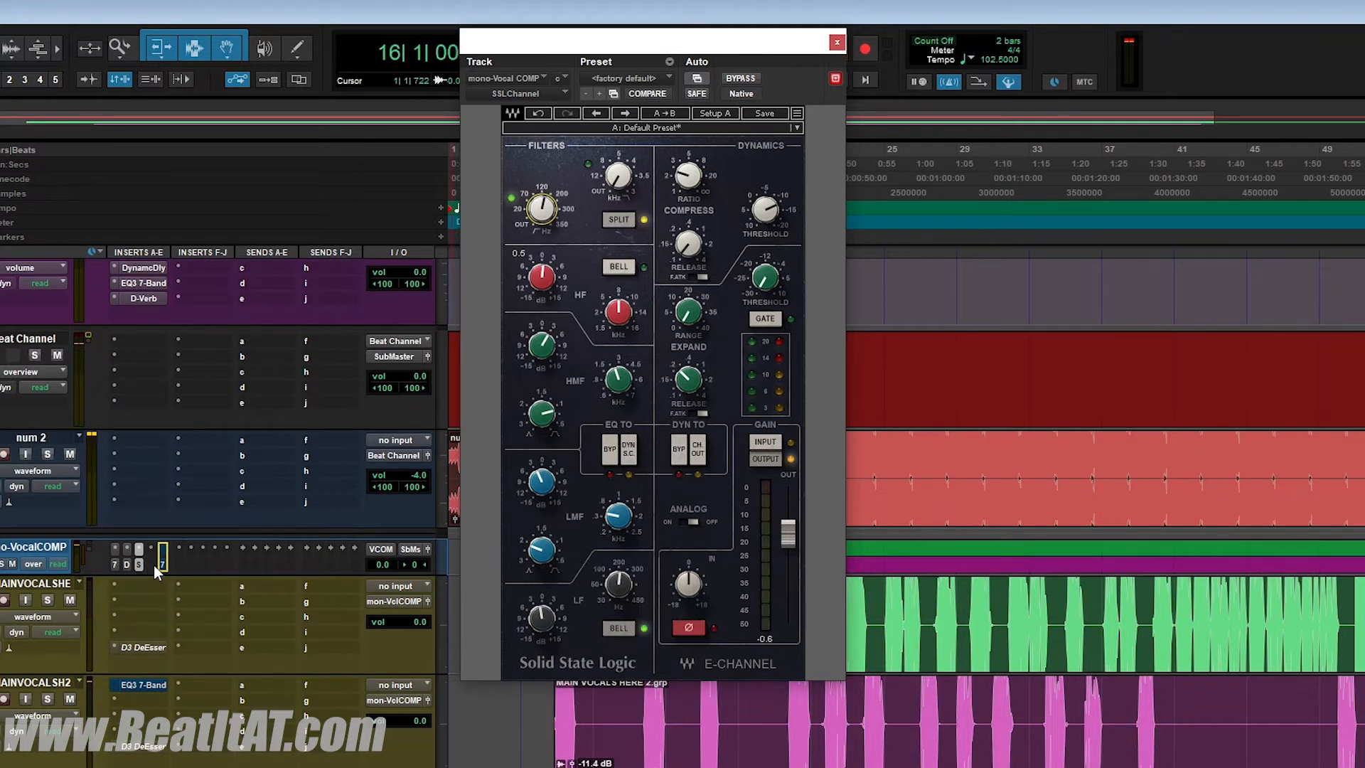
# Step: Move EQ3 7-Band on mono-VocalCOMP from insert E to insert D, toggle its bypass and close its window
pyautogui.moveTo(162, 564); pyautogui.dragTo(151, 565)
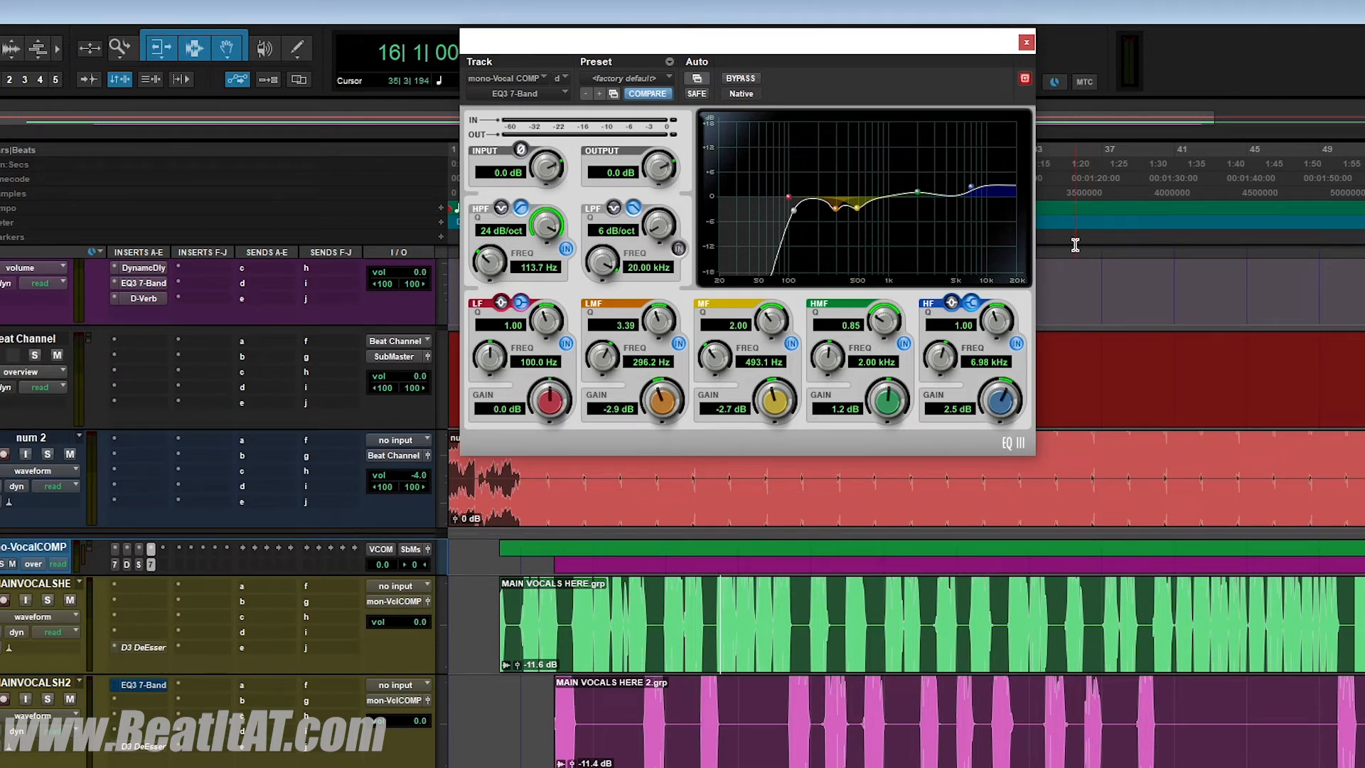
pyautogui.click(148, 566)
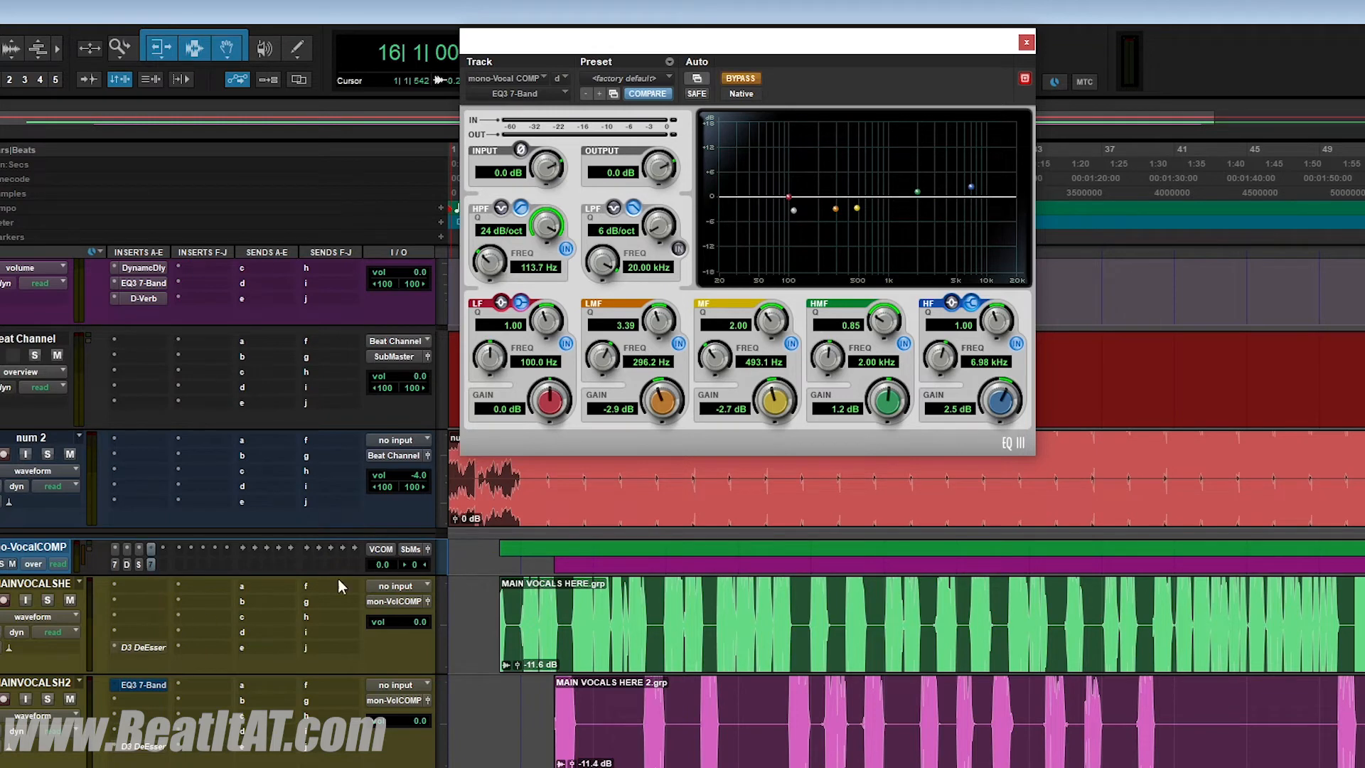
pyautogui.click(1026, 42)
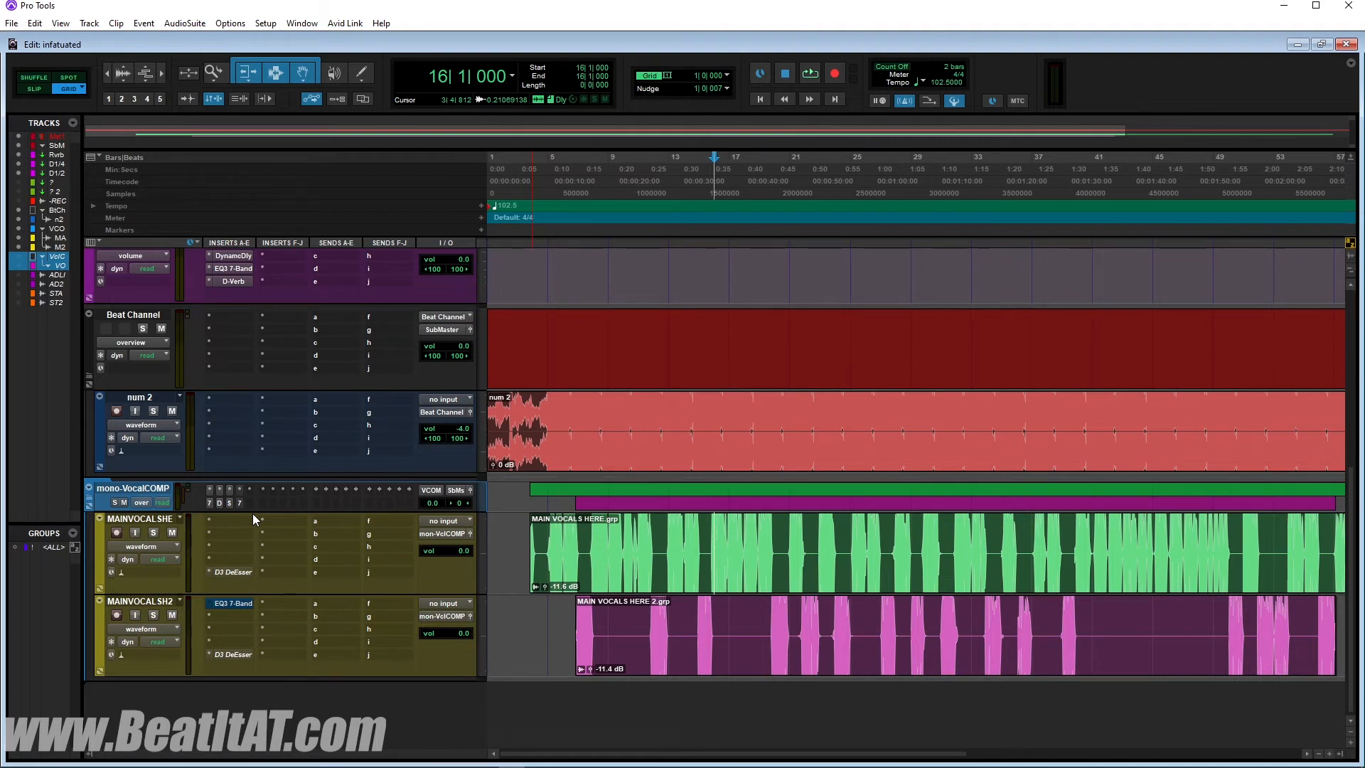
# Step: Add the soothe2 plug-in to mono-VocalCOMP in insert slot J
pyautogui.click(289, 489)
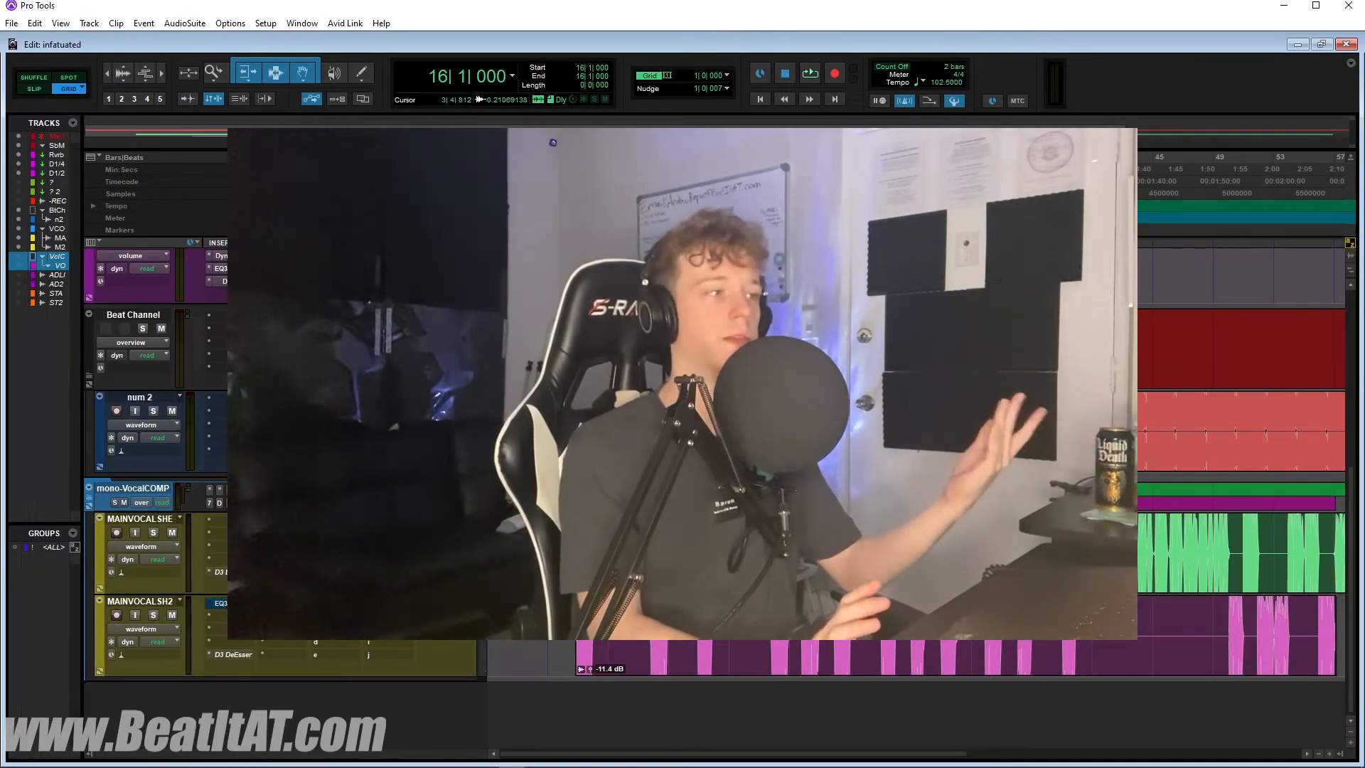
pyautogui.click(287, 483)
pyautogui.write('maxim')
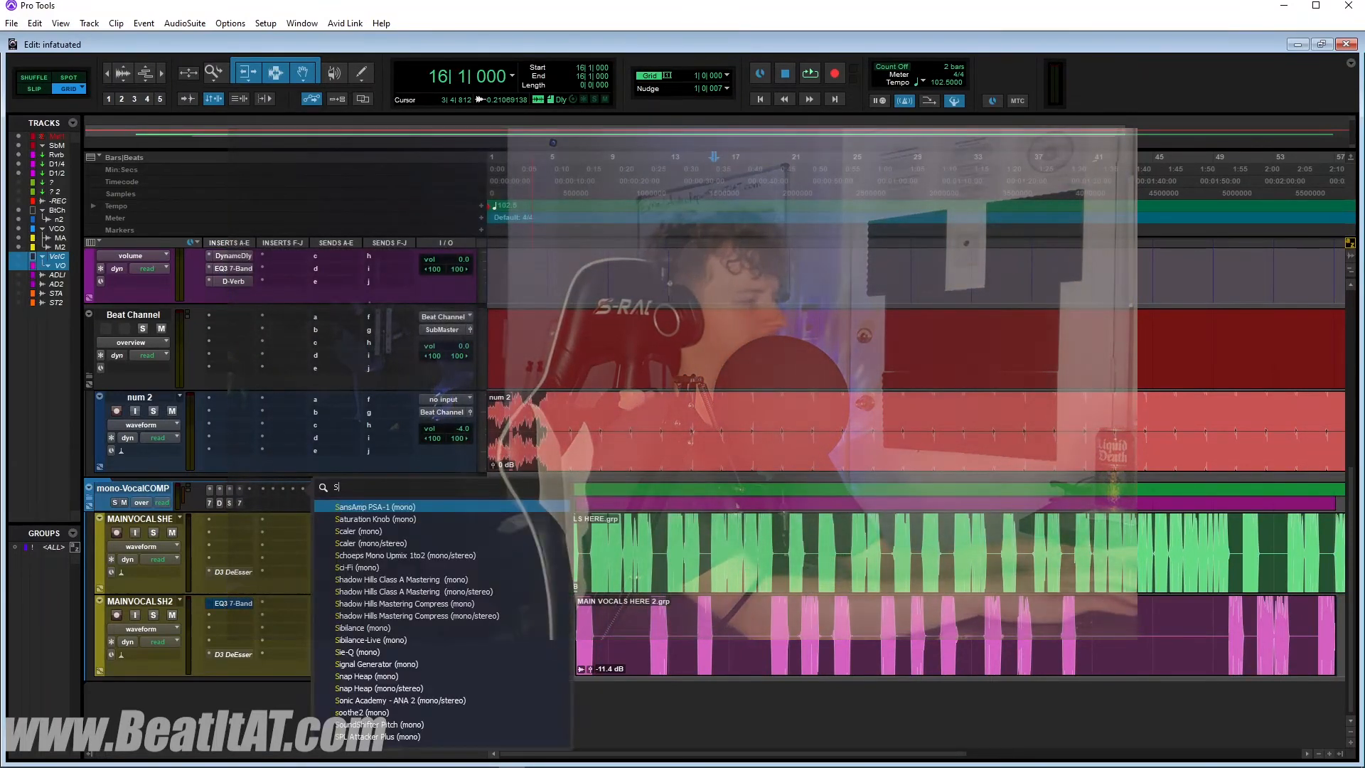
pyautogui.press('Return')
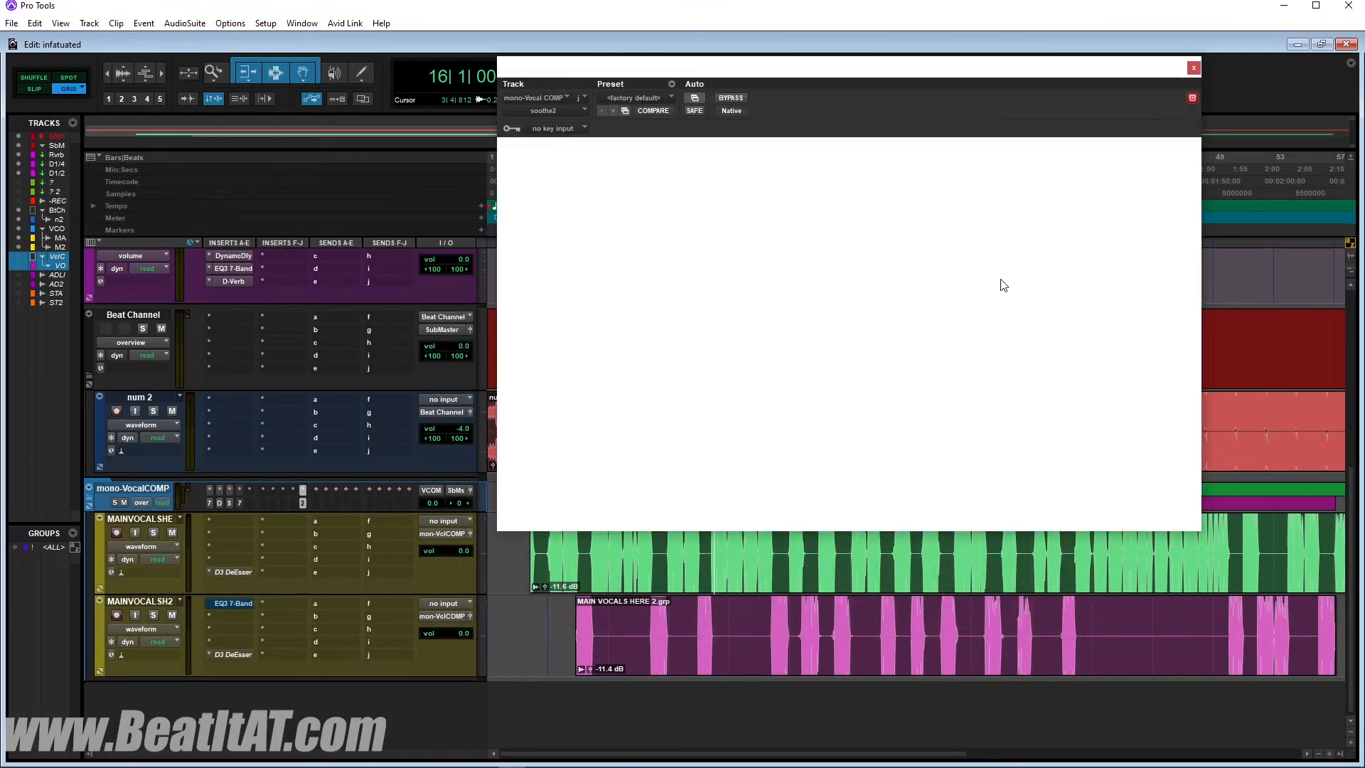
# Step: Set soothe2's band 3 to 4.4 kHz with 3.3 dB sensitivity and raise the purple band slightly while auditioning the vocal
pyautogui.moveTo(1040, 271); pyautogui.dragTo(1063, 296)
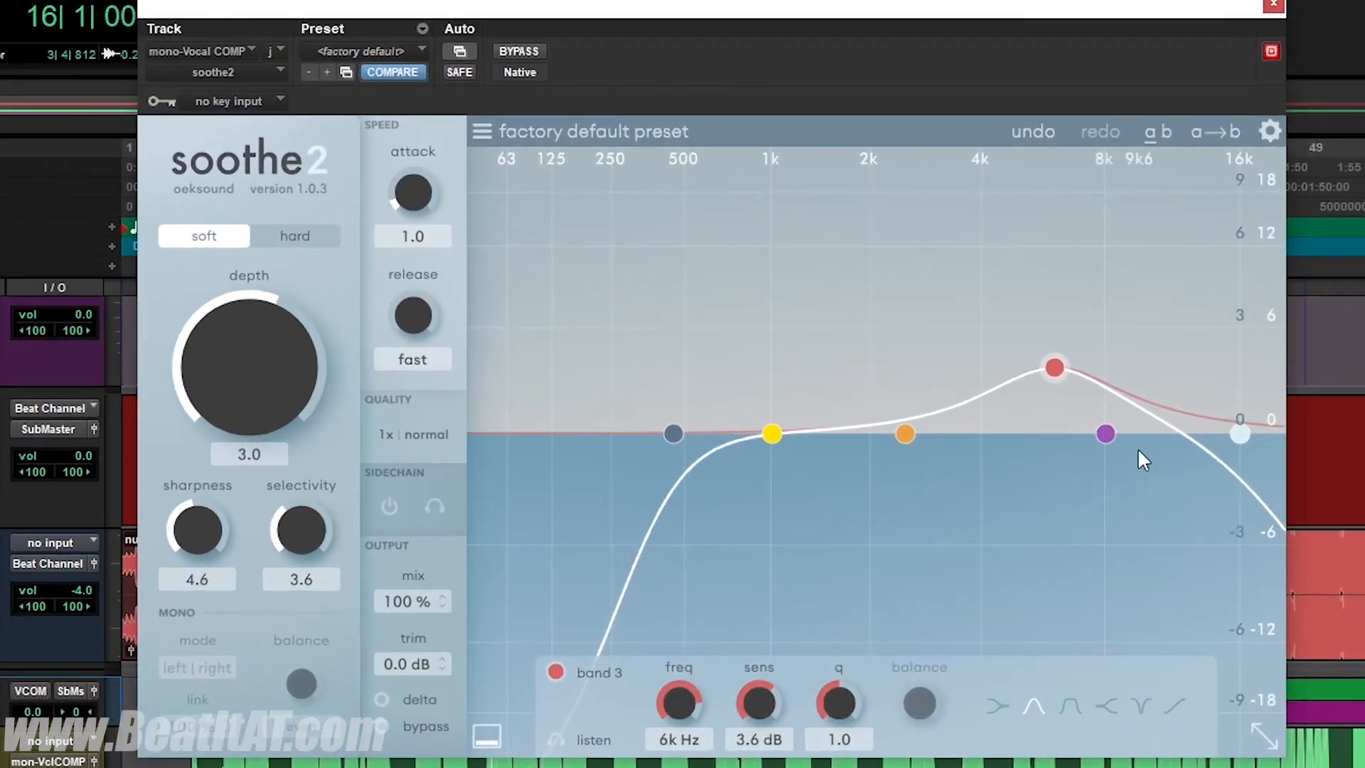
pyautogui.moveTo(1094, 339); pyautogui.dragTo(1106, 335)
pyautogui.click(1238, 436)
pyautogui.moveTo(1056, 381); pyautogui.dragTo(946, 391)
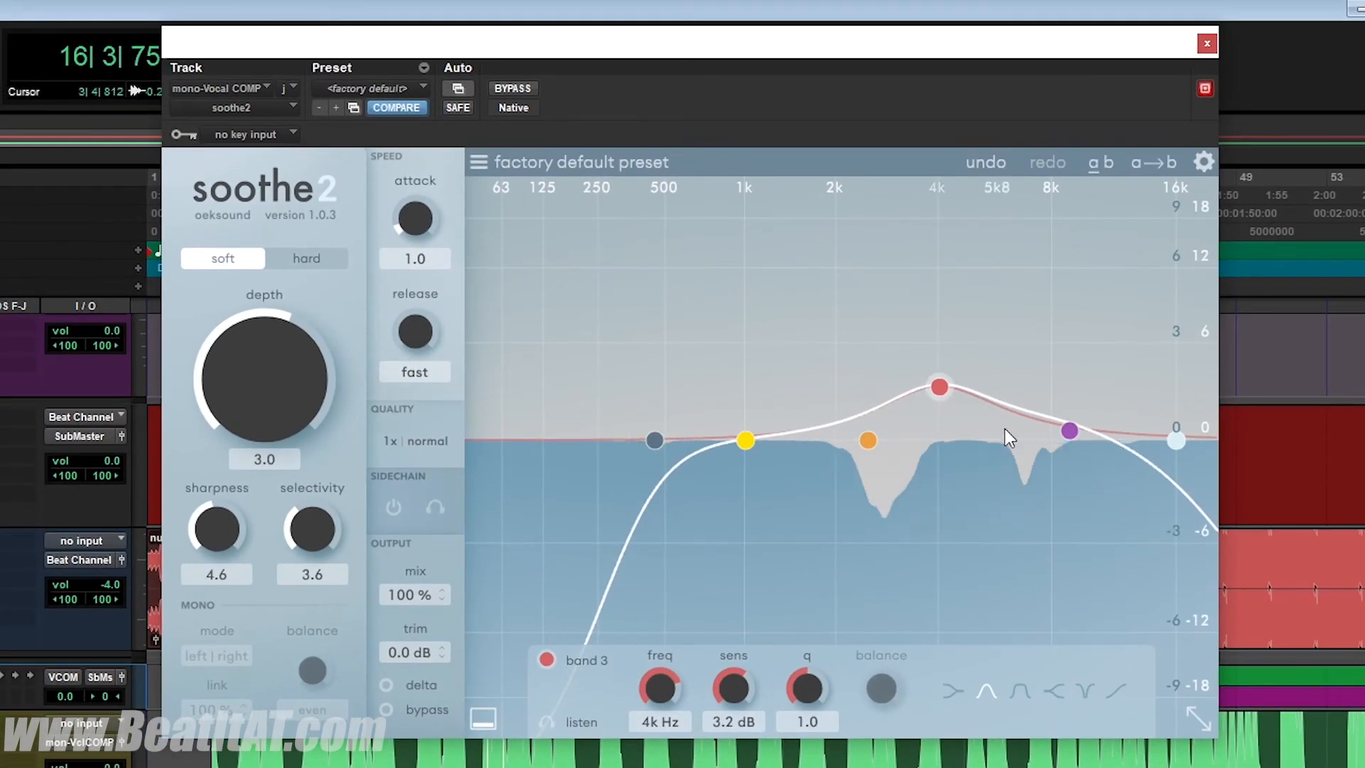
pyautogui.moveTo(1068, 437); pyautogui.dragTo(1081, 423)
pyautogui.moveTo(939, 387); pyautogui.dragTo(951, 384)
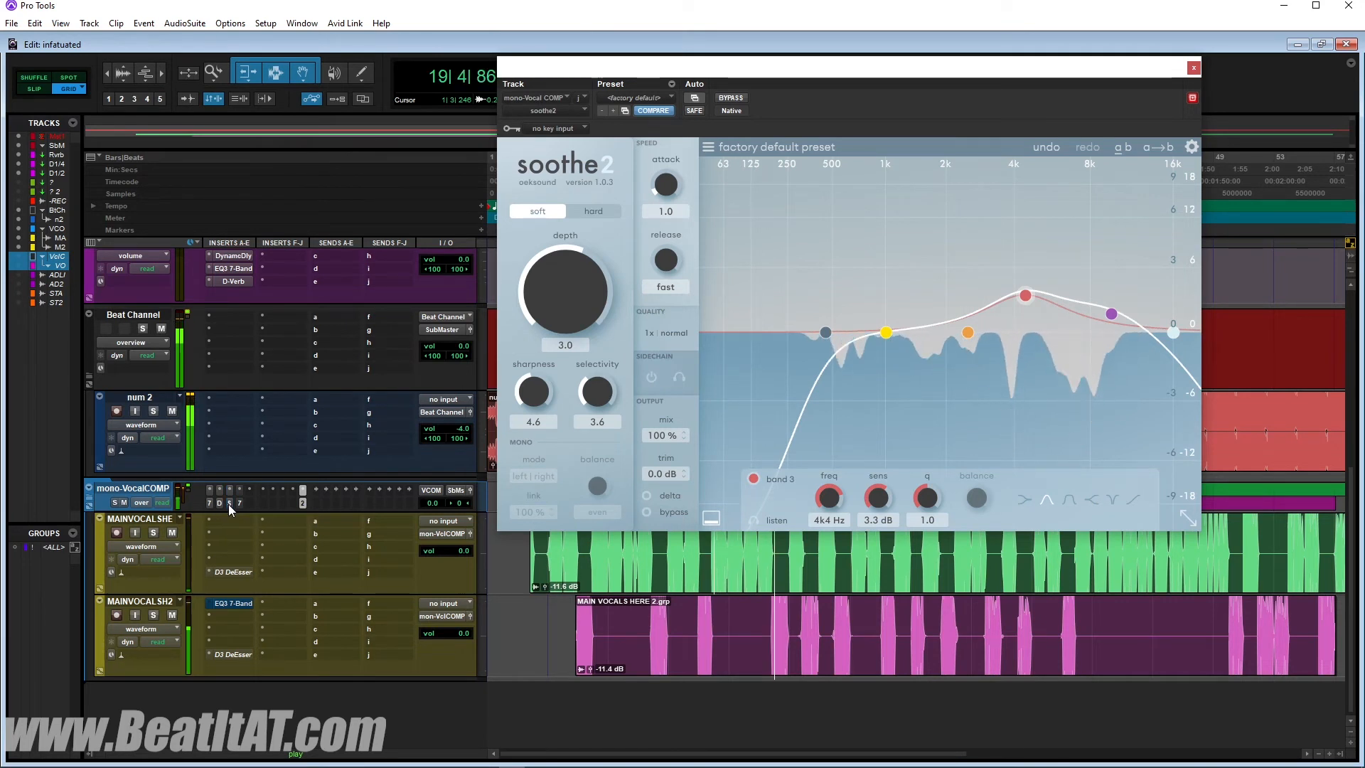
pyautogui.press('space')
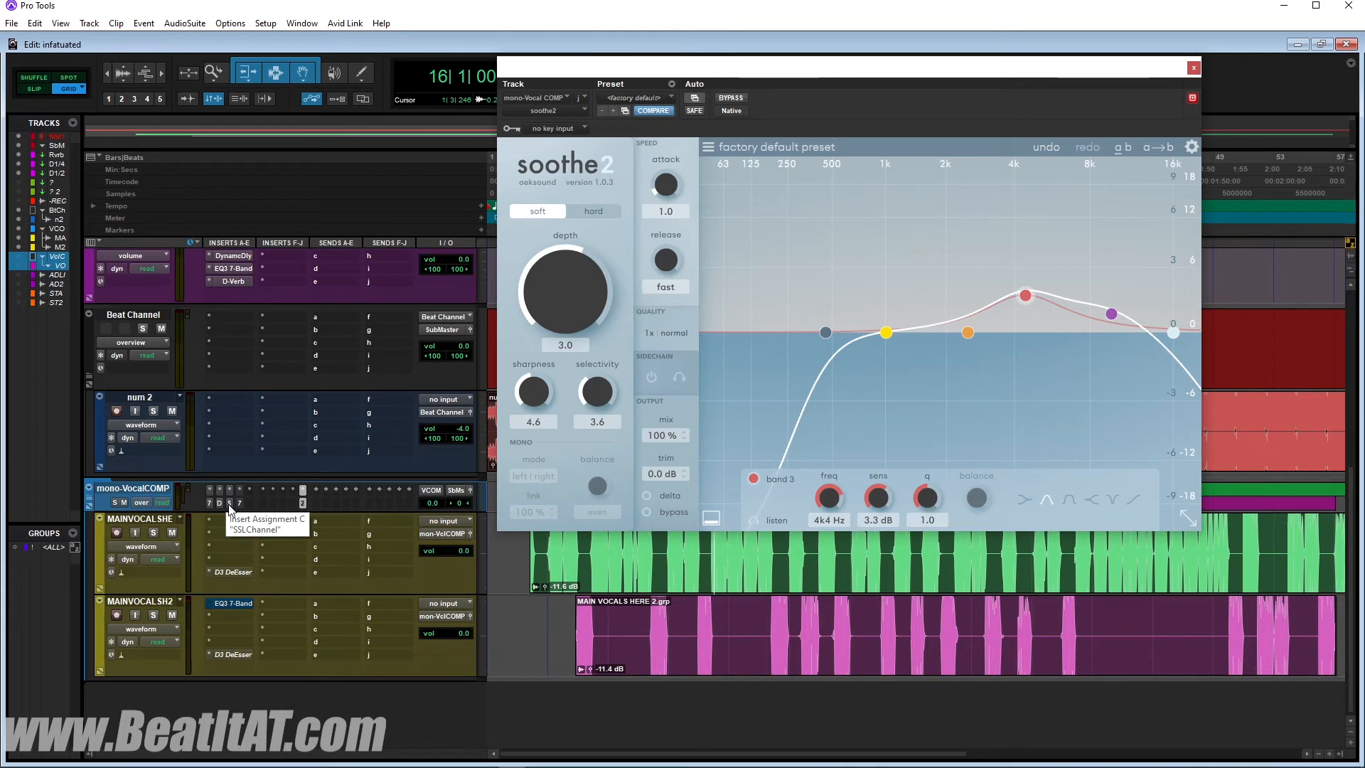
# Step: Lower the num 2 track's volume to -4.3 dB during playback and replay the section from bar 16
pyautogui.press('space')
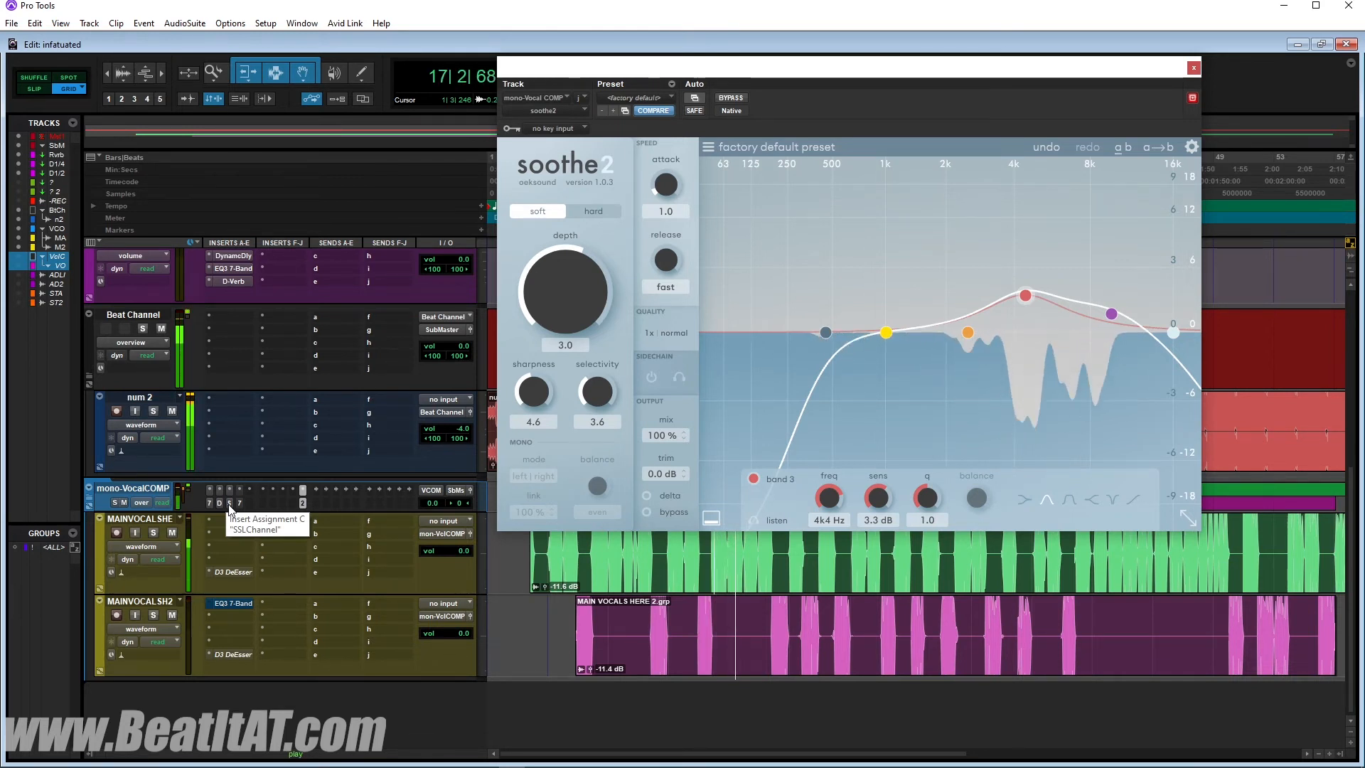
pyautogui.click(462, 430)
pyautogui.moveTo(465, 429); pyautogui.dragTo(471, 430)
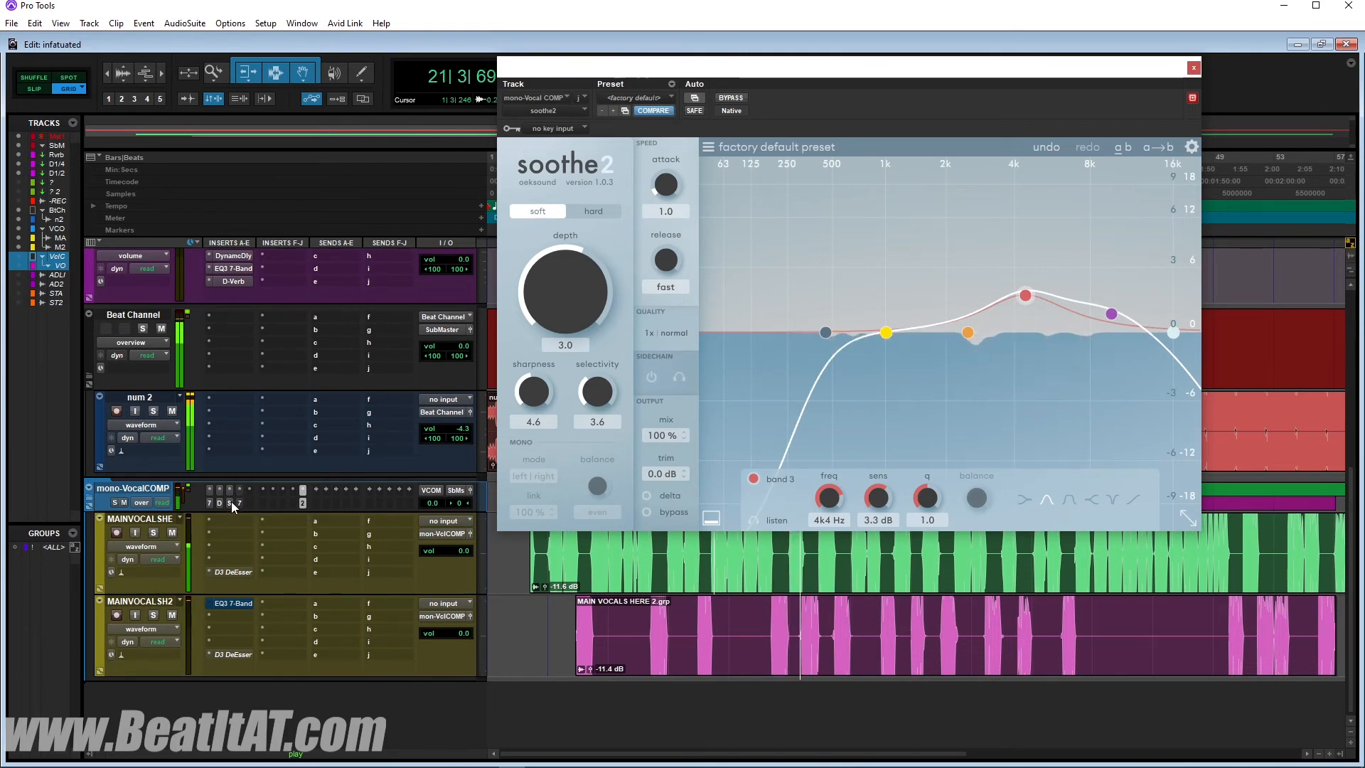
pyautogui.press('space')
pyautogui.press('space')
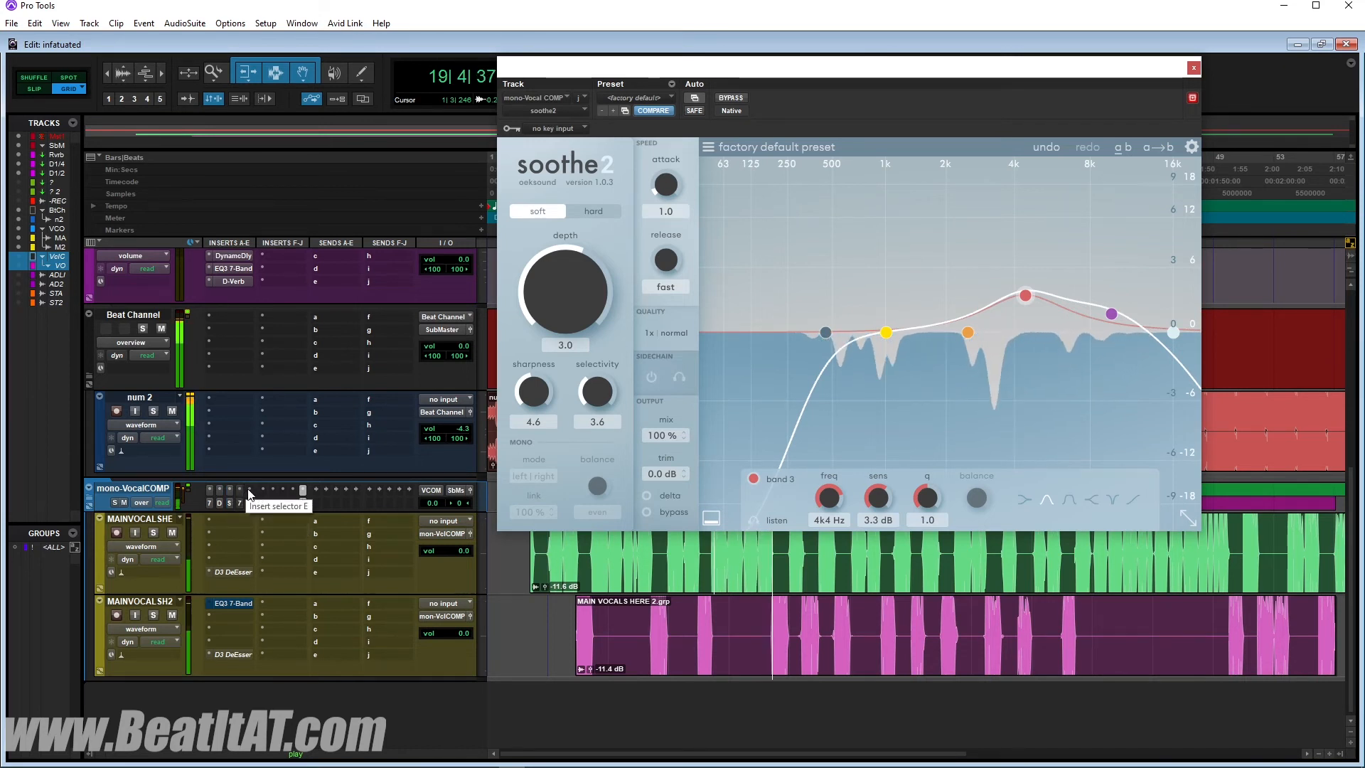
pyautogui.press('space')
# Step: Add the mono RVox plug-in to mono-VocalCOMP in insert slot E
pyautogui.click(249, 490)
pyautogui.click(248, 490)
pyautogui.click(248, 490)
pyautogui.write('rvox')
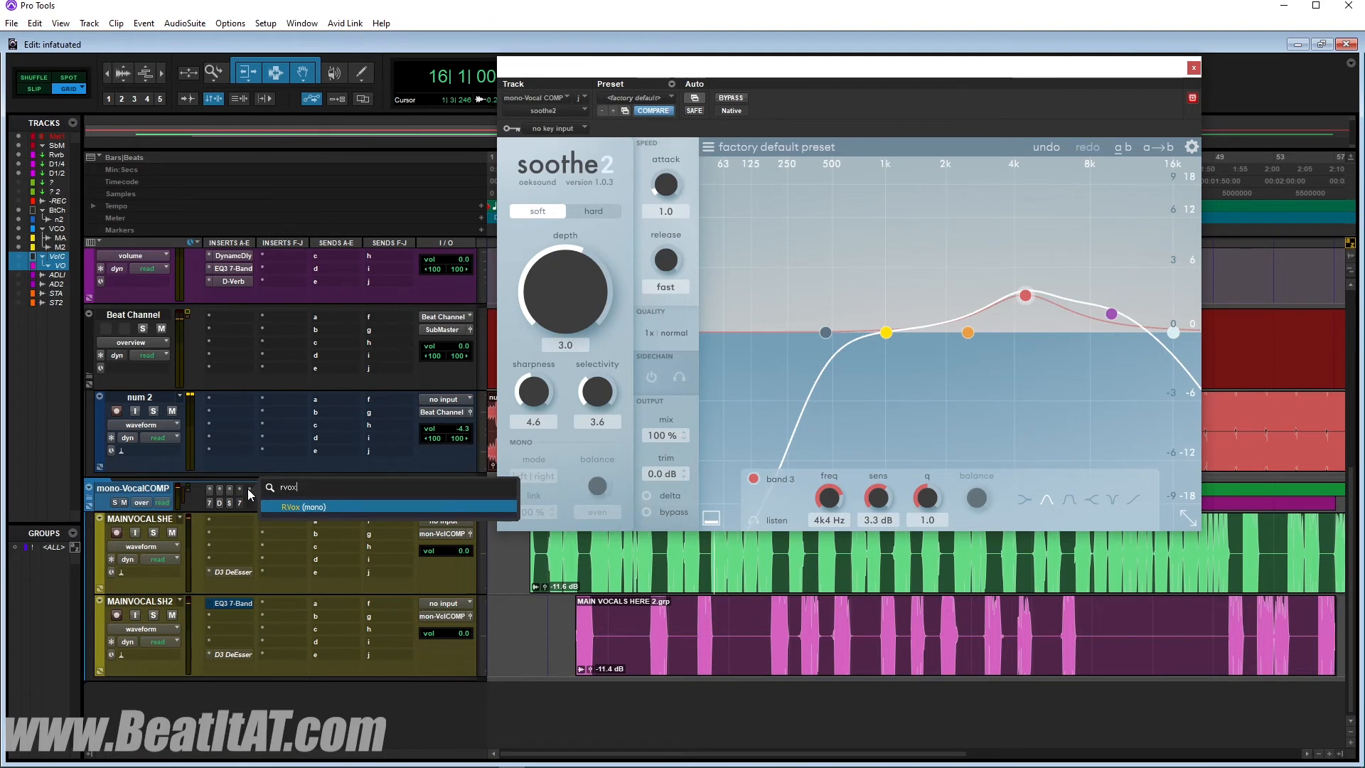
pyautogui.press('Return')
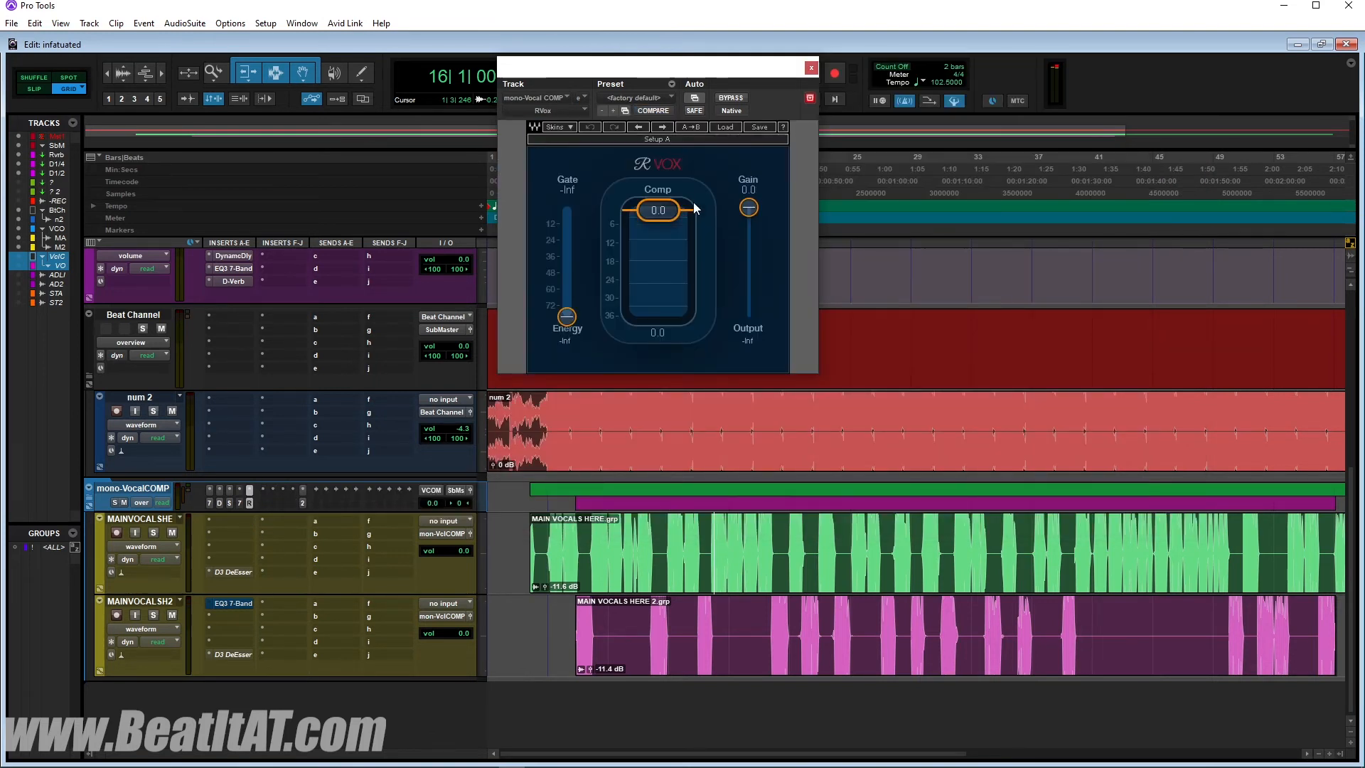
# Step: Set RVox's gate to -59.8 and its compression to -4.0 while auditioning the vocal
pyautogui.moveTo(566, 315); pyautogui.dragTo(567, 313)
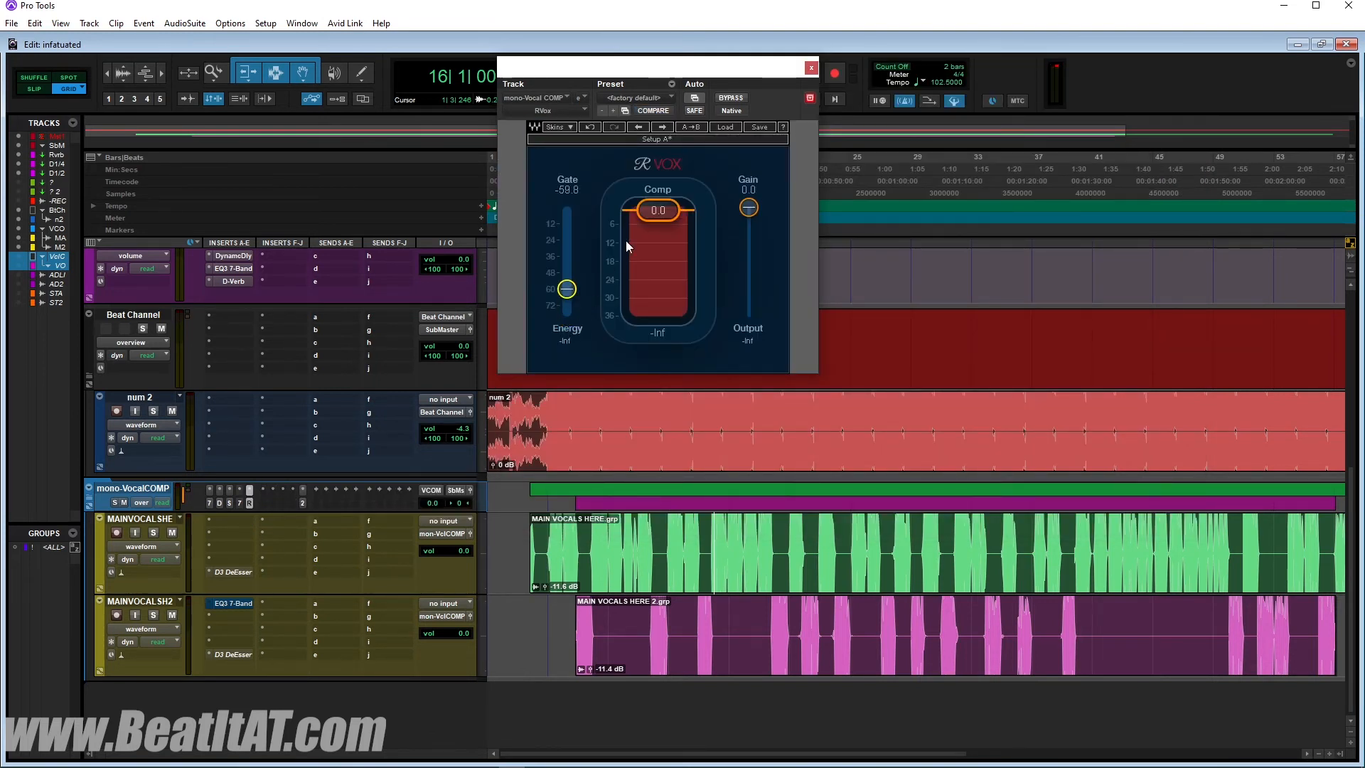
pyautogui.press('space')
pyautogui.moveTo(657, 213); pyautogui.dragTo(658, 221)
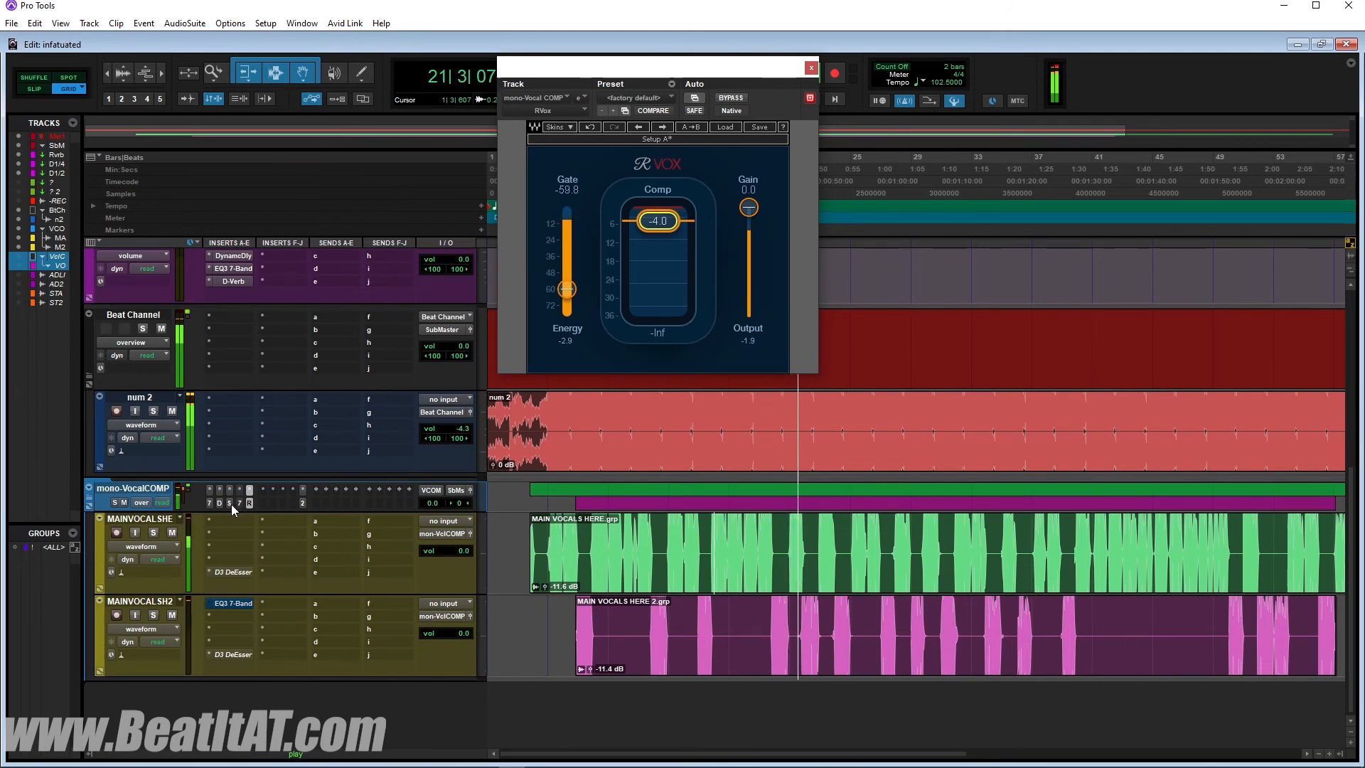
pyautogui.press('space')
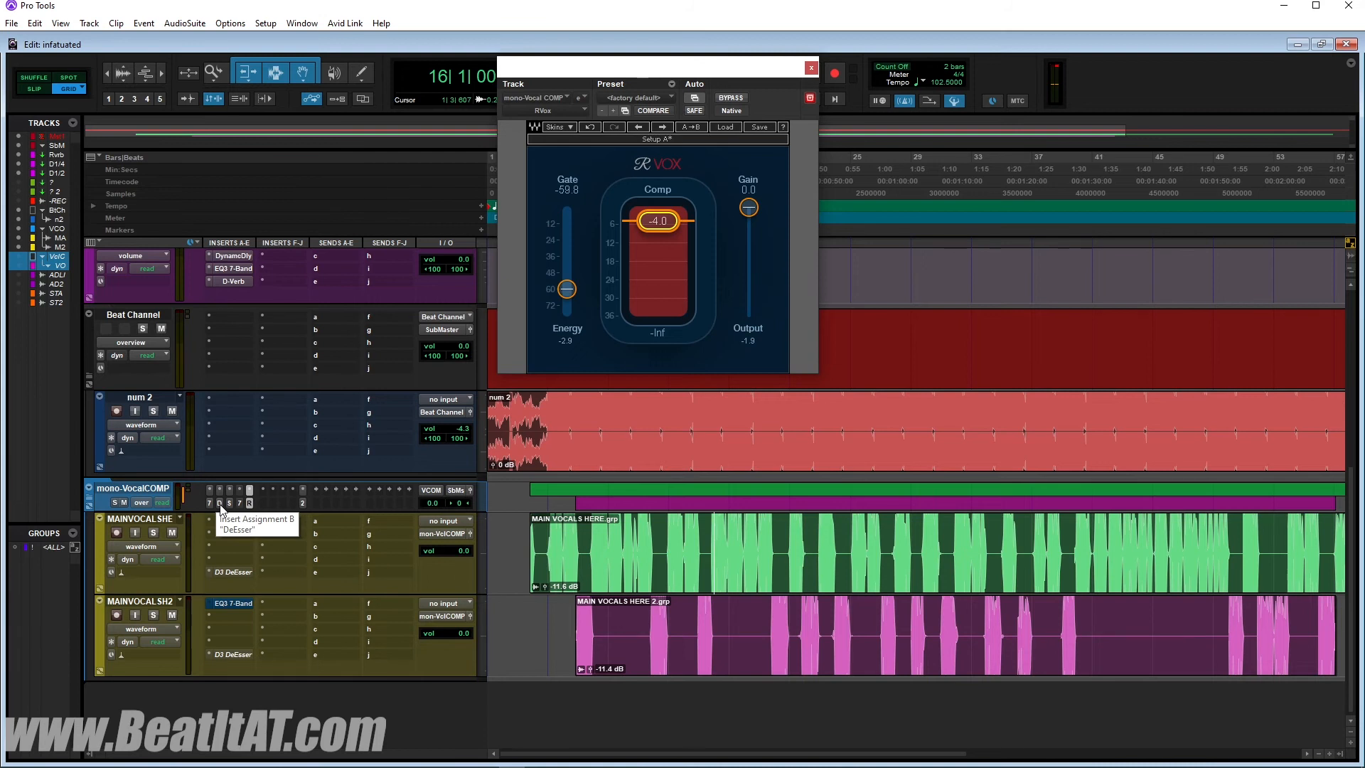
# Step: Mute the num 2 track while auditioning the vocals from bar 16, and open SSLChannel on mono-VocalCOMP
pyautogui.press('space')
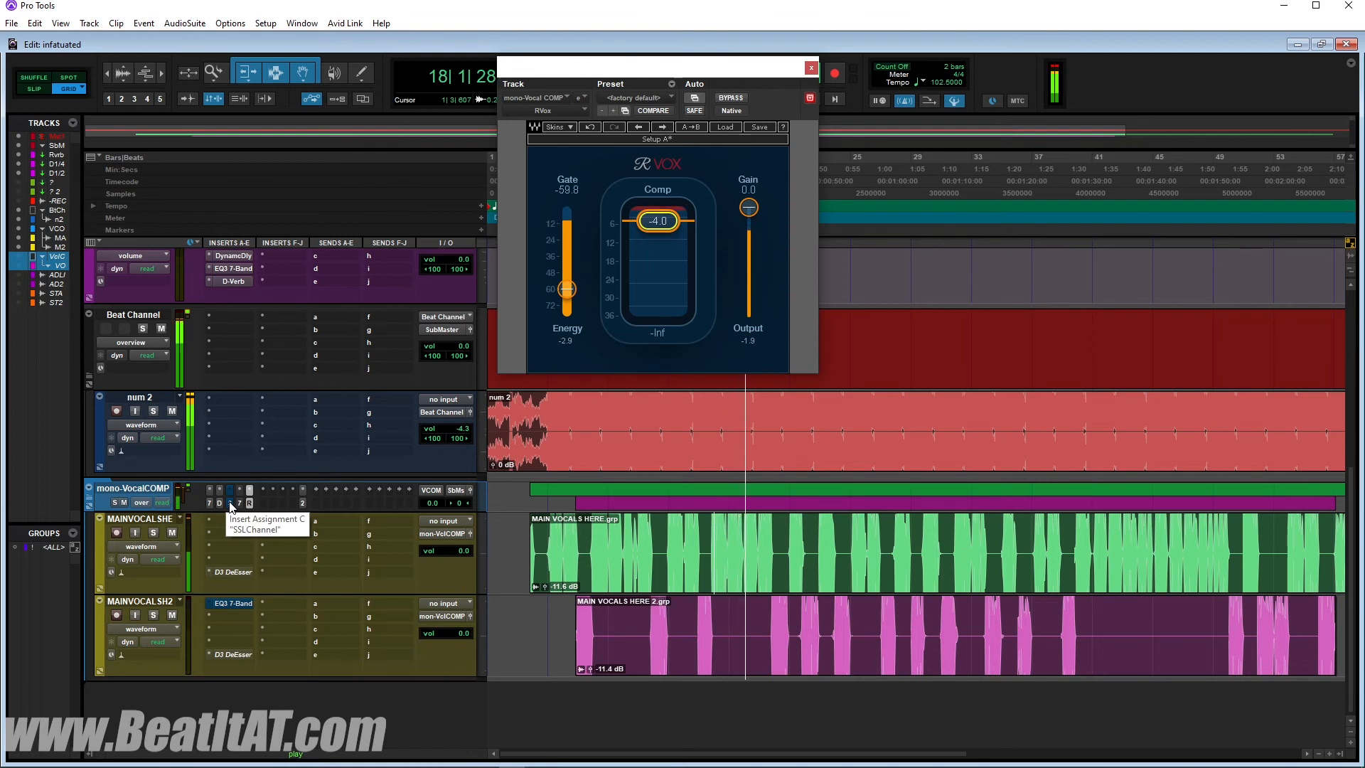
pyautogui.click(172, 410)
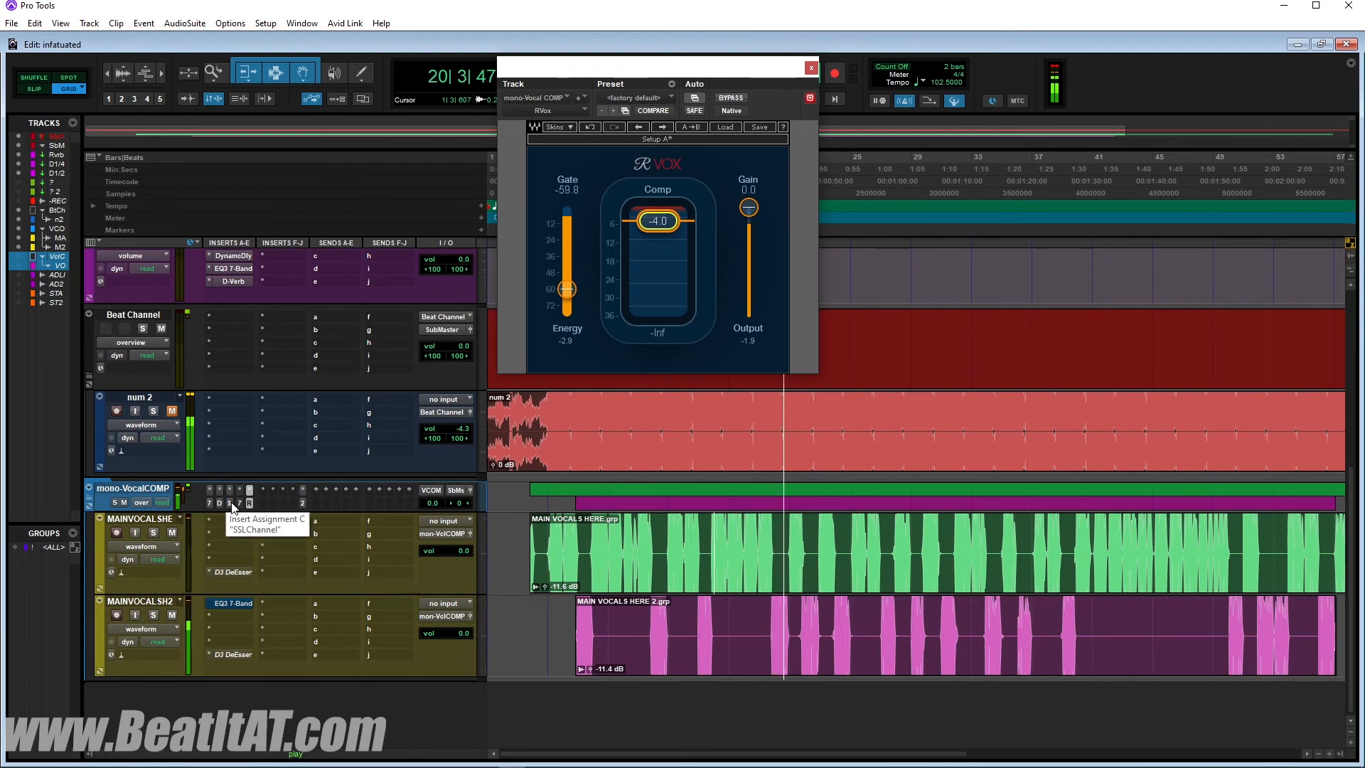
pyautogui.press('space')
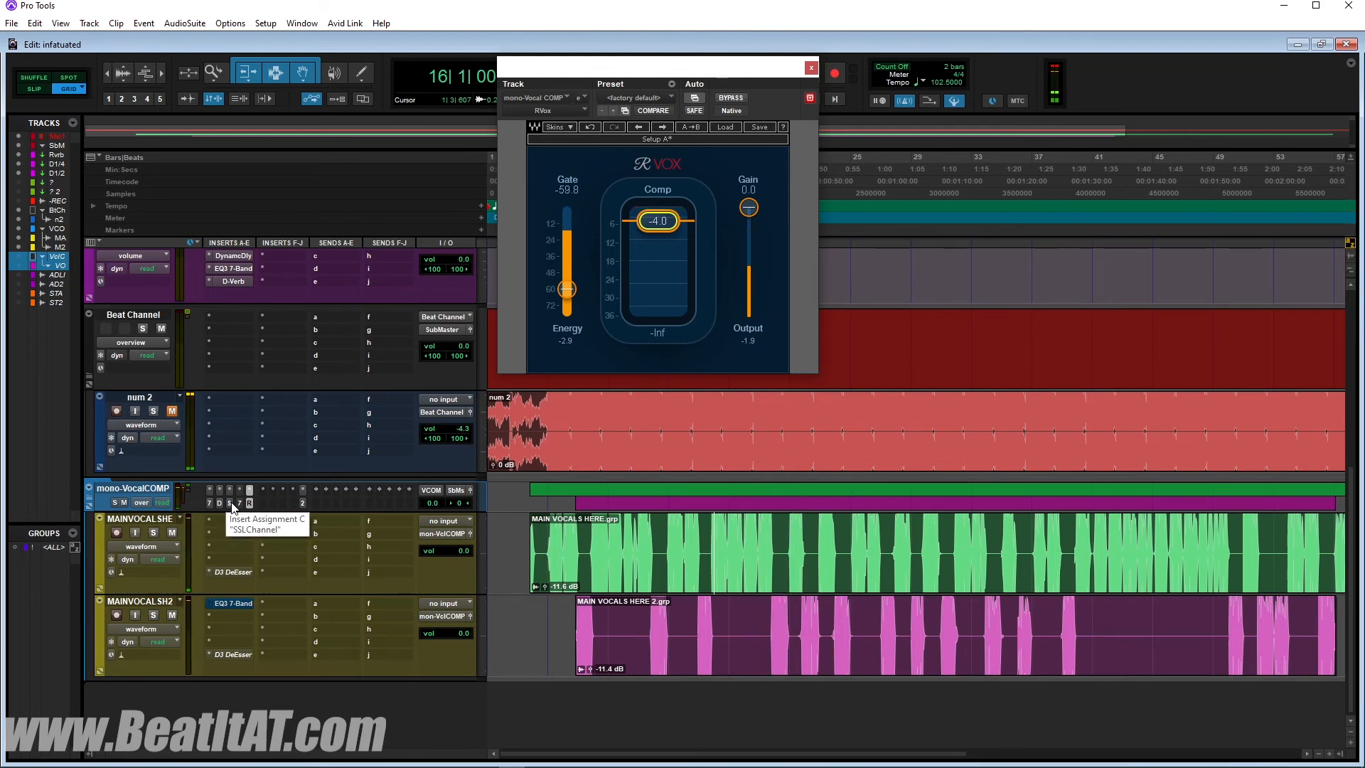
pyautogui.press('space')
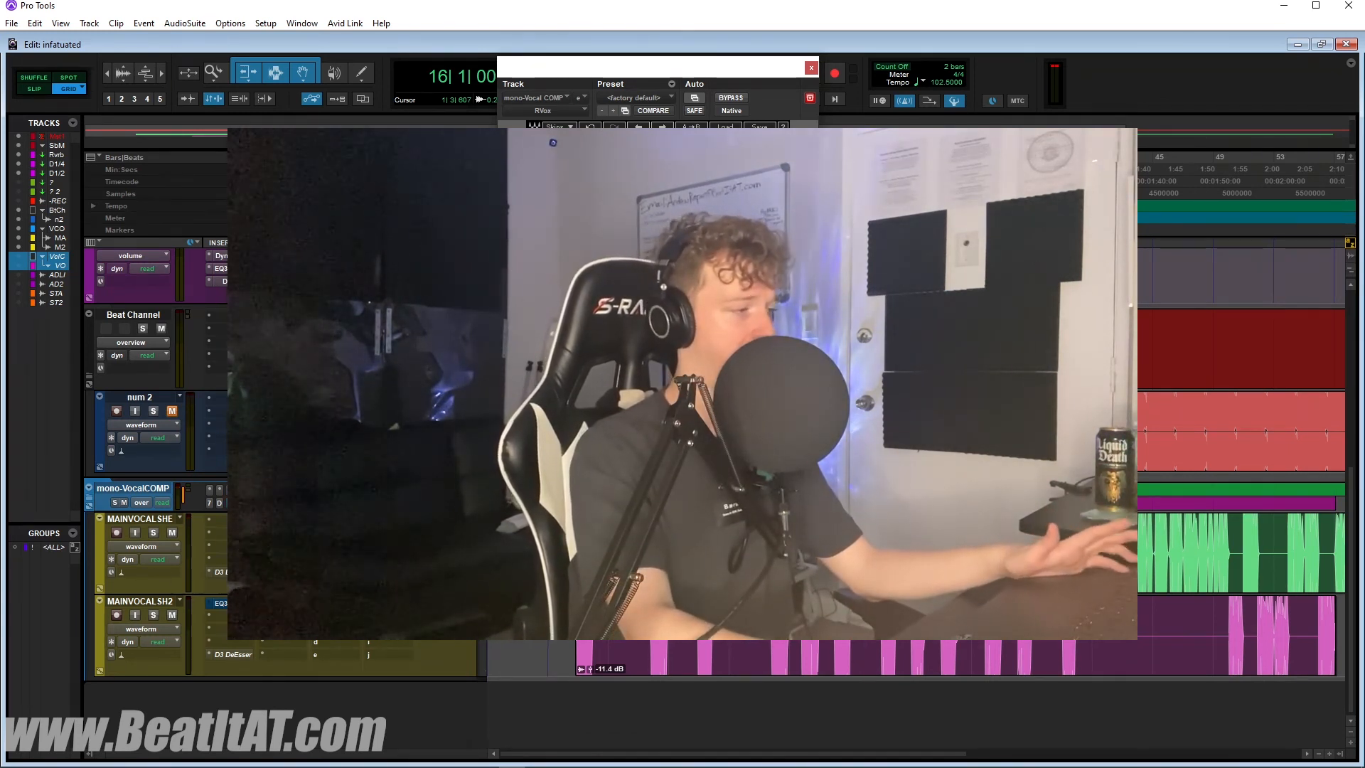
pyautogui.click(229, 502)
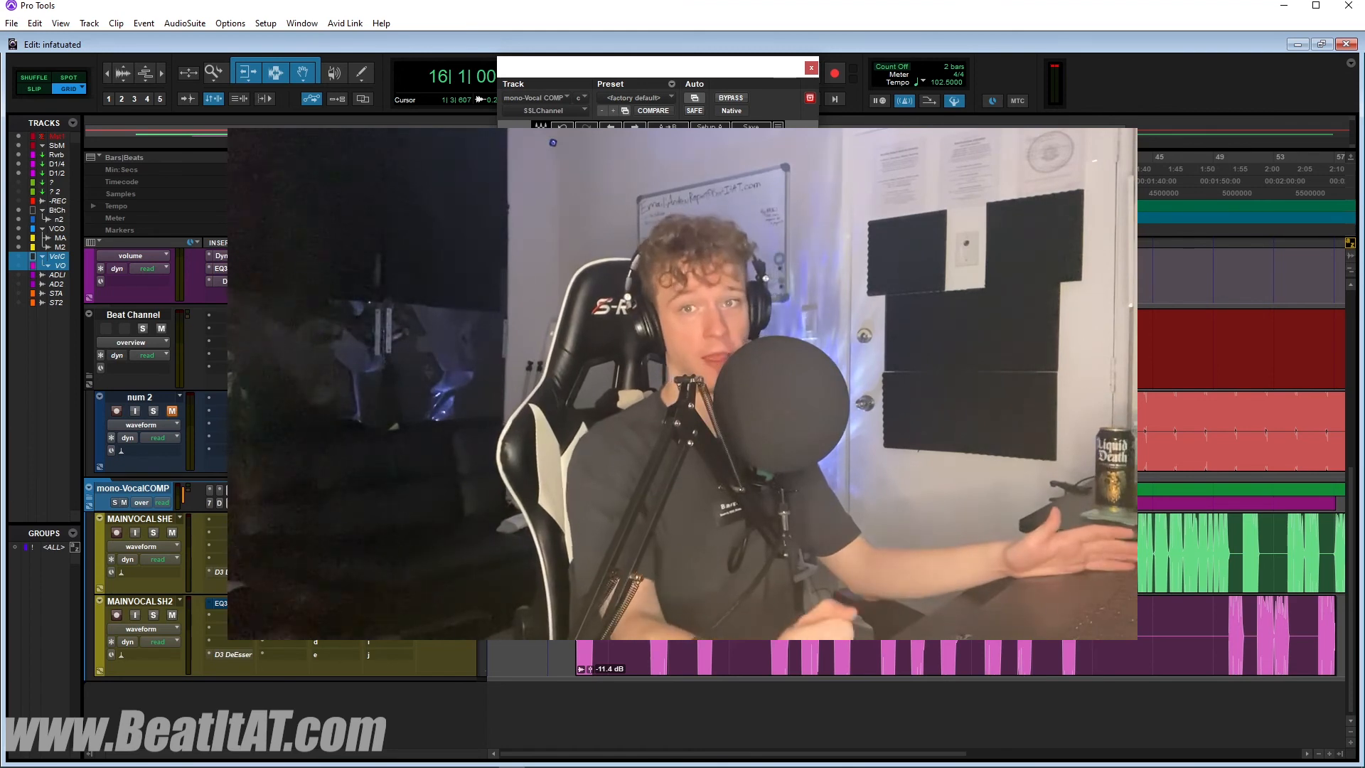